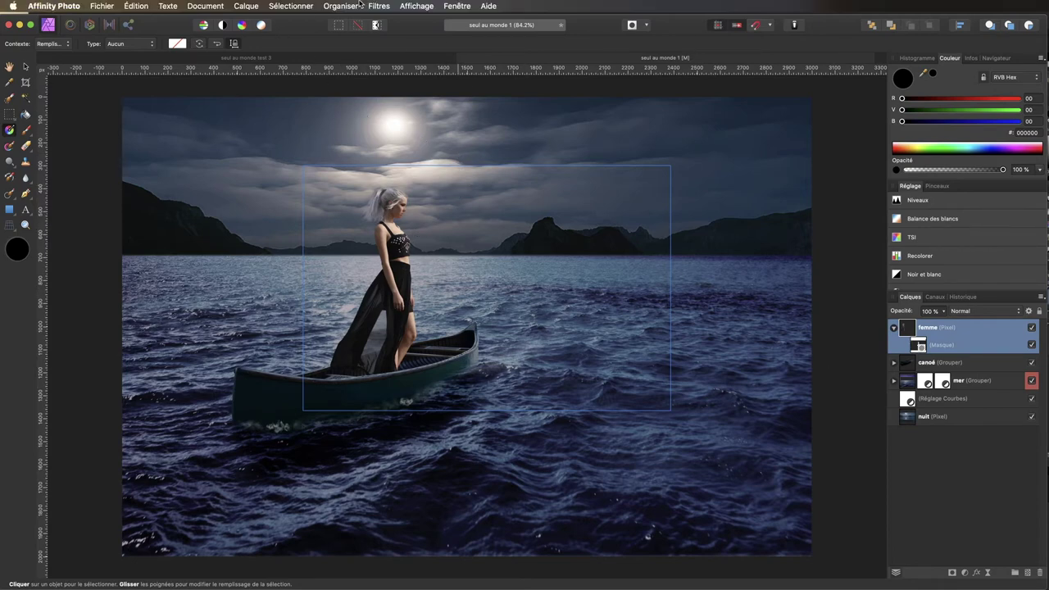
# Add a black fill layer and clip it inside the femme layer to silhouette the woman.
pyautogui.click(246, 6)
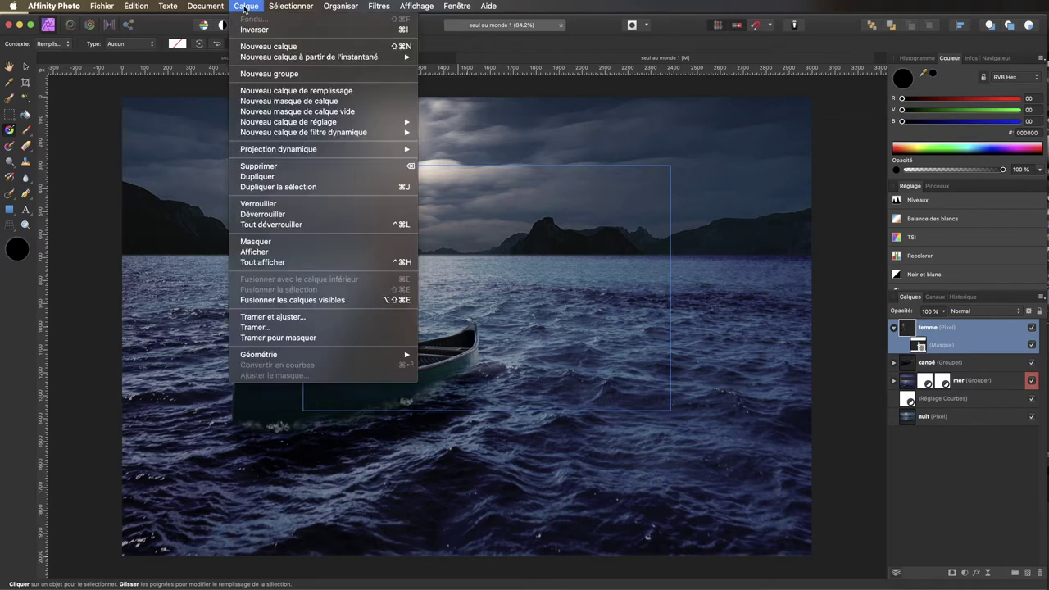
pyautogui.click(264, 91)
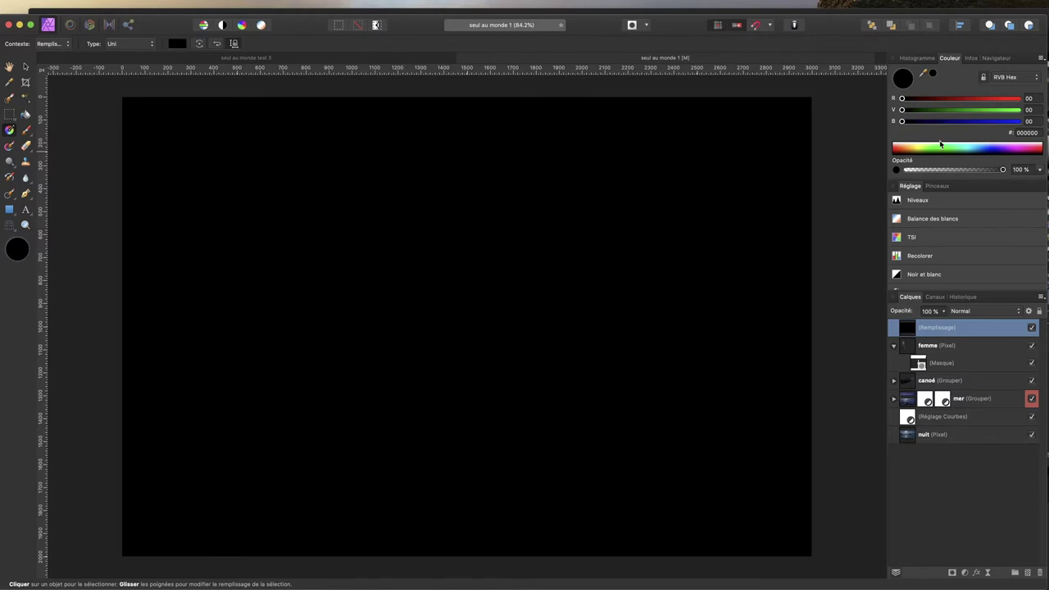
pyautogui.moveTo(907, 330); pyautogui.dragTo(920, 373)
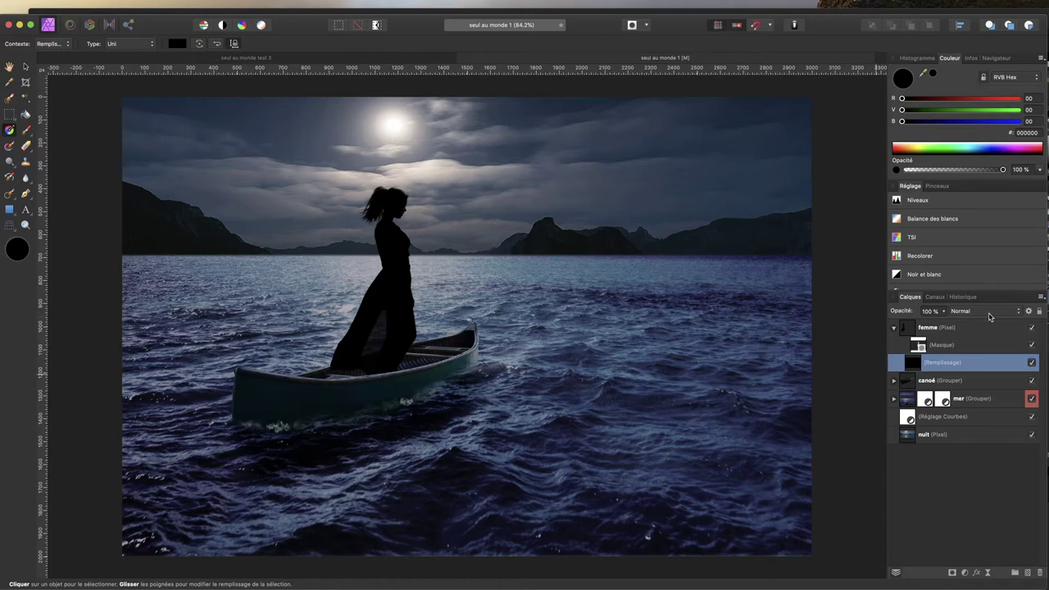
pyautogui.click(989, 312)
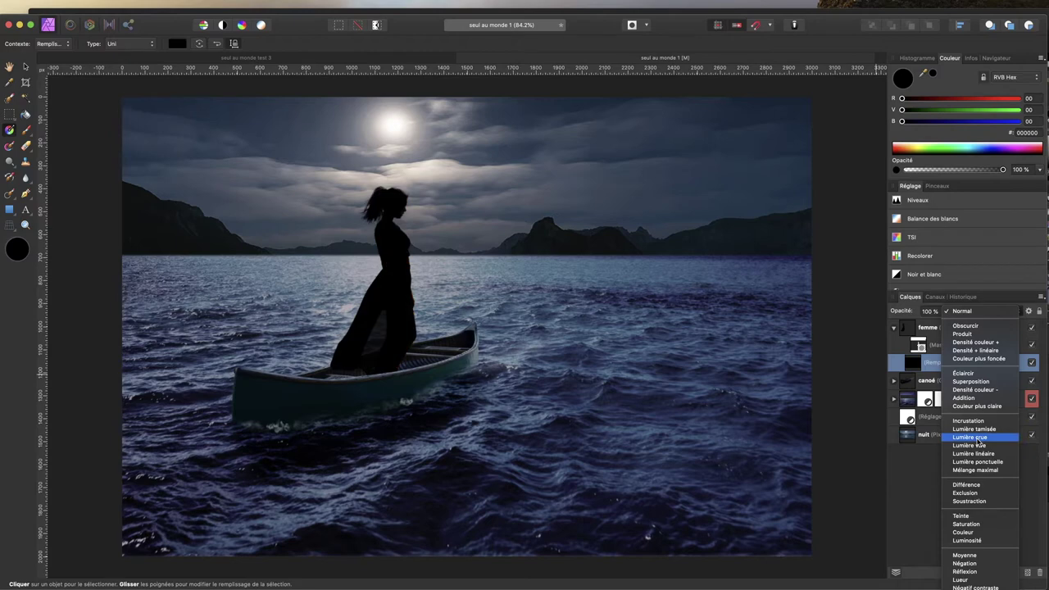
# Blend the black fill in Lumière crue mode at about 66% opacity.
pyautogui.click(979, 440)
pyautogui.moveTo(910, 316); pyautogui.dragTo(878, 315)
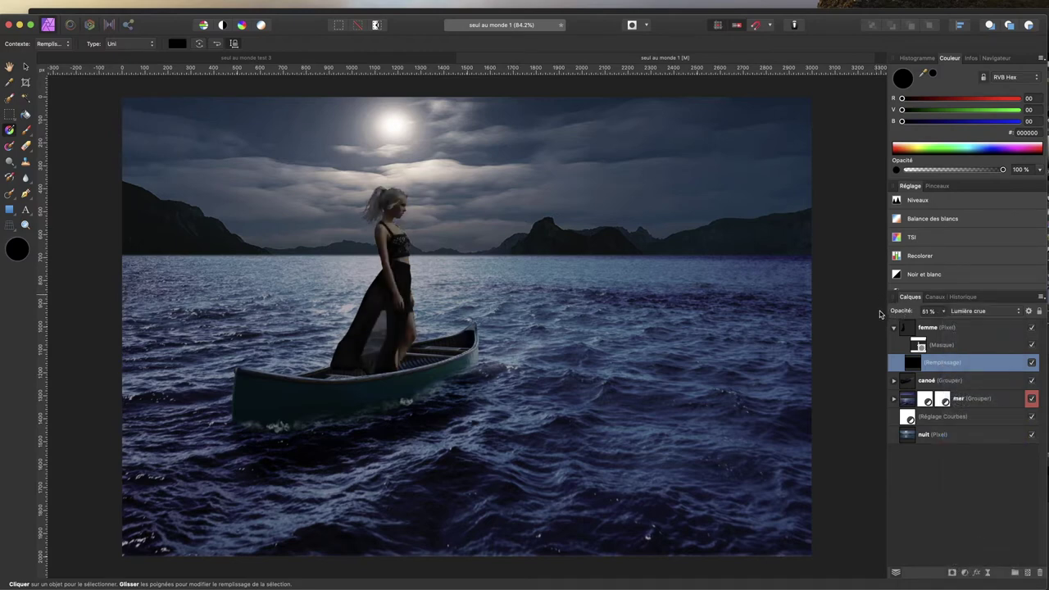
pyautogui.moveTo(883, 314); pyautogui.dragTo(889, 314)
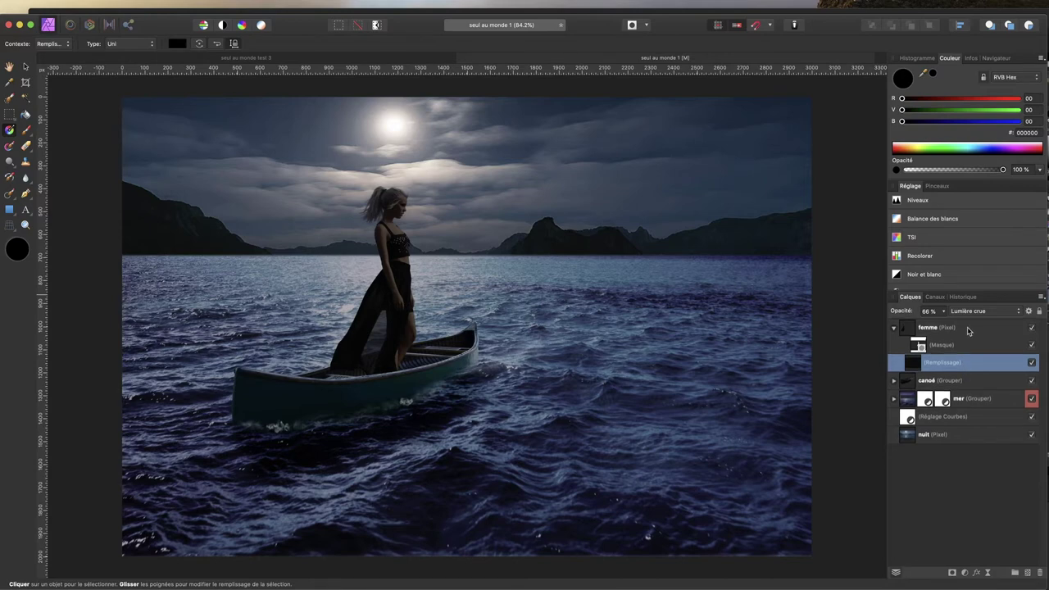
pyautogui.click(942, 328)
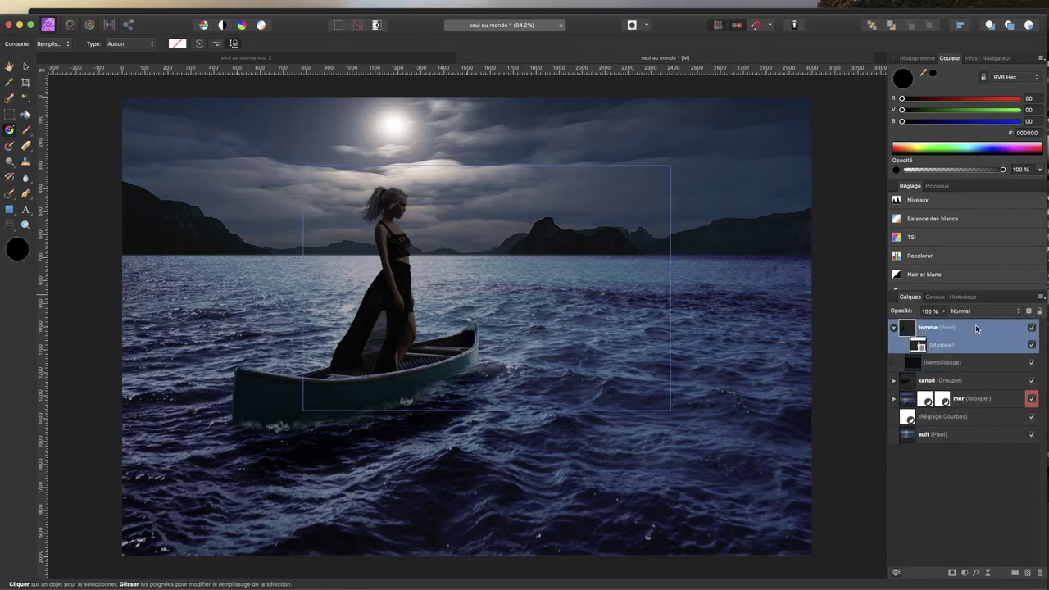
# Turn on an inner shadow for the woman with a 10 px radius and pale colour.
pyautogui.click(977, 574)
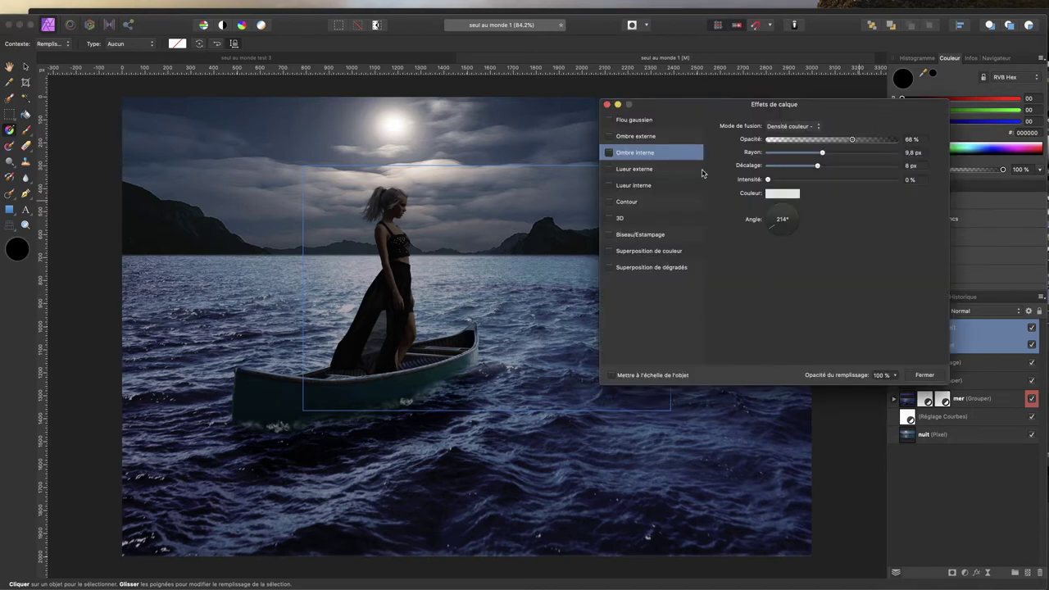
pyautogui.click(609, 152)
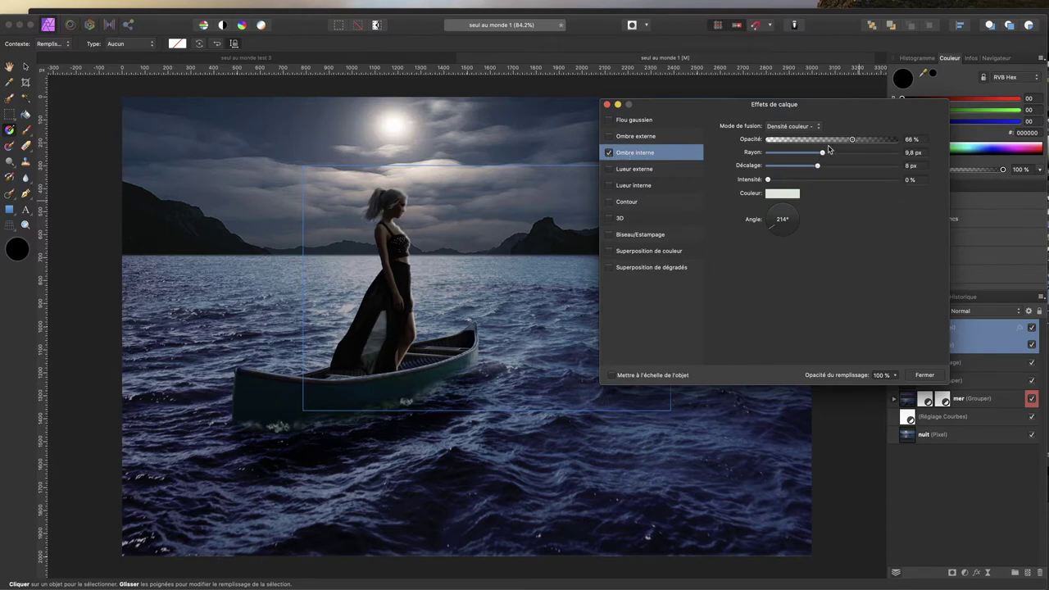
pyautogui.moveTo(851, 139); pyautogui.dragTo(894, 139)
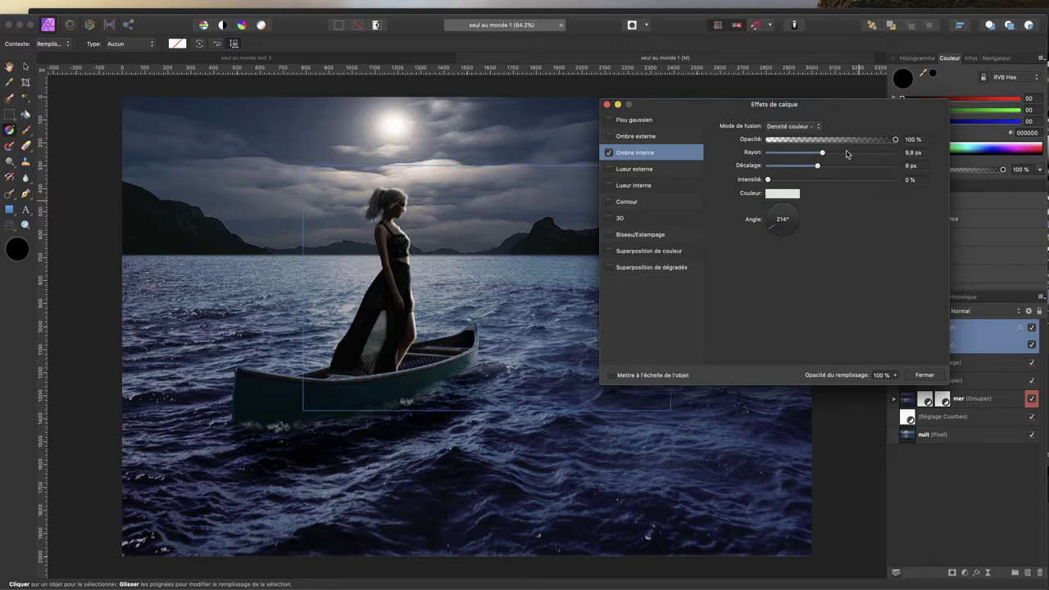
pyautogui.moveTo(821, 152); pyautogui.dragTo(823, 155)
pyautogui.click(776, 197)
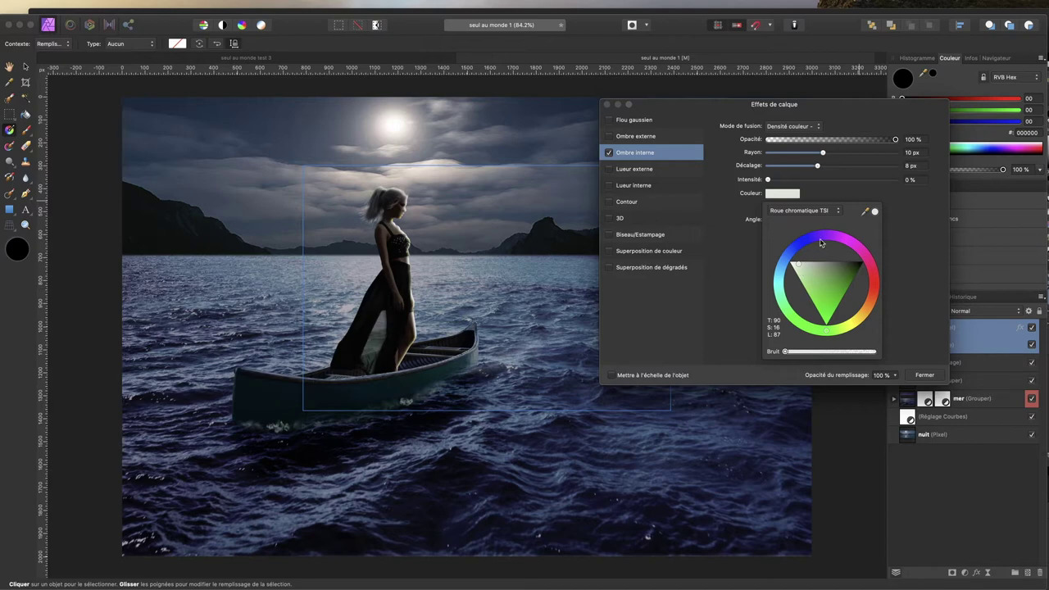
pyautogui.click(816, 194)
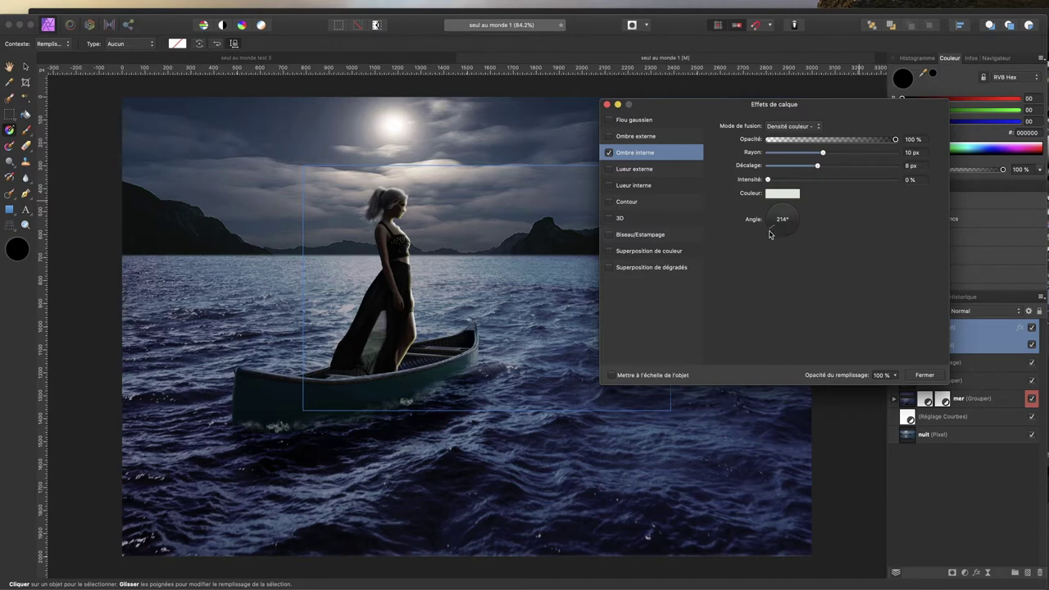
# Set the inner shadow angle to 253° and opacity to 61%, then close the effects.
pyautogui.moveTo(770, 232)
pyautogui.mouseDown()
pyautogui.moveTo(781, 215)
pyautogui.moveTo(778, 240)
pyautogui.mouseUp()
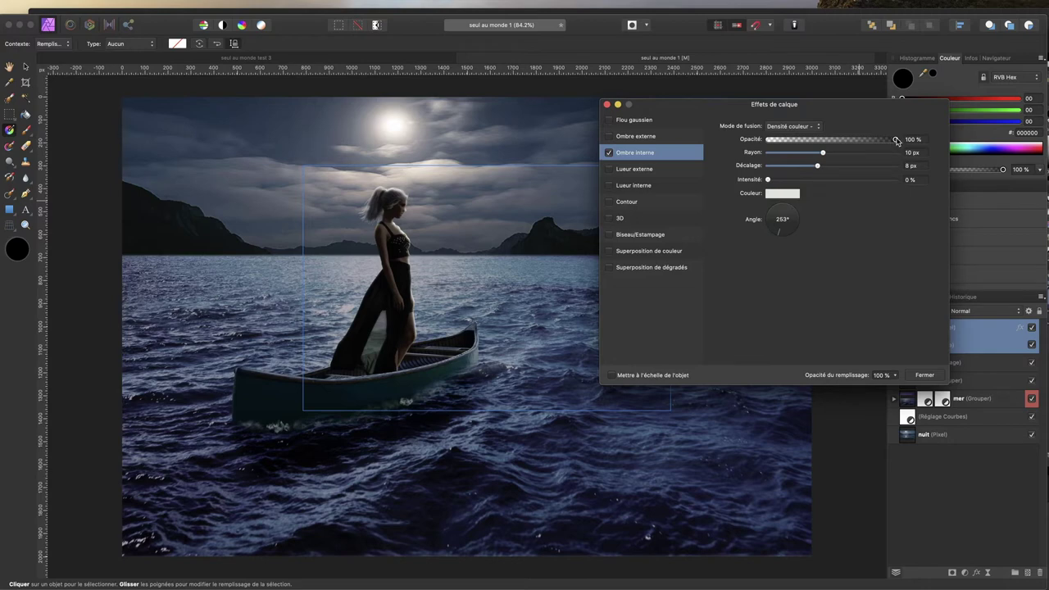
pyautogui.moveTo(895, 141); pyautogui.dragTo(848, 142)
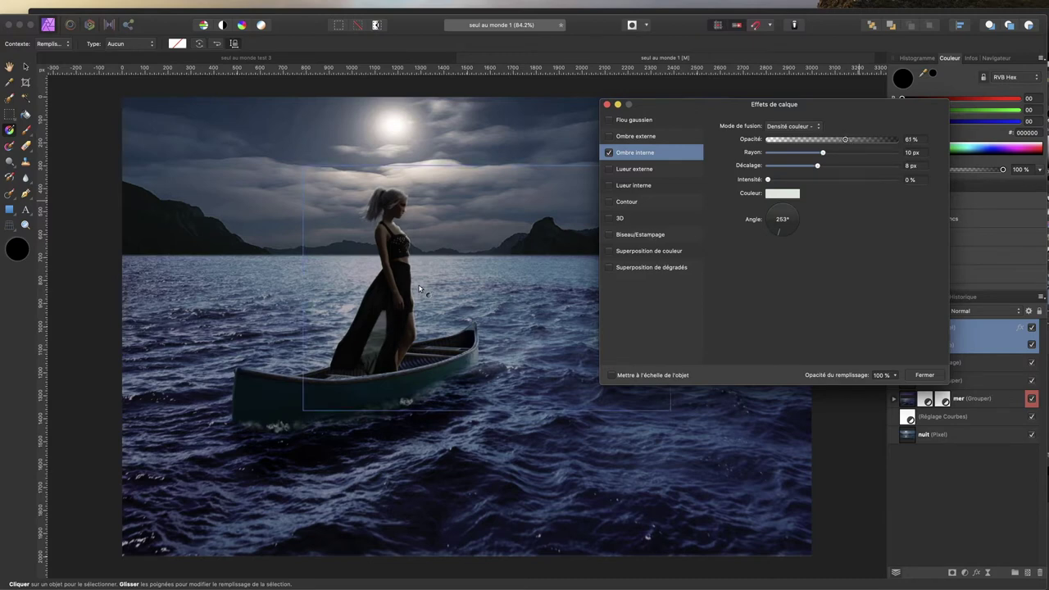
pyautogui.scroll(3, 419, 289)
pyautogui.scroll(-3, 419, 288)
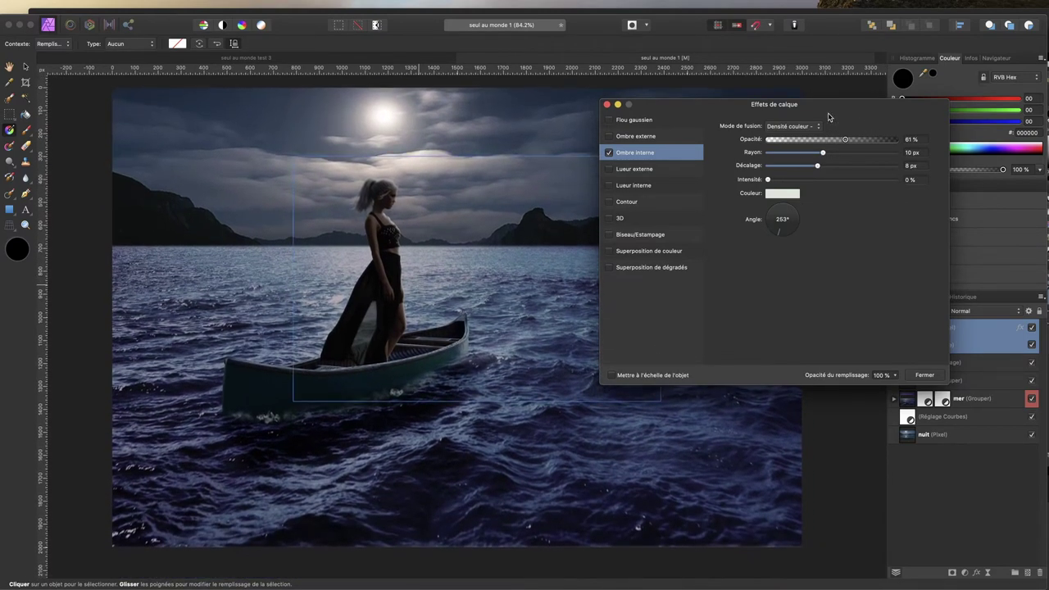
pyautogui.click(924, 374)
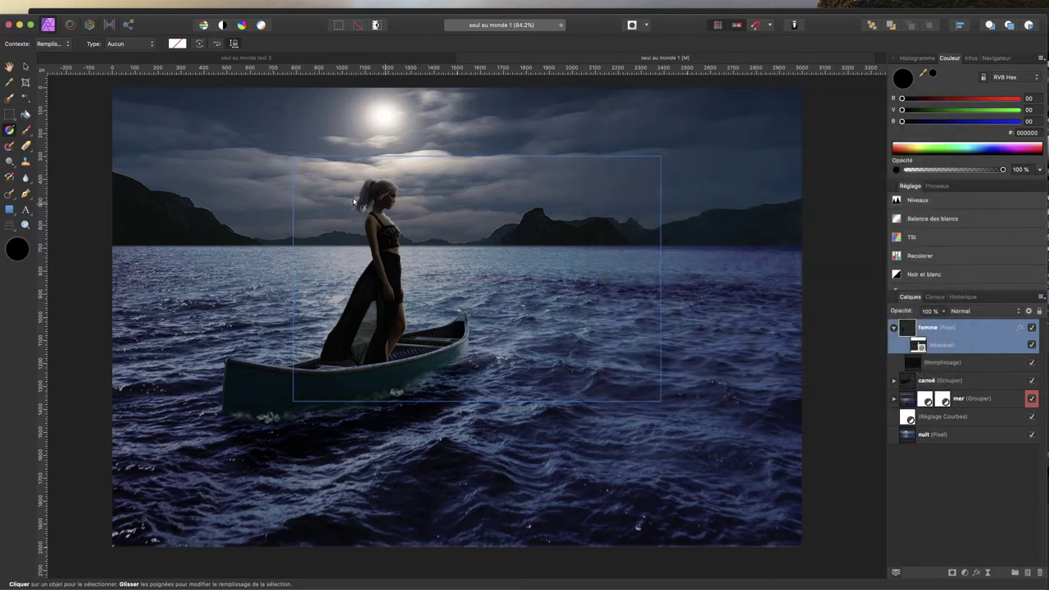
# Rename the Remplissage fill layer to 'fond 3'.
pyautogui.click(970, 363)
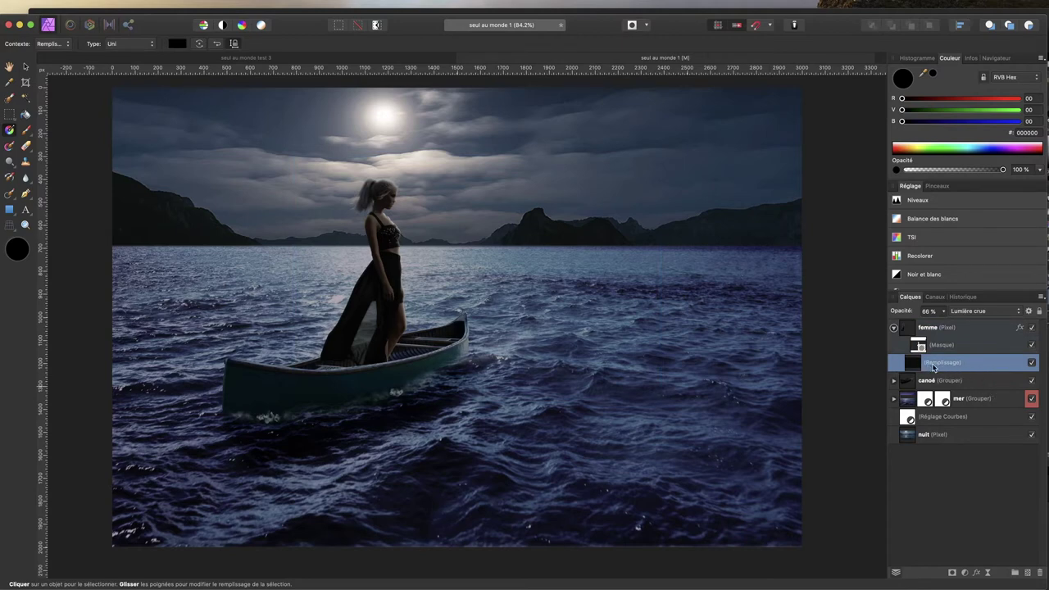
pyautogui.doubleClick(934, 366)
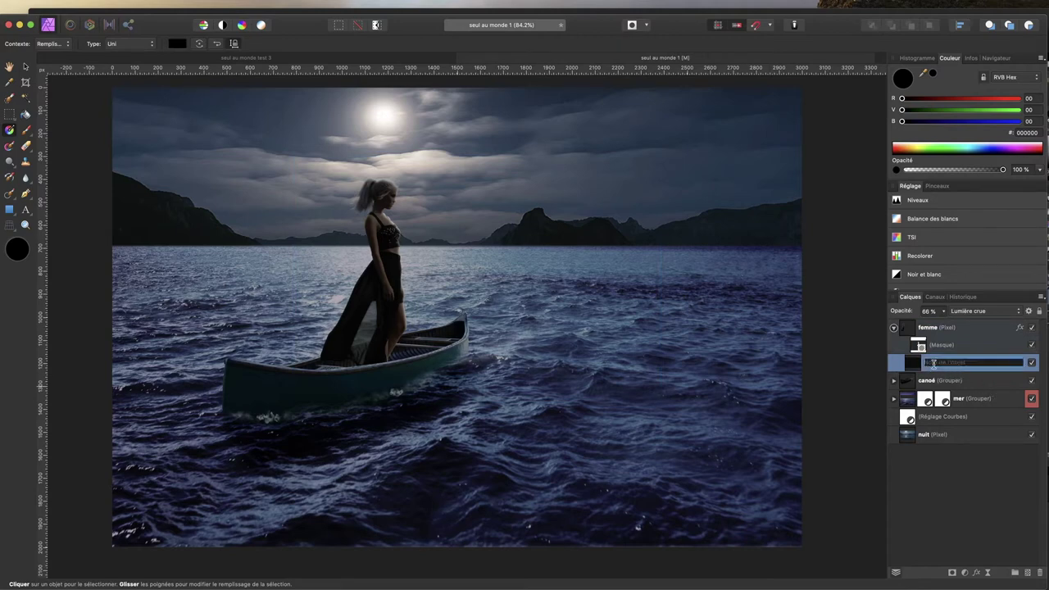
pyautogui.write('fond 3')
pyautogui.click(992, 379)
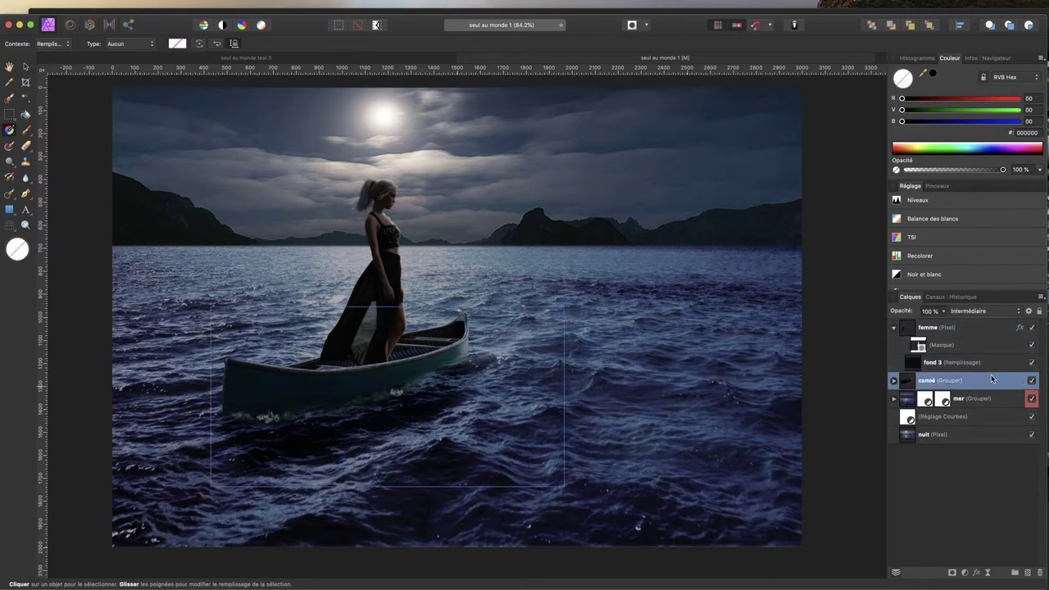
pyautogui.click(972, 364)
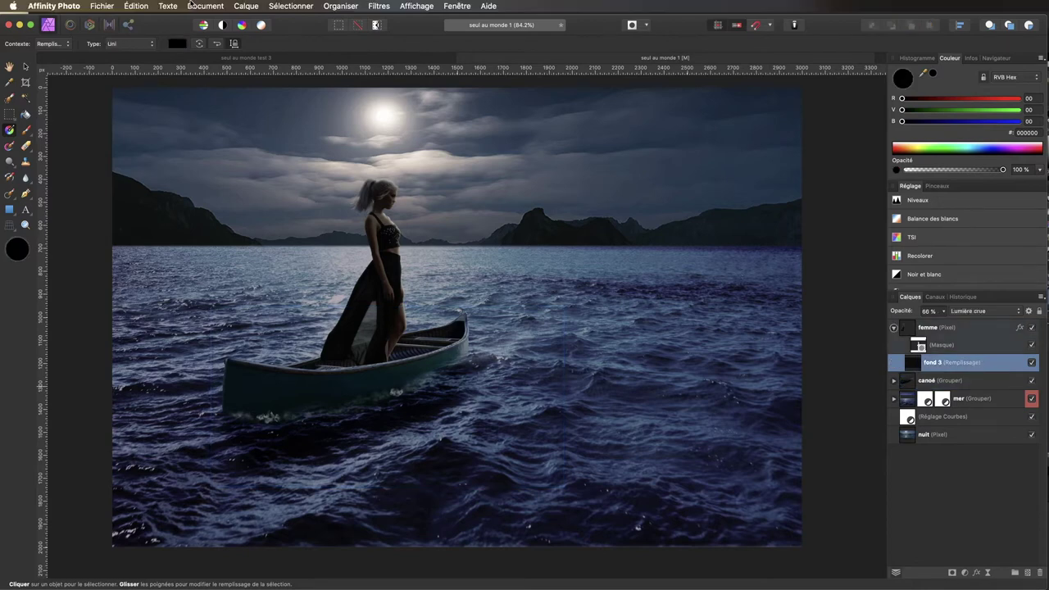
# Add a second fill layer above fond 3 inside the woman.
pyautogui.click(247, 6)
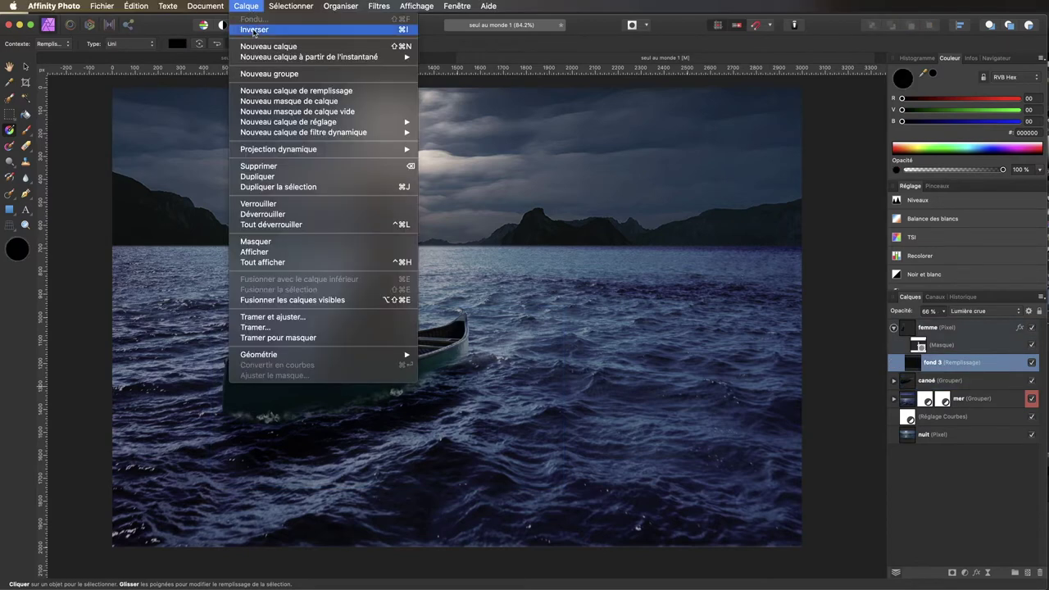
pyautogui.click(265, 91)
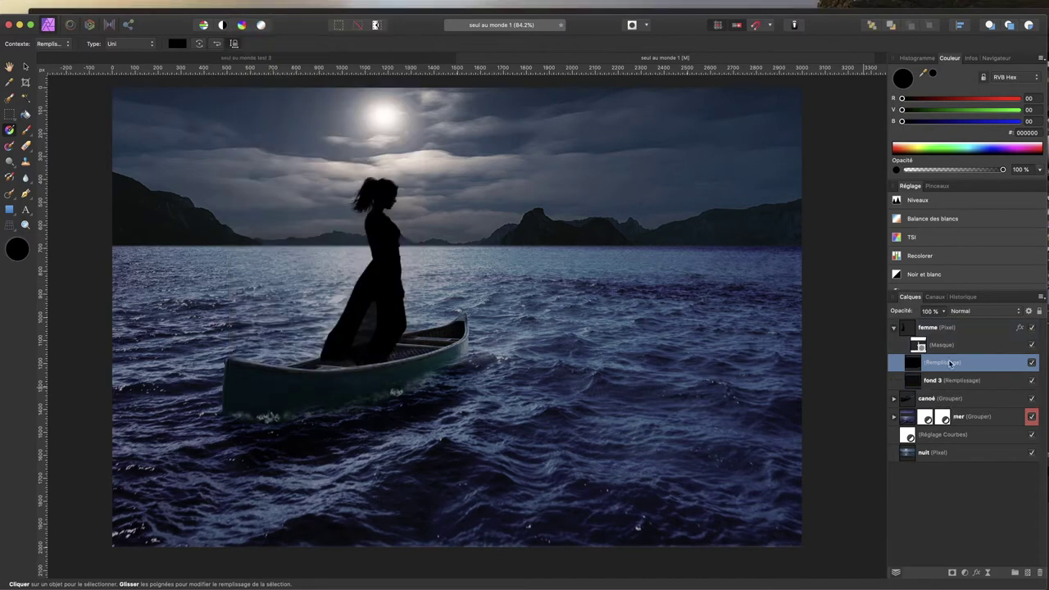
pyautogui.click(1037, 77)
pyautogui.click(1028, 79)
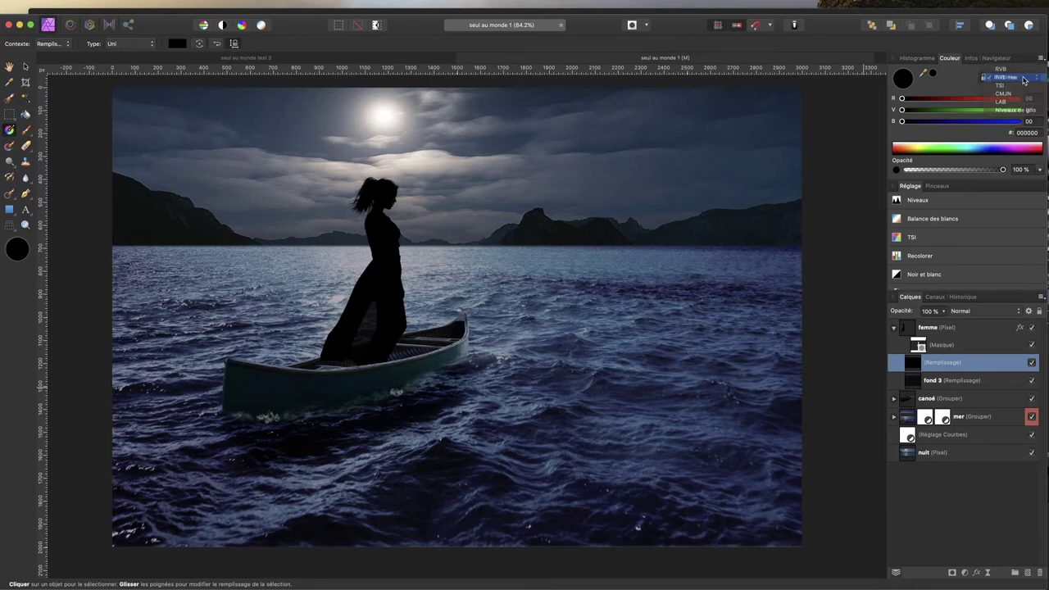
# Colour the new fill dark navy, hex 16183E.
pyautogui.click(1040, 131)
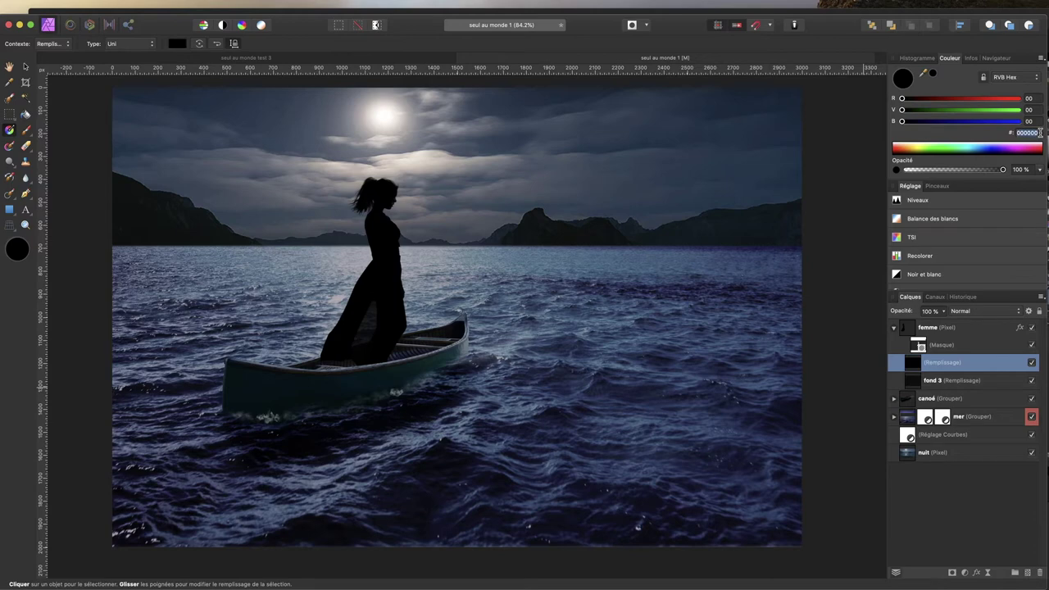
pyautogui.write('DFE4DA')
pyautogui.press('Return')
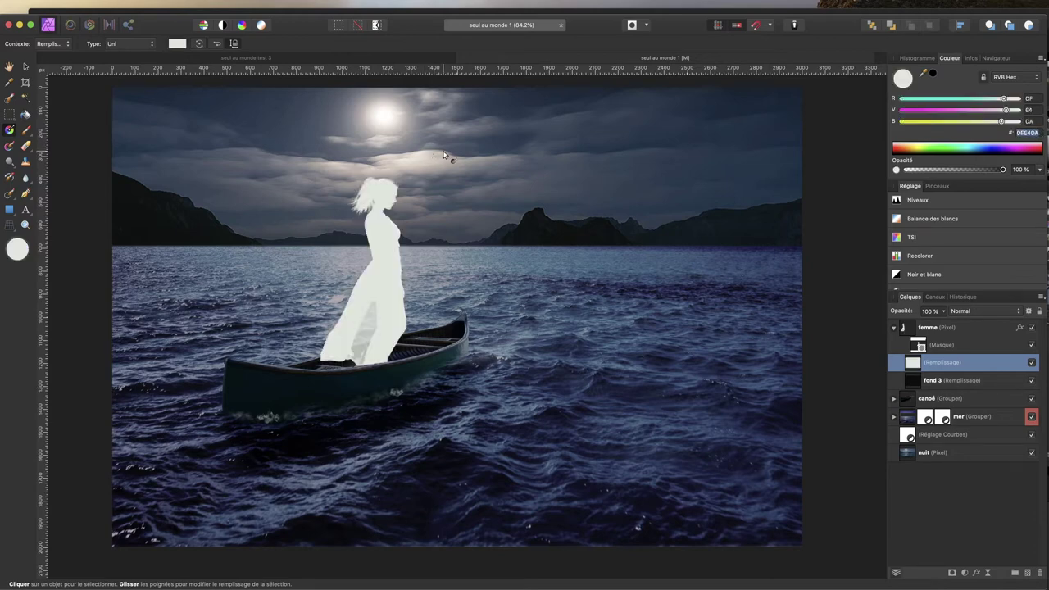
pyautogui.write('202')
pyautogui.write('F36')
pyautogui.press('Return')
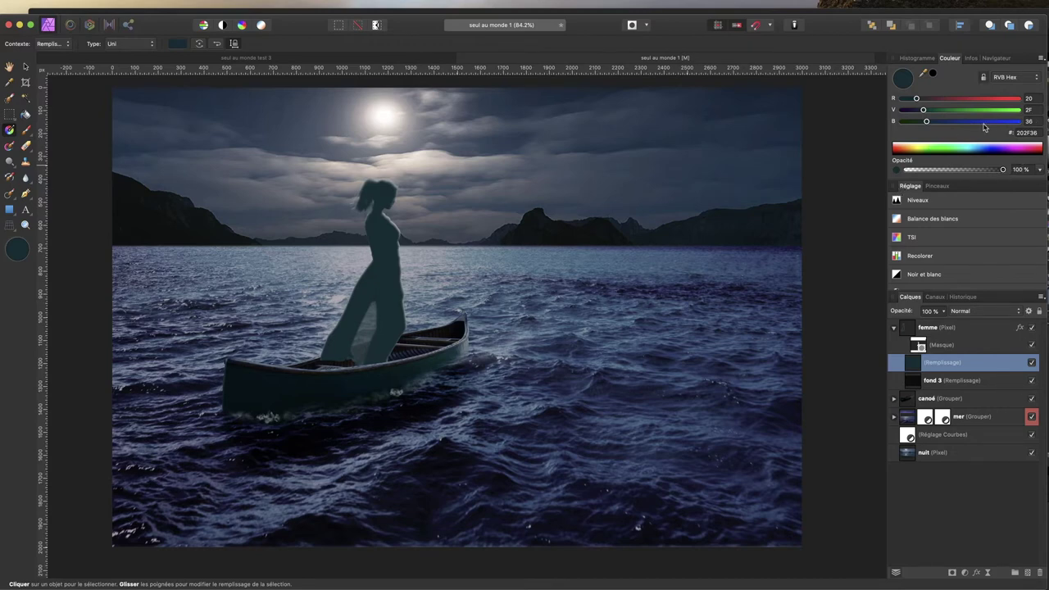
pyautogui.moveTo(926, 121); pyautogui.dragTo(944, 123)
pyautogui.moveTo(923, 110); pyautogui.dragTo(914, 110)
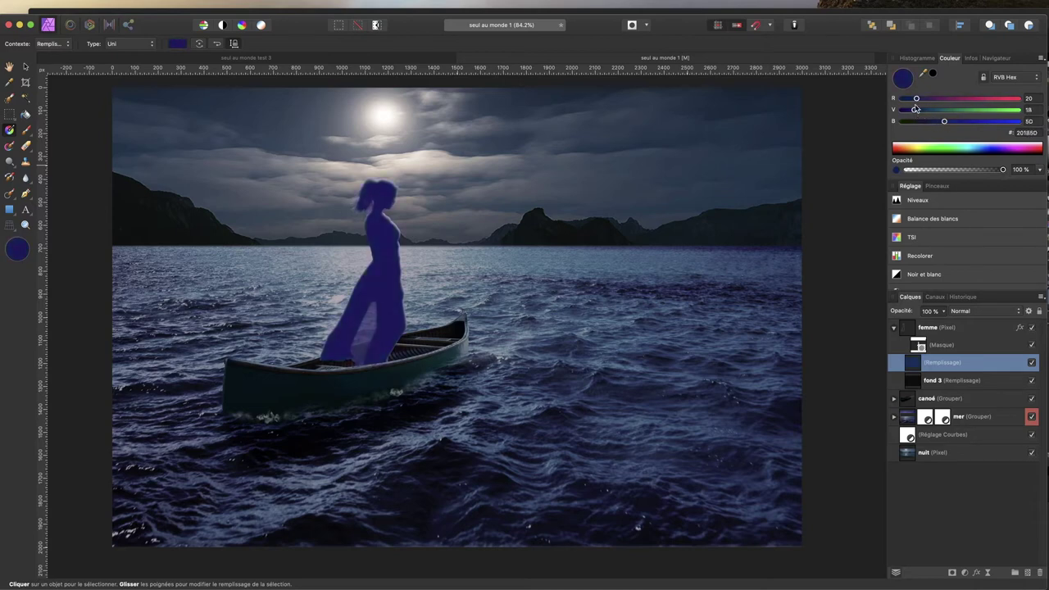
pyautogui.moveTo(917, 100); pyautogui.dragTo(931, 126)
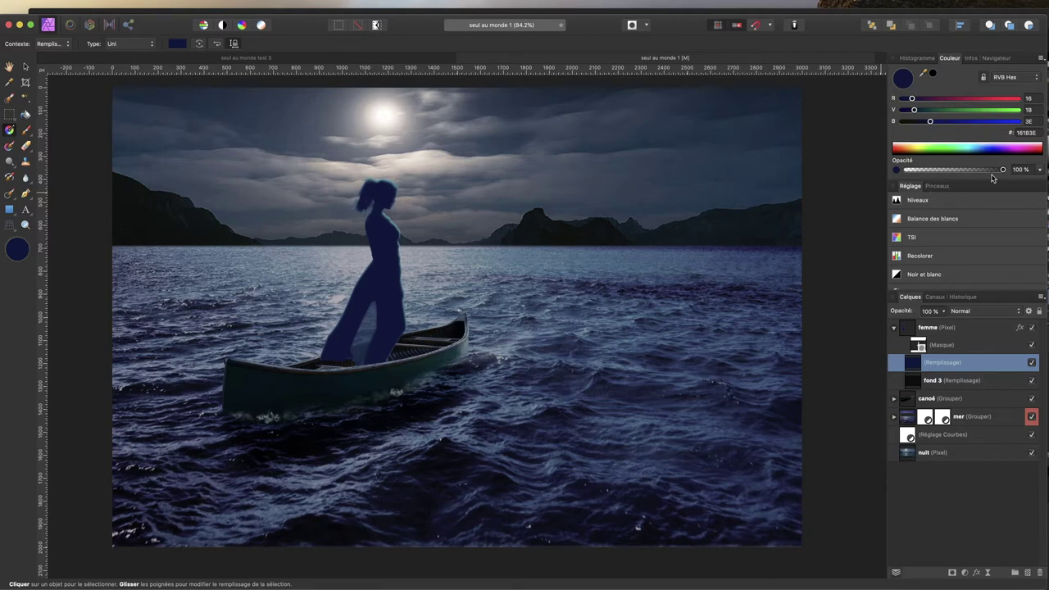
# Blend the navy fill in Lumière tamisée mode and lower its opacity.
pyautogui.click(976, 311)
pyautogui.moveTo(904, 316); pyautogui.dragTo(867, 314)
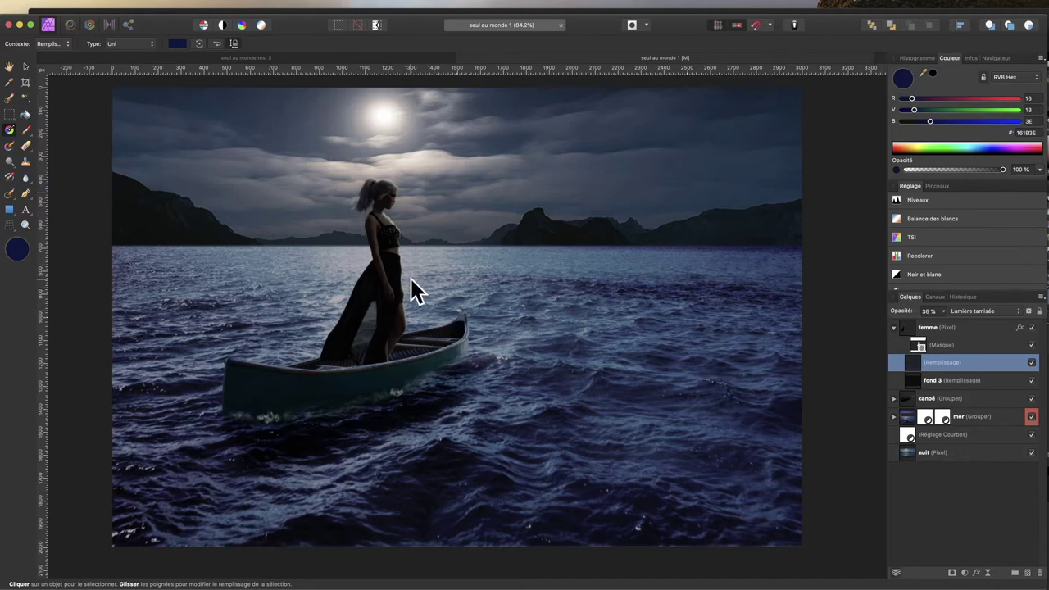
pyautogui.scroll(3, 390, 278)
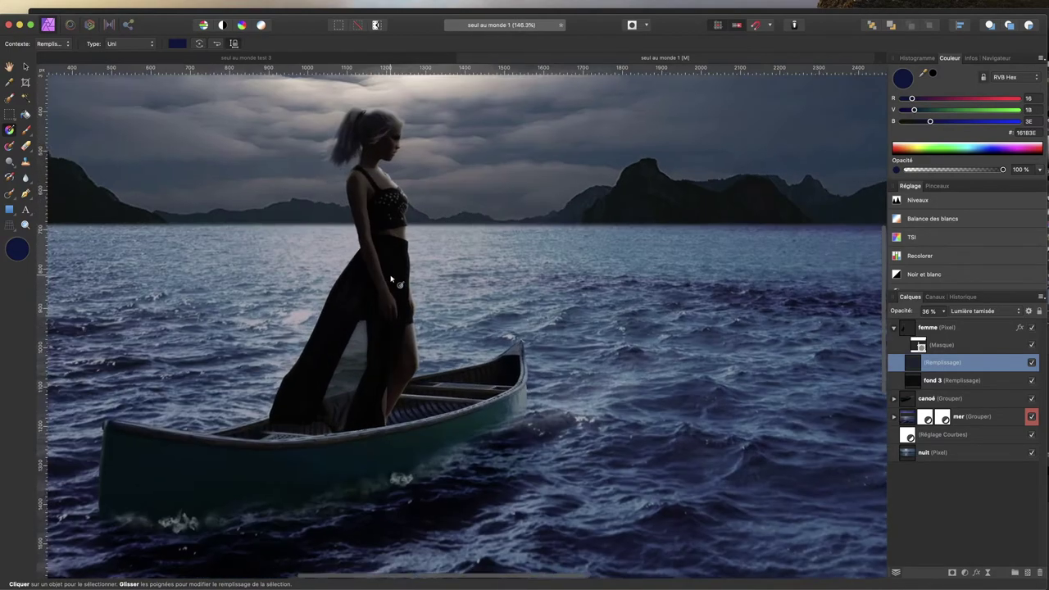
pyautogui.scroll(2, 391, 278)
pyautogui.scroll(3, 385, 195)
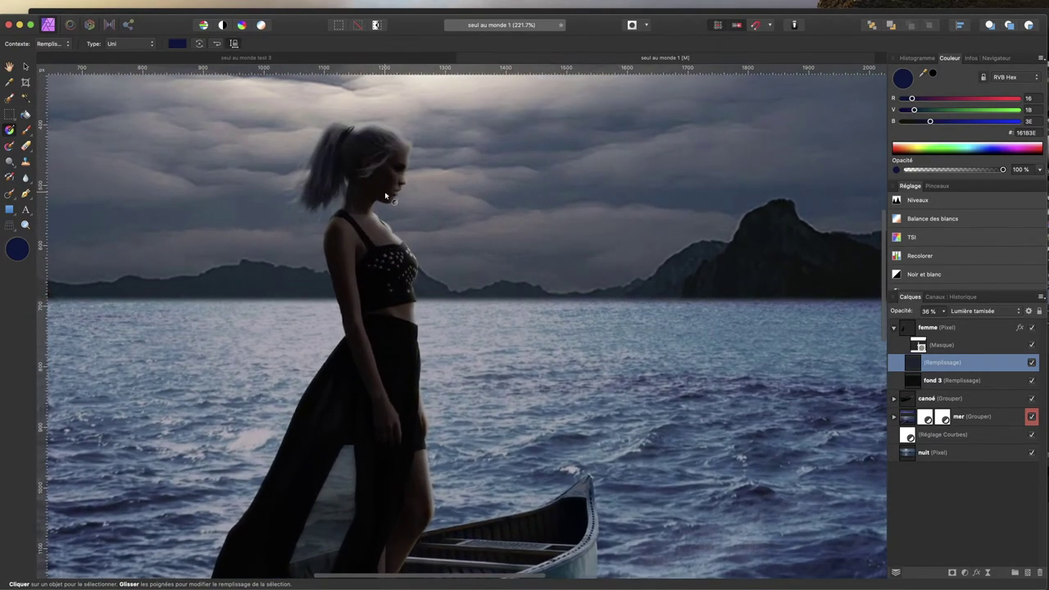
# Compare with fills hidden, then set the navy fill to 61% and fond 3 to about 48%.
pyautogui.click(1032, 363)
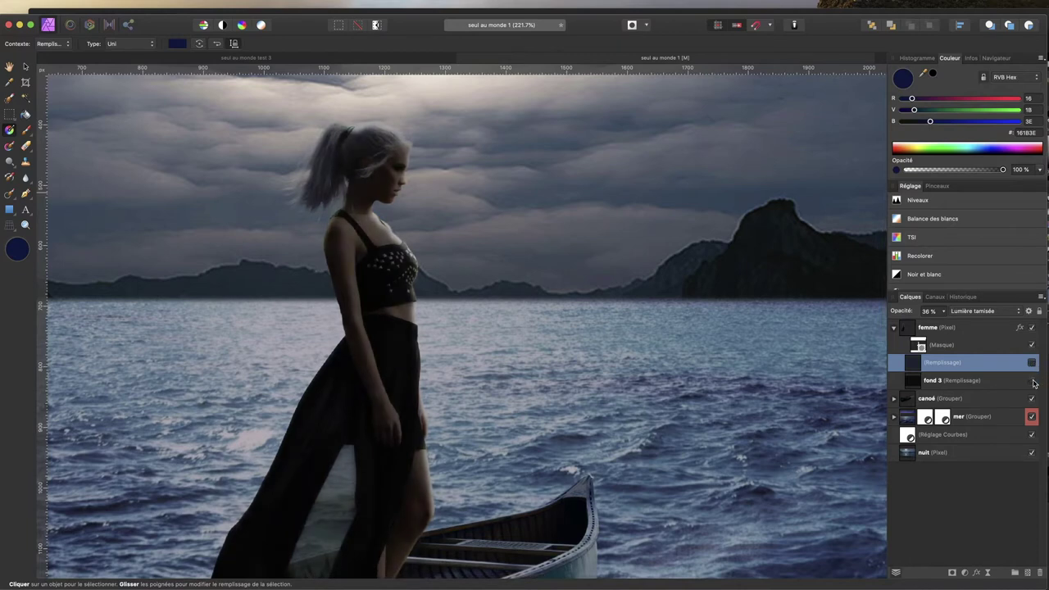
pyautogui.click(1032, 381)
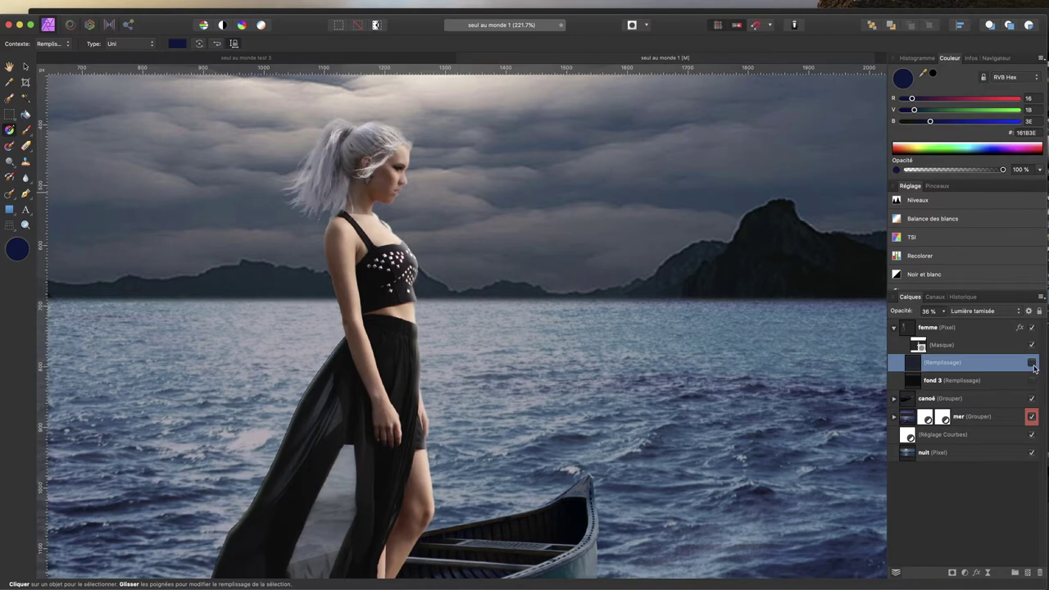
pyautogui.click(1032, 363)
pyautogui.click(1032, 363)
pyautogui.click(1032, 366)
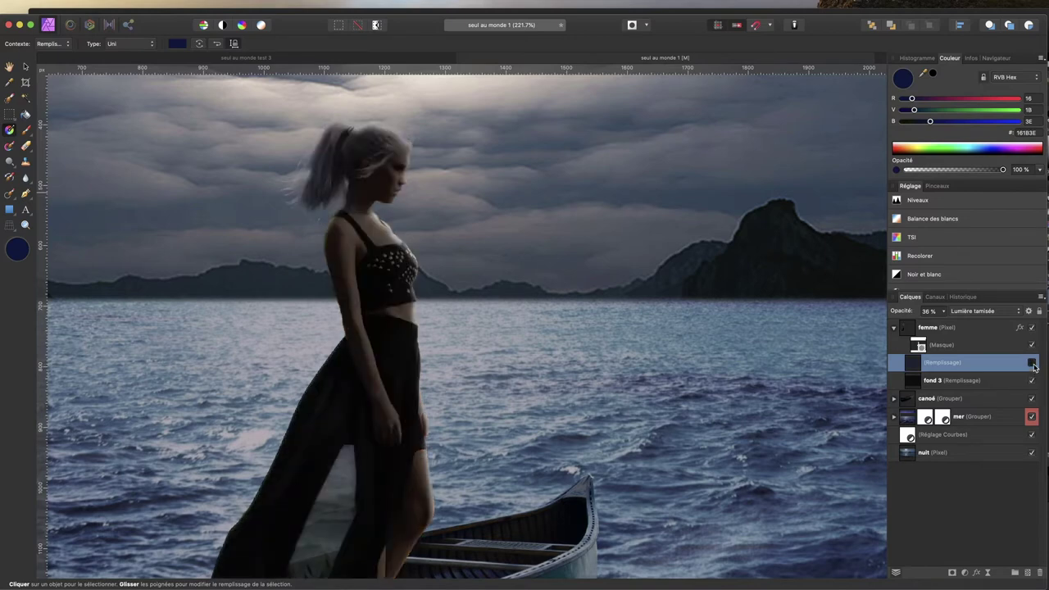
pyautogui.click(1032, 364)
pyautogui.moveTo(899, 314); pyautogui.dragTo(914, 314)
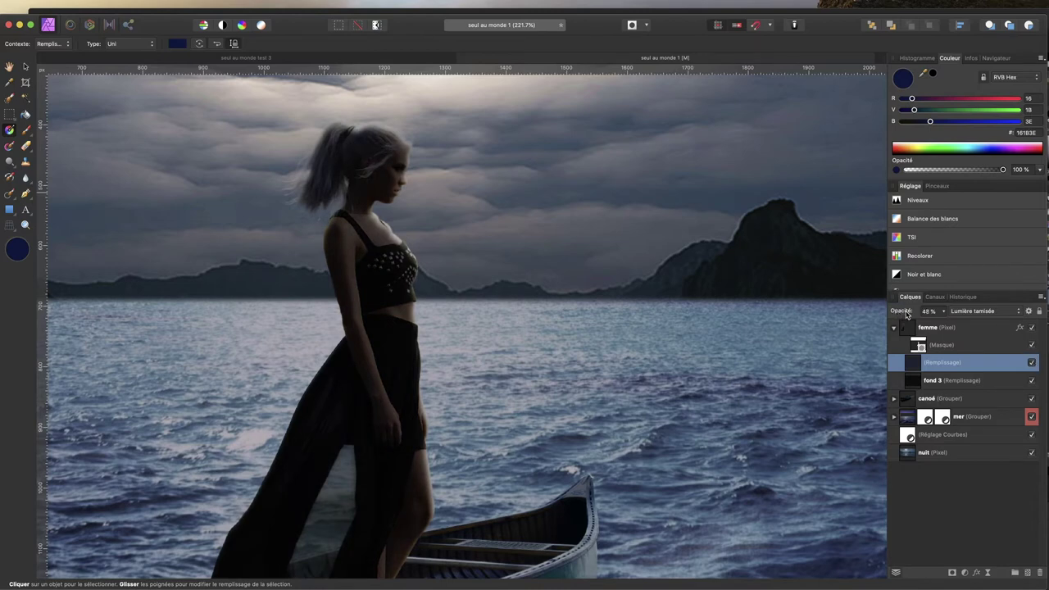
pyautogui.click(974, 384)
pyautogui.moveTo(911, 316); pyautogui.dragTo(897, 316)
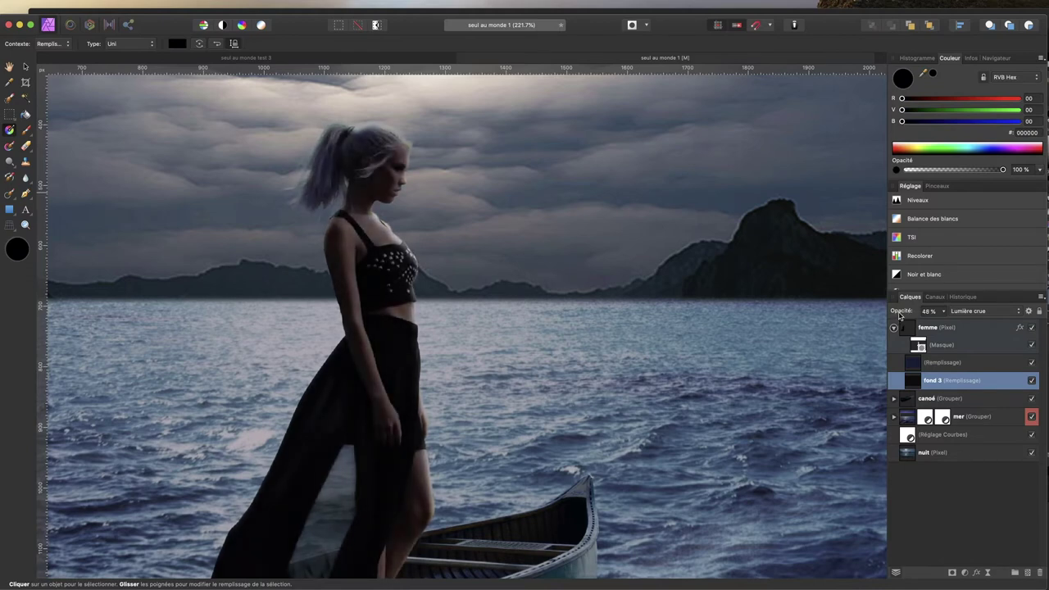
# Raise the navy fill to 74% opacity and change its colour to 0F175E.
pyautogui.click(963, 366)
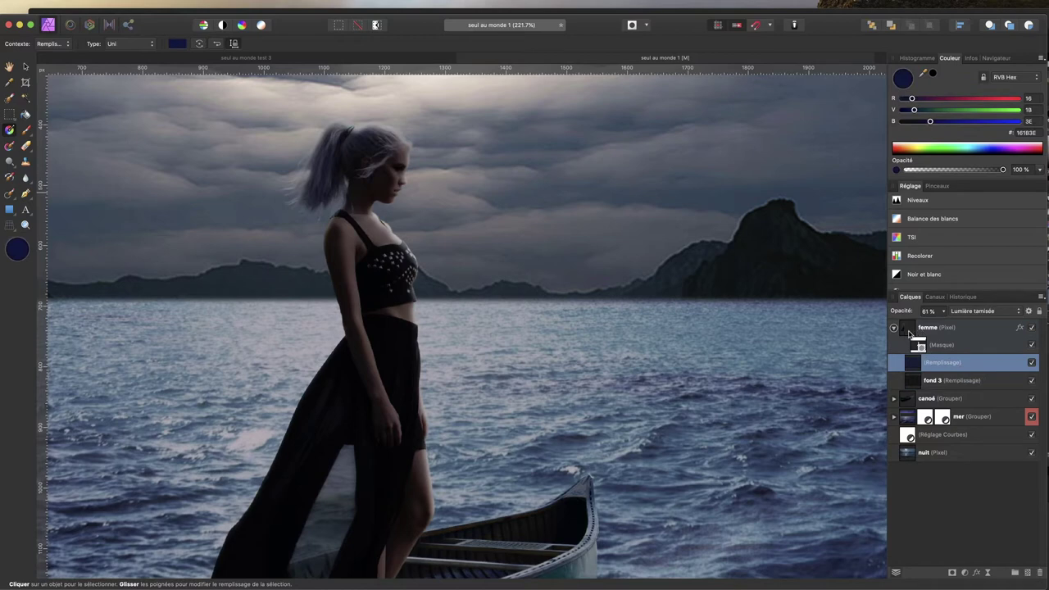
pyautogui.moveTo(907, 315); pyautogui.dragTo(916, 316)
pyautogui.moveTo(931, 123)
pyautogui.mouseDown()
pyautogui.moveTo(961, 123)
pyautogui.moveTo(948, 123)
pyautogui.mouseUp()
pyautogui.moveTo(951, 125)
pyautogui.mouseDown()
pyautogui.moveTo(912, 113)
pyautogui.moveTo(910, 101)
pyautogui.mouseUp()
# Switch the Colour panel to the colour wheel view.
pyautogui.click(1013, 78)
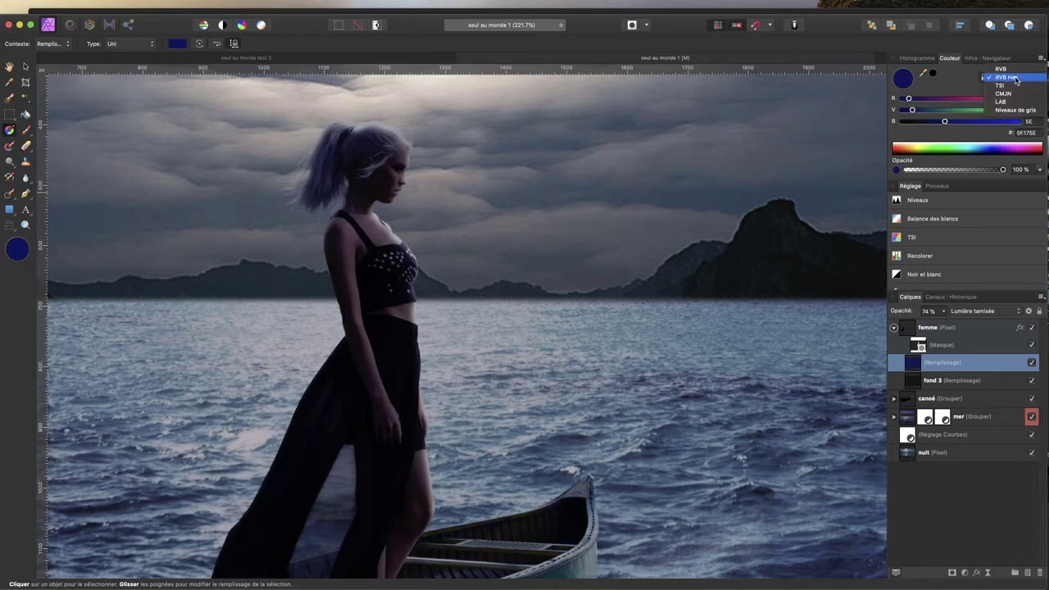
pyautogui.click(1043, 61)
pyautogui.click(1041, 59)
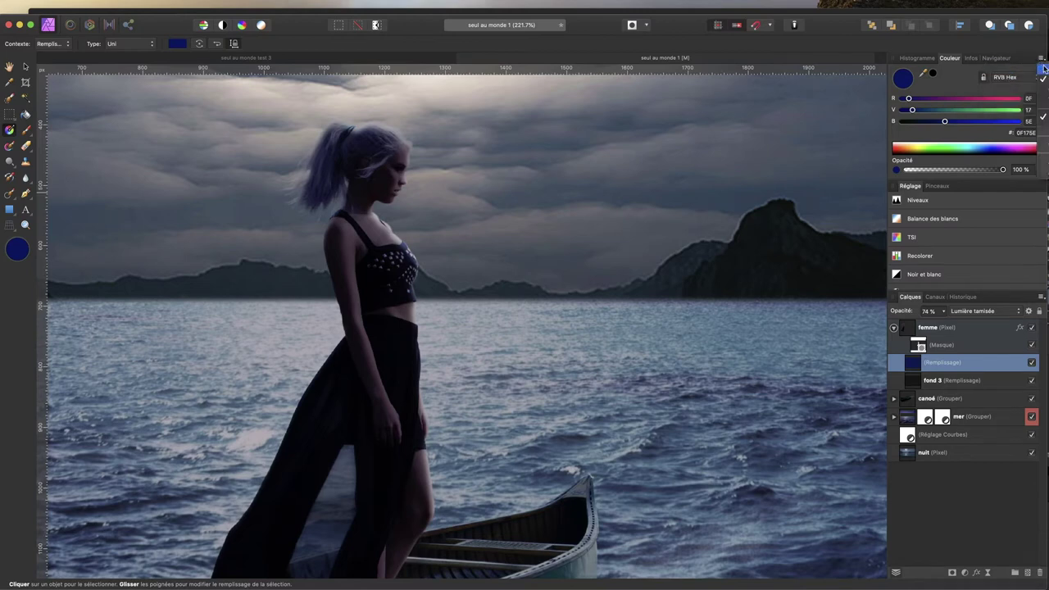
pyautogui.click(1042, 106)
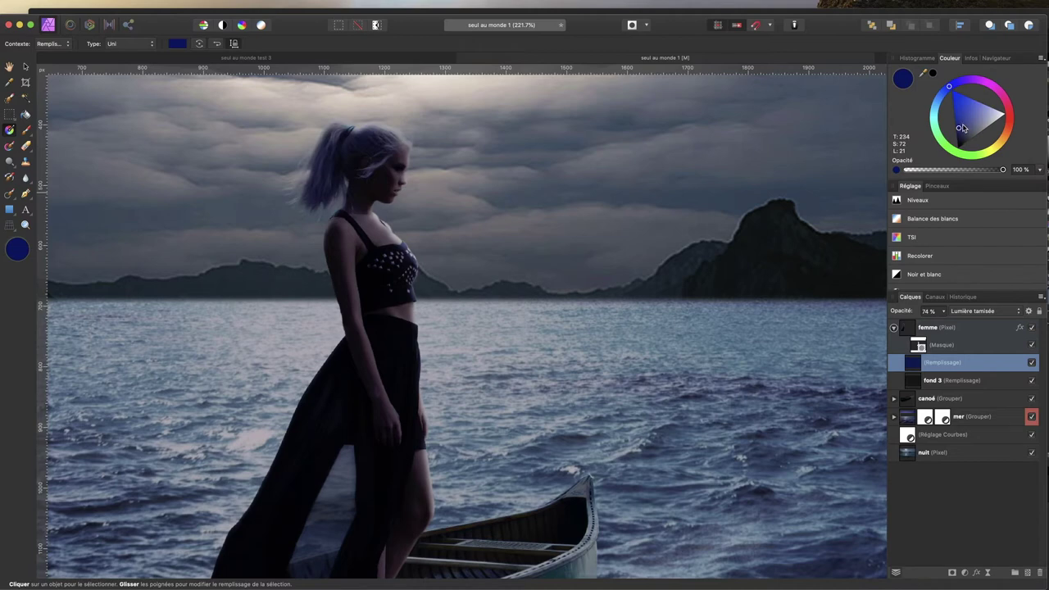
# Lighten the fill to a brighter medium blue at hue 237.
pyautogui.moveTo(960, 129); pyautogui.dragTo(964, 121)
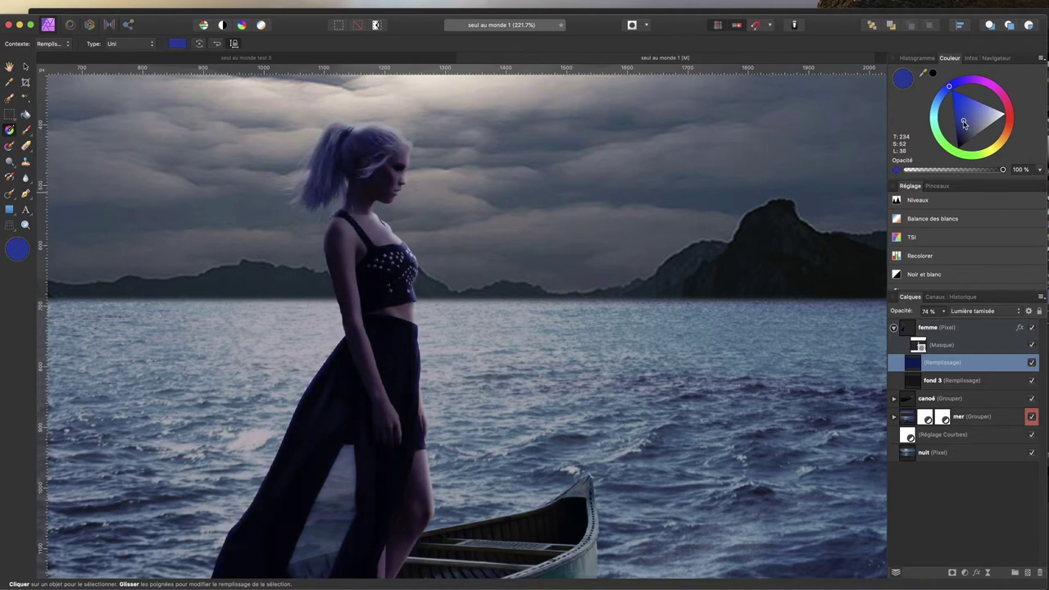
pyautogui.moveTo(964, 124); pyautogui.dragTo(964, 123)
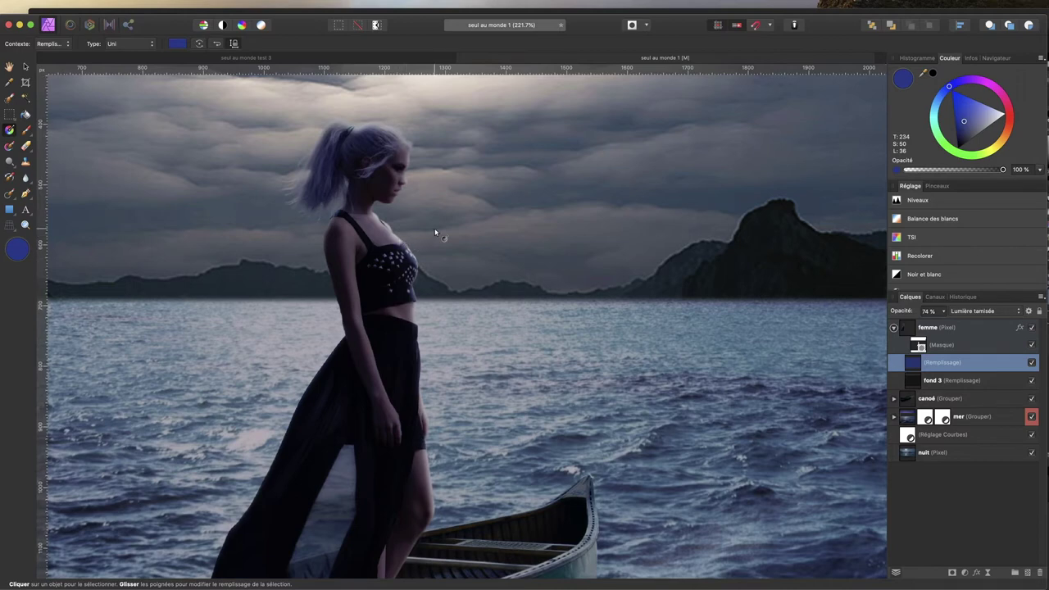
pyautogui.scroll(-3, 434, 230)
pyautogui.scroll(2, 431, 234)
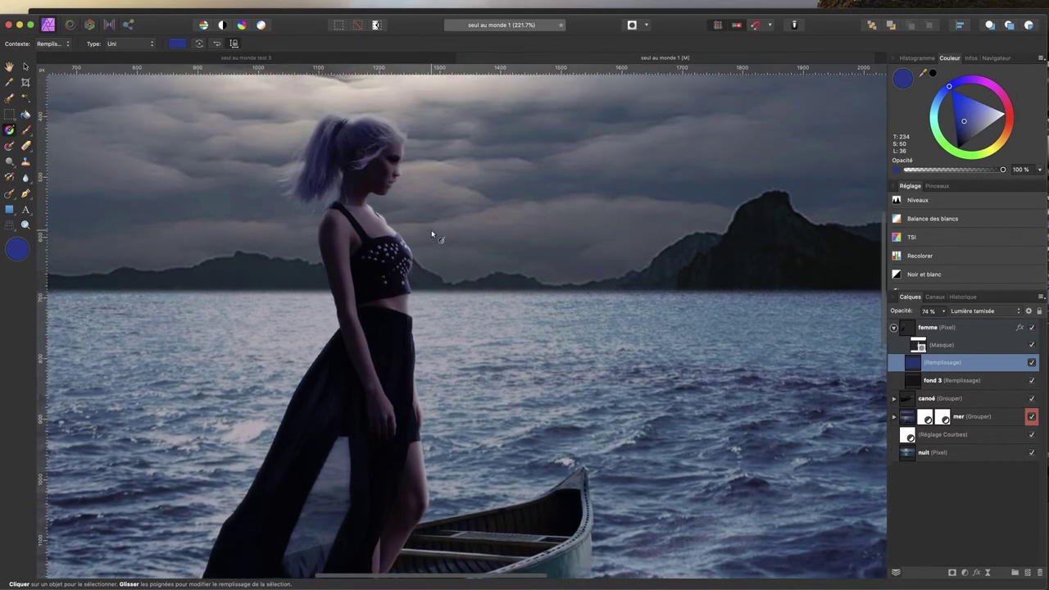
pyautogui.scroll(-2, 431, 234)
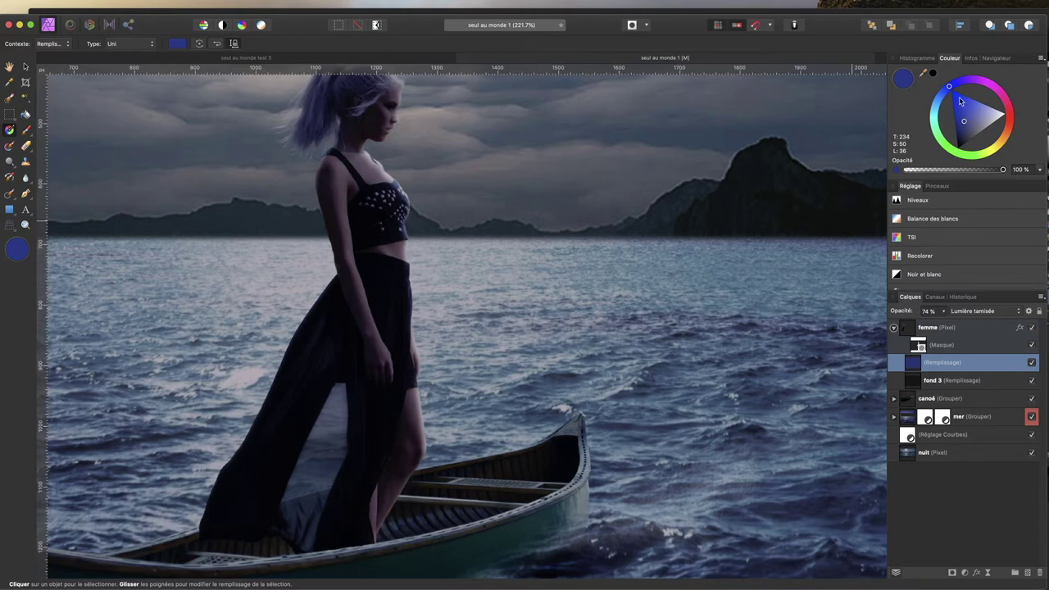
pyautogui.moveTo(949, 88); pyautogui.dragTo(952, 89)
# Toggle the navy and fond 3 fills' visibility to compare the woman with and without them.
pyautogui.click(1031, 363)
pyautogui.click(1031, 380)
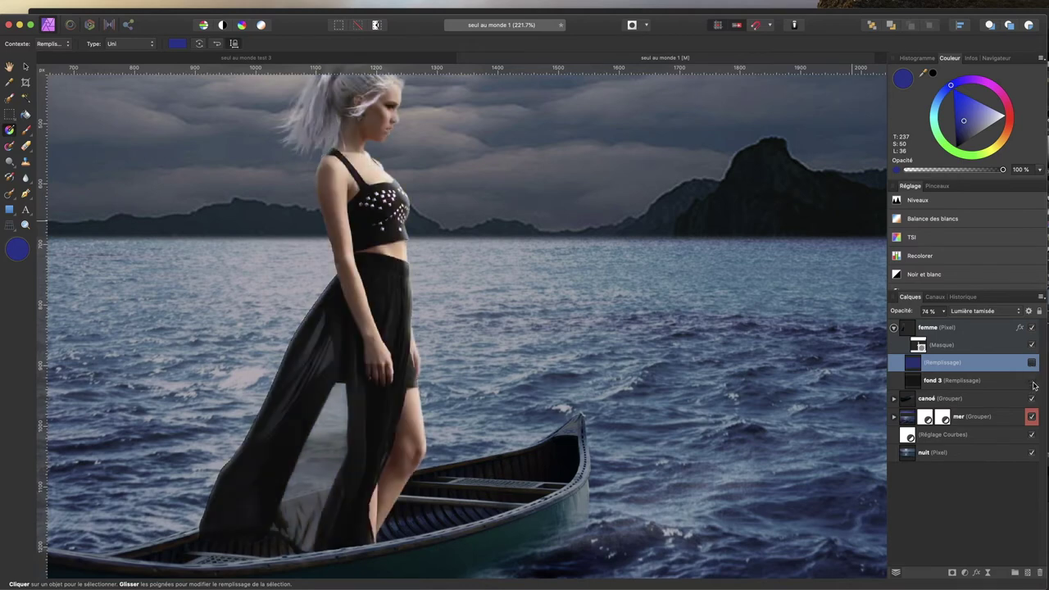
pyautogui.click(1031, 363)
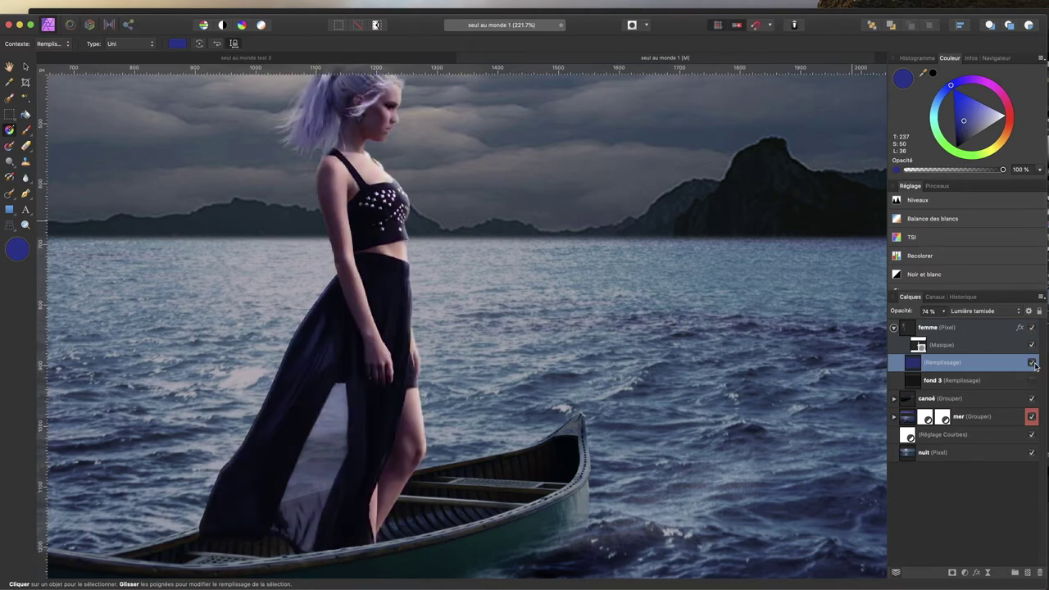
pyautogui.click(1031, 363)
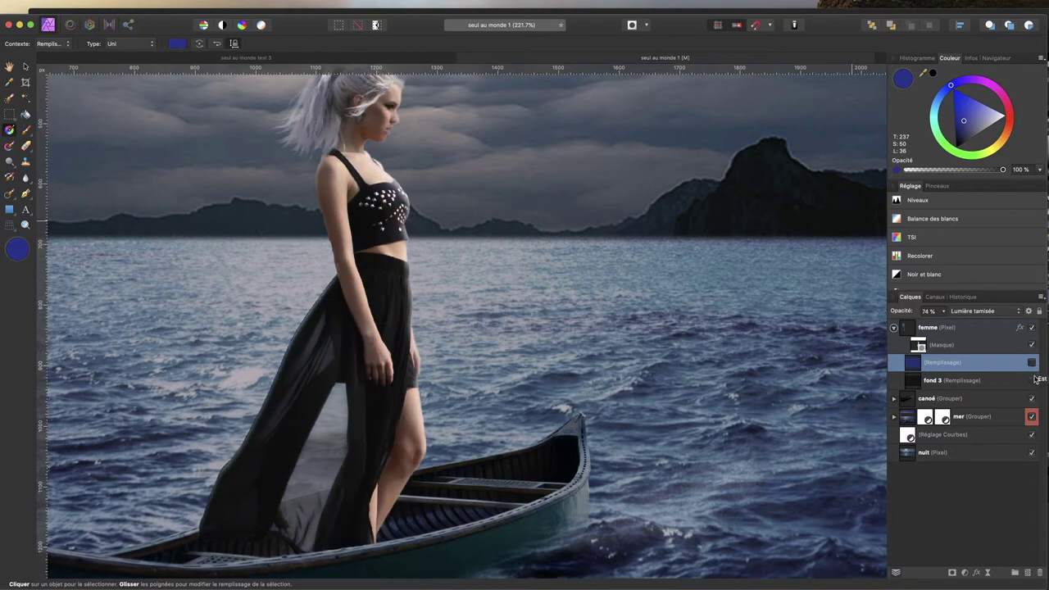
pyautogui.click(1031, 381)
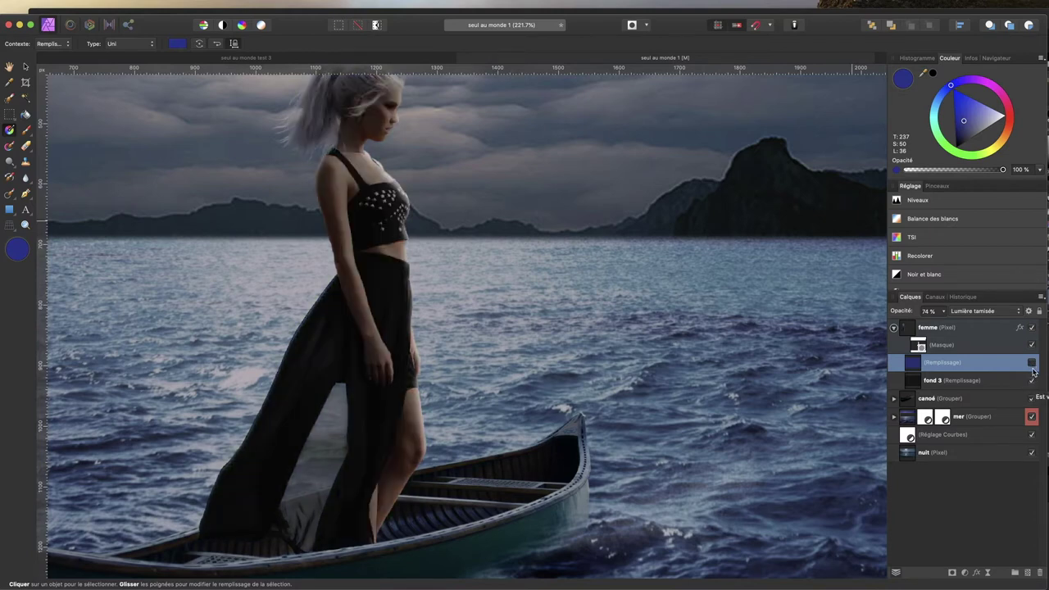
pyautogui.click(1031, 363)
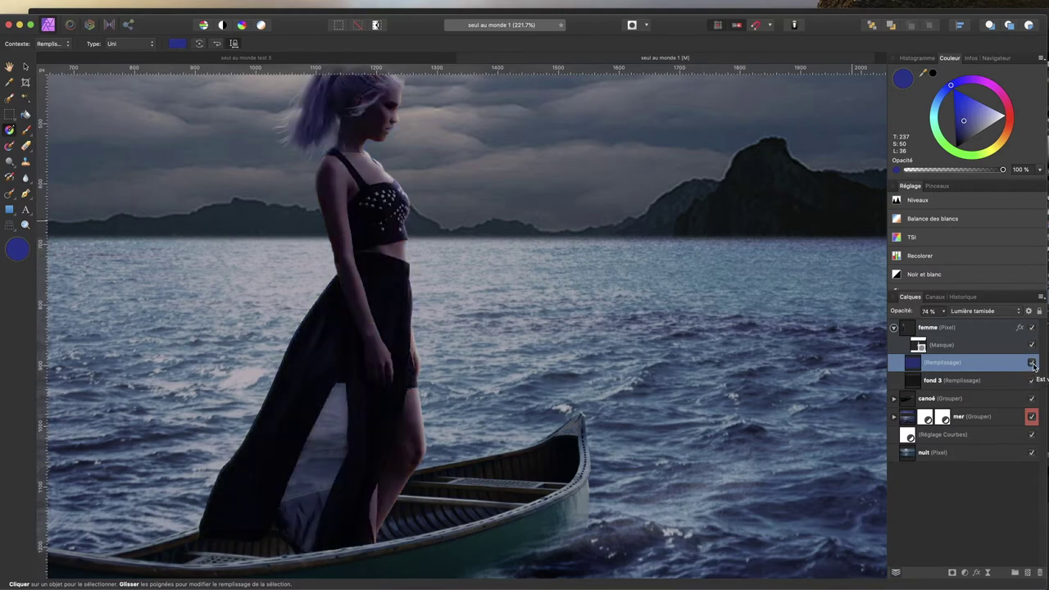
# Switch the navy fill to the Incrustation blend mode.
pyautogui.click(1000, 311)
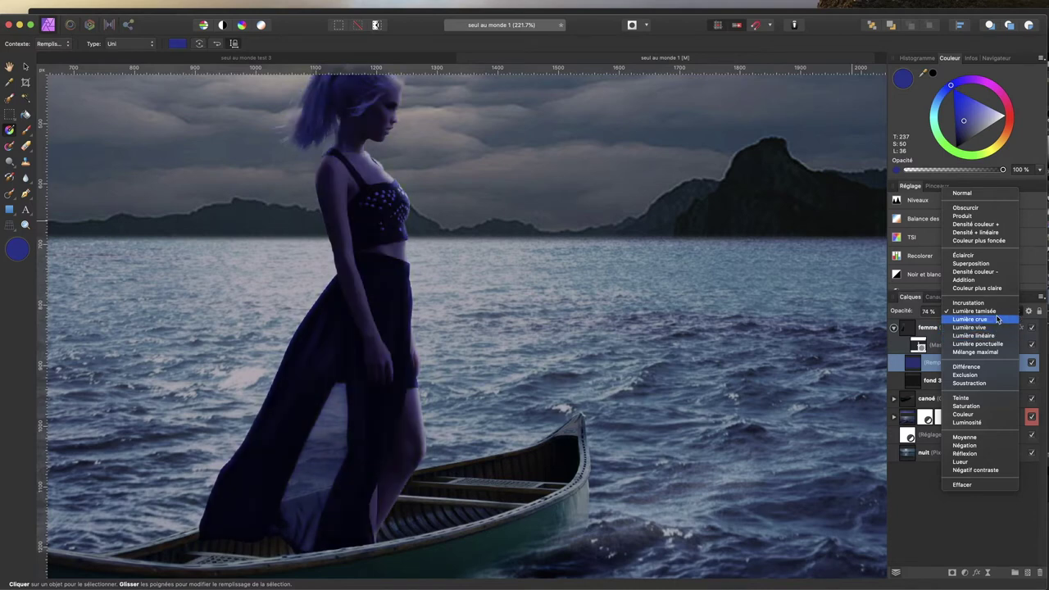
pyautogui.click(1000, 303)
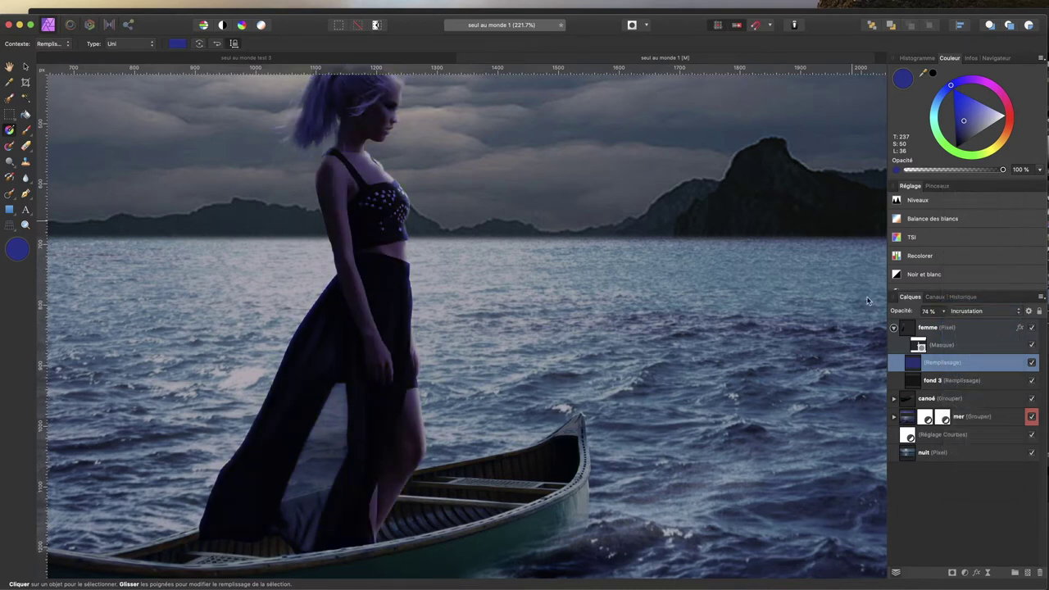
pyautogui.scroll(3, 860, 301)
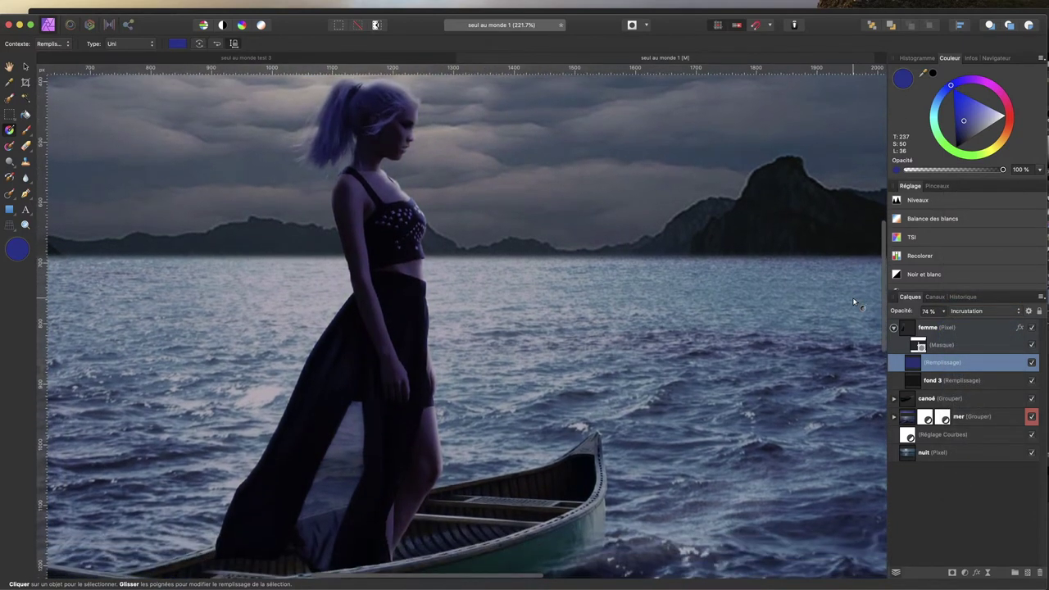
pyautogui.scroll(-3, 853, 302)
pyautogui.scroll(-1, 853, 302)
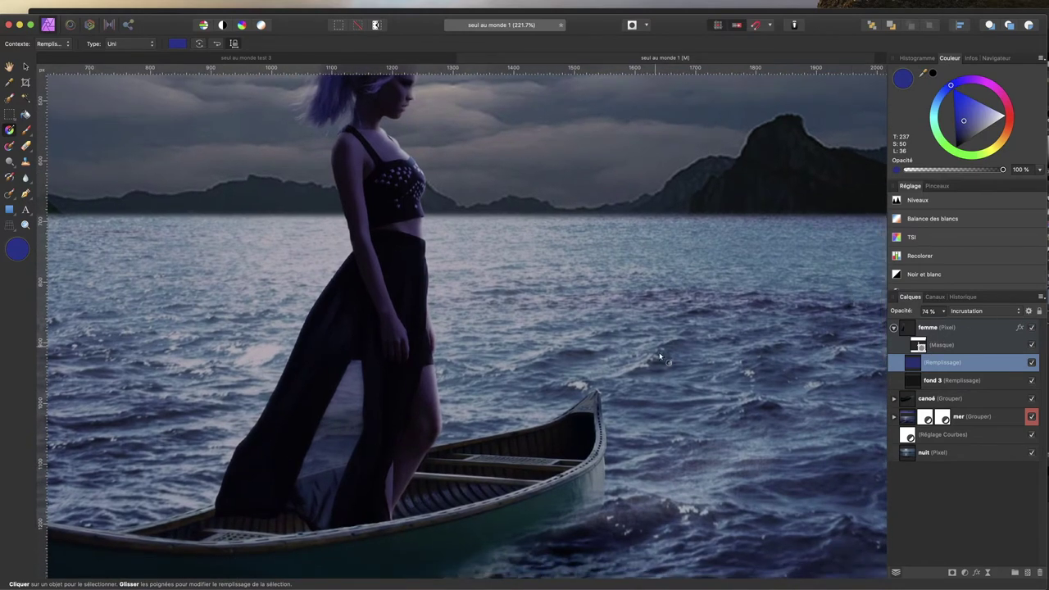
pyautogui.scroll(2, 669, 352)
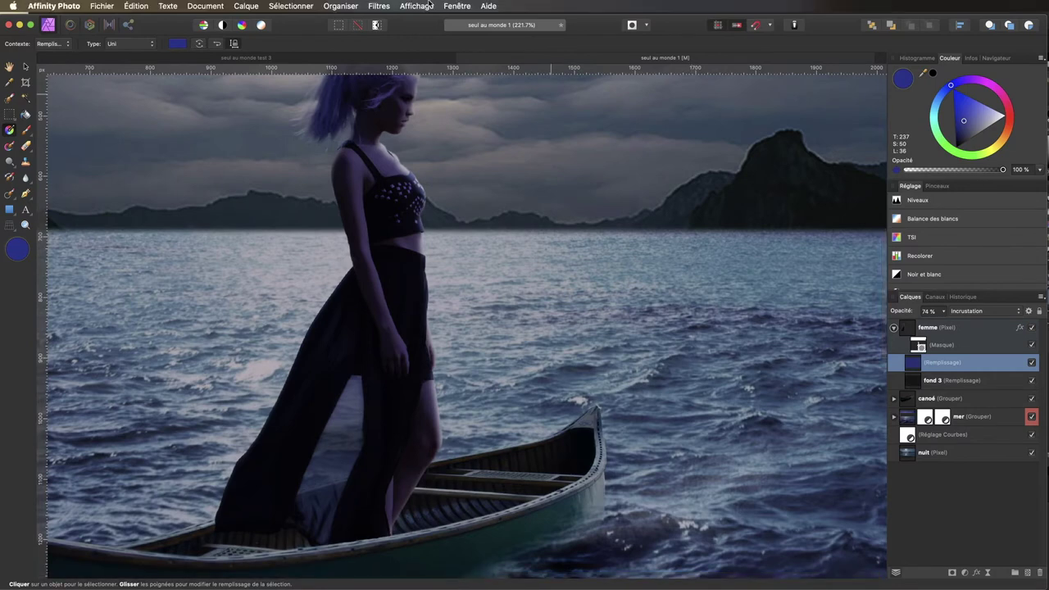
pyautogui.press('super+0')
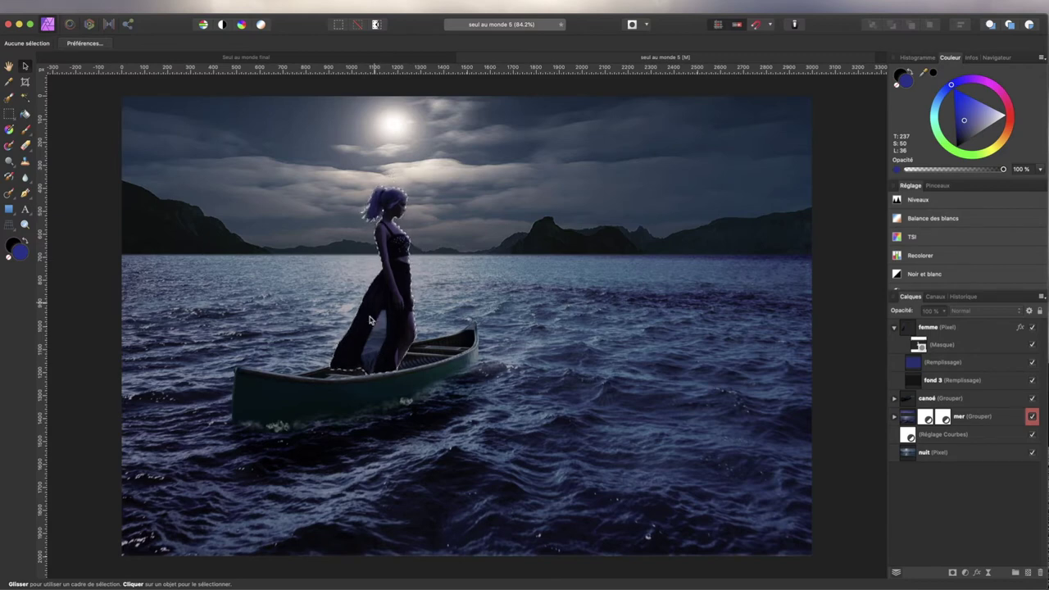
# Select the canoé group and add an empty pixel layer above it.
pyautogui.click(954, 398)
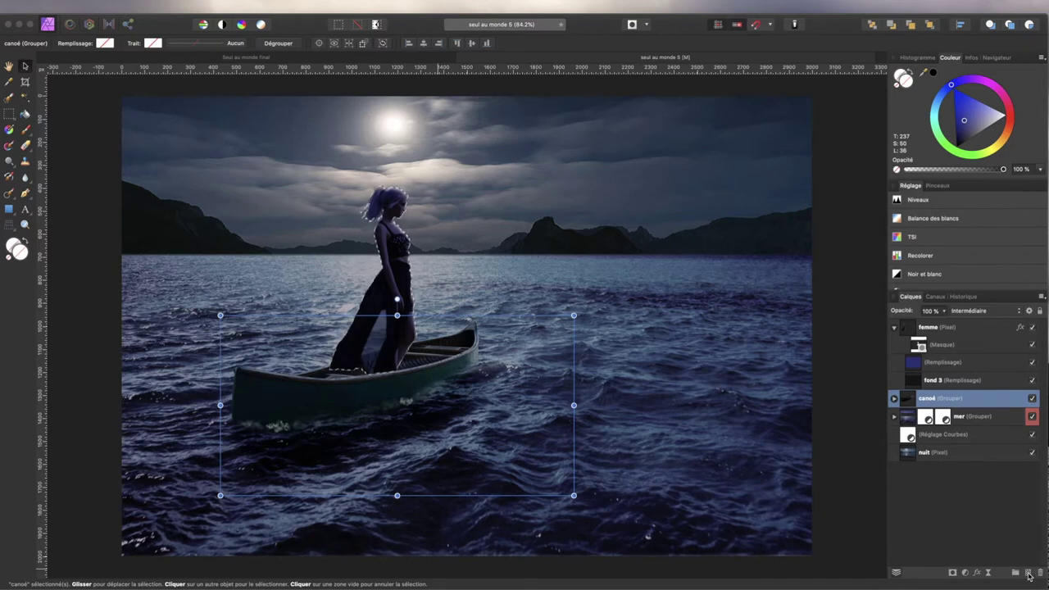
pyautogui.click(1028, 574)
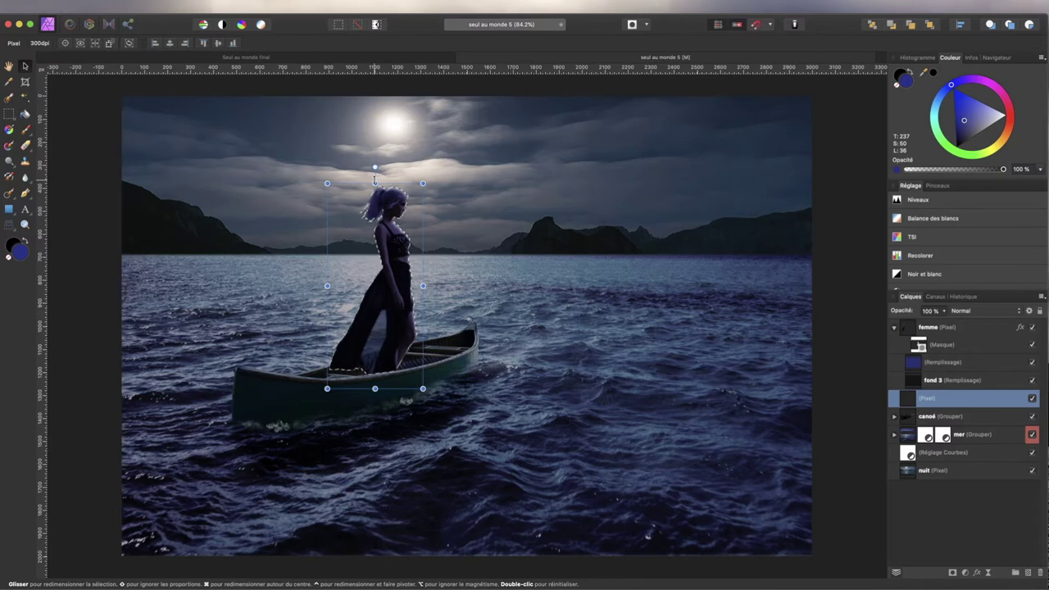
pyautogui.moveTo(375, 183); pyautogui.dragTo(375, 559)
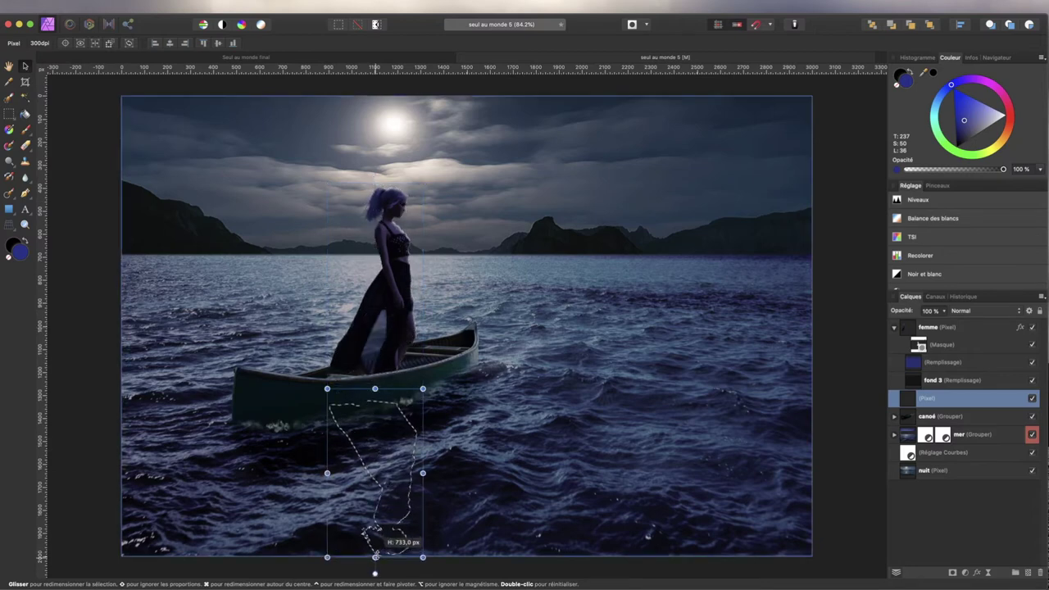
# Fill the reflection-shaped selection below the canoe with dark colour, deselect, and tilt it about 12°.
pyautogui.moveTo(374, 558); pyautogui.dragTo(375, 557)
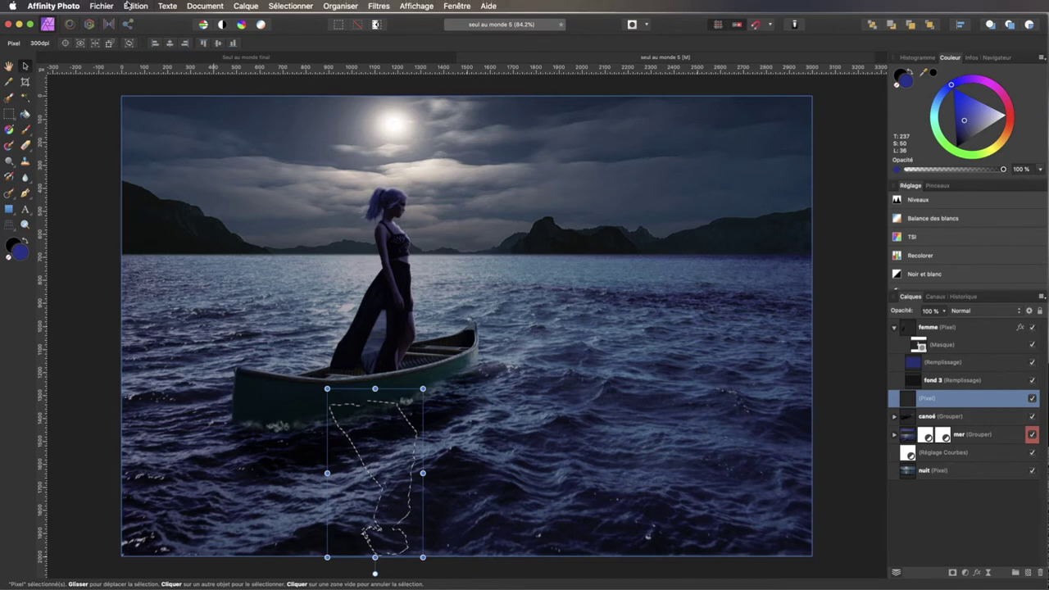
pyautogui.click(138, 8)
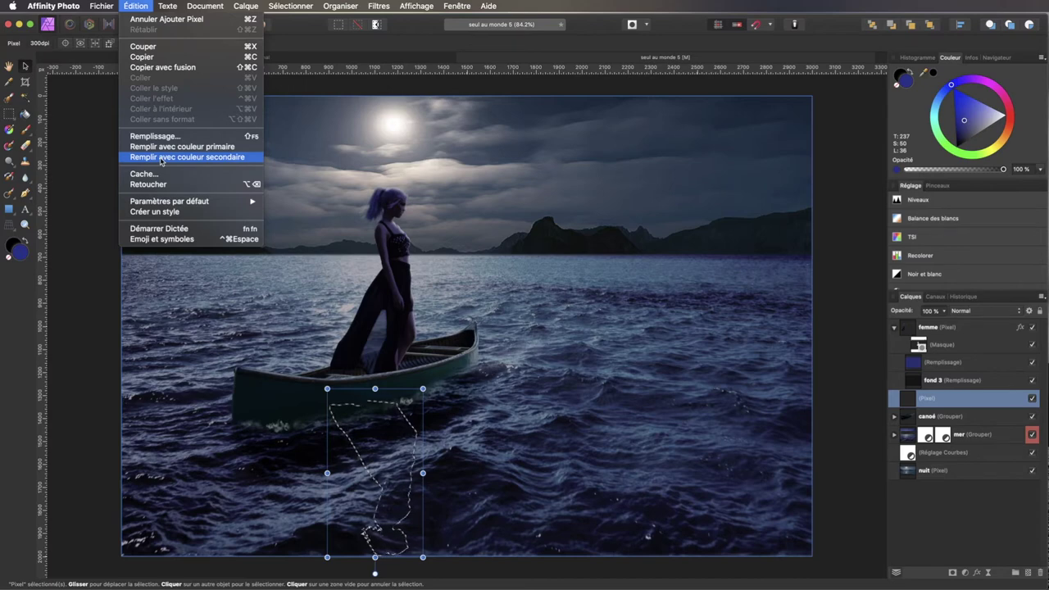
pyautogui.click(160, 157)
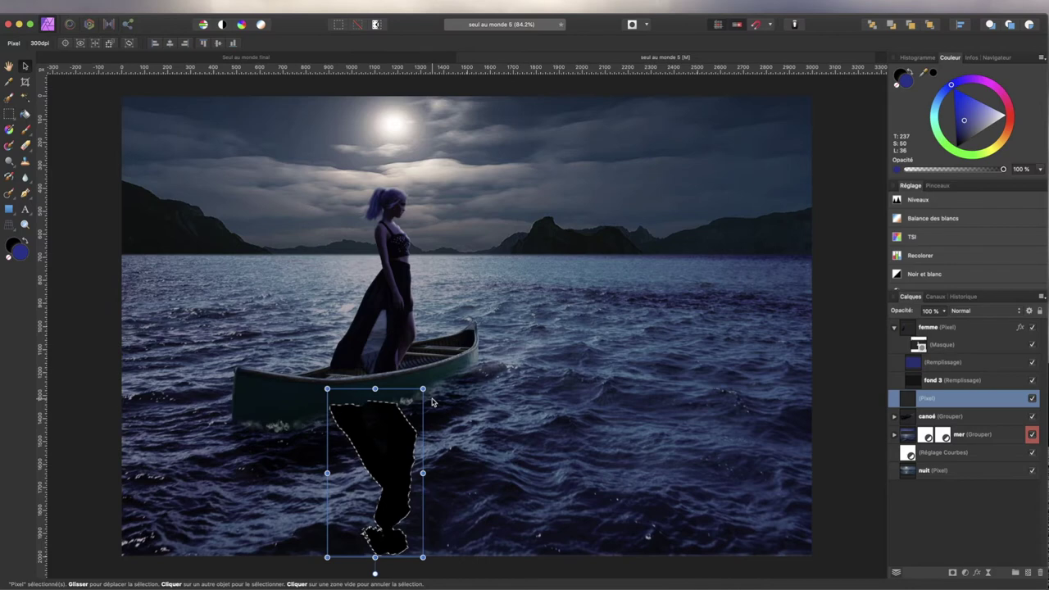
pyautogui.hotkey('ctrl', 'd')
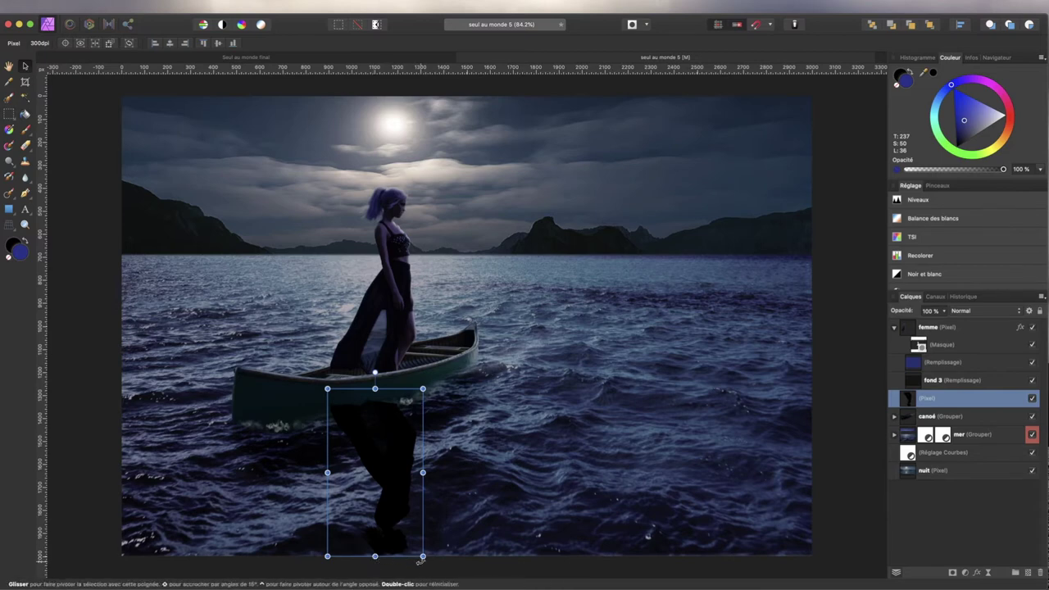
pyautogui.moveTo(424, 562); pyautogui.dragTo(449, 553)
# Shift the tilted shadow down and right, shorten it from the bottom, and nudge it up.
pyautogui.moveTo(380, 469); pyautogui.dragTo(412, 469)
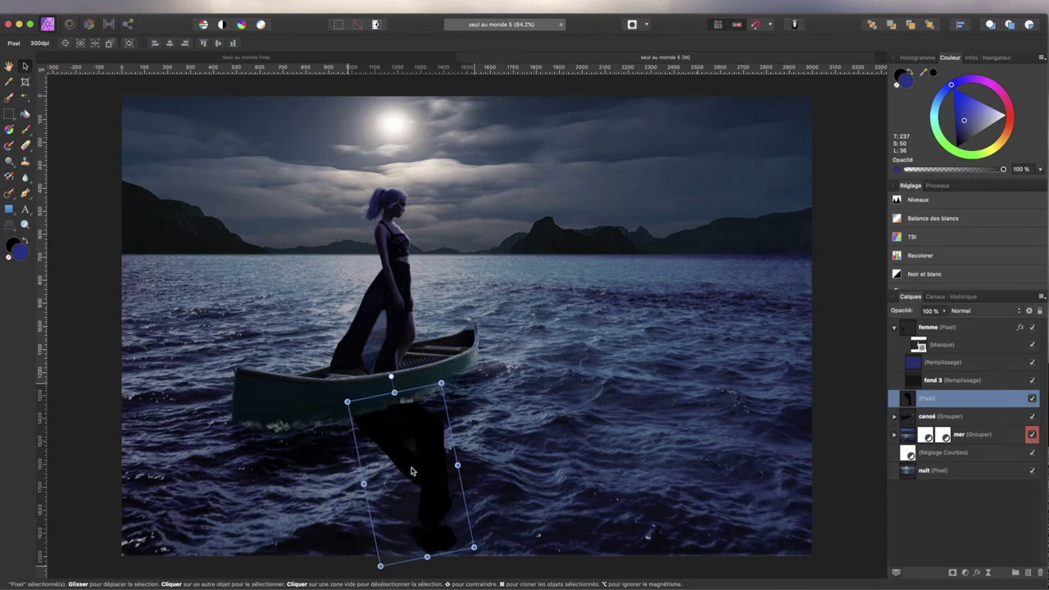
pyautogui.moveTo(412, 470)
pyautogui.mouseDown()
pyautogui.moveTo(425, 501)
pyautogui.moveTo(419, 483)
pyautogui.mouseUp()
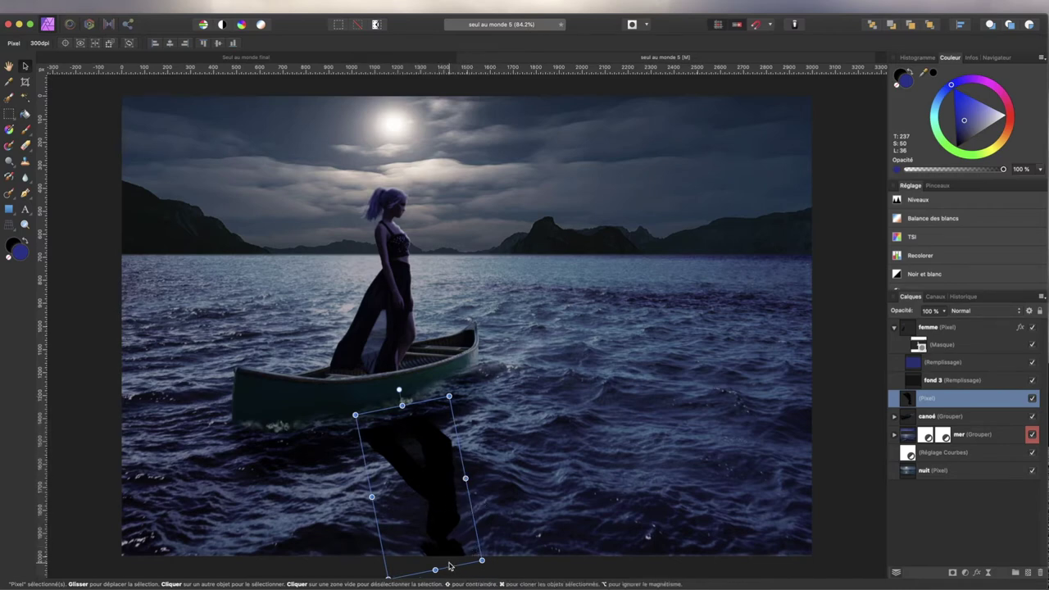
pyautogui.moveTo(434, 566); pyautogui.dragTo(429, 542)
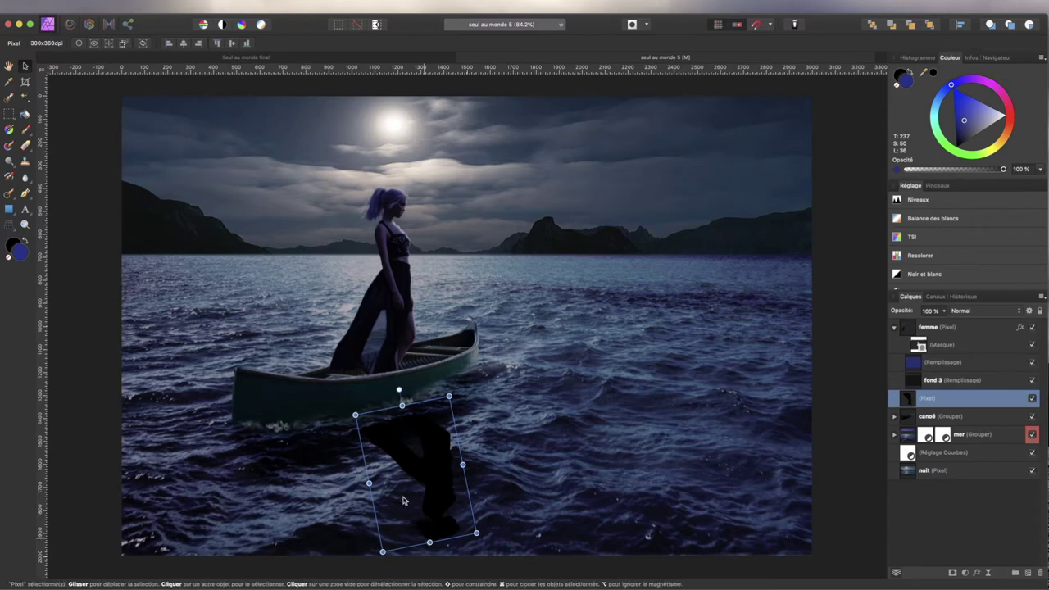
pyautogui.moveTo(402, 452); pyautogui.dragTo(402, 449)
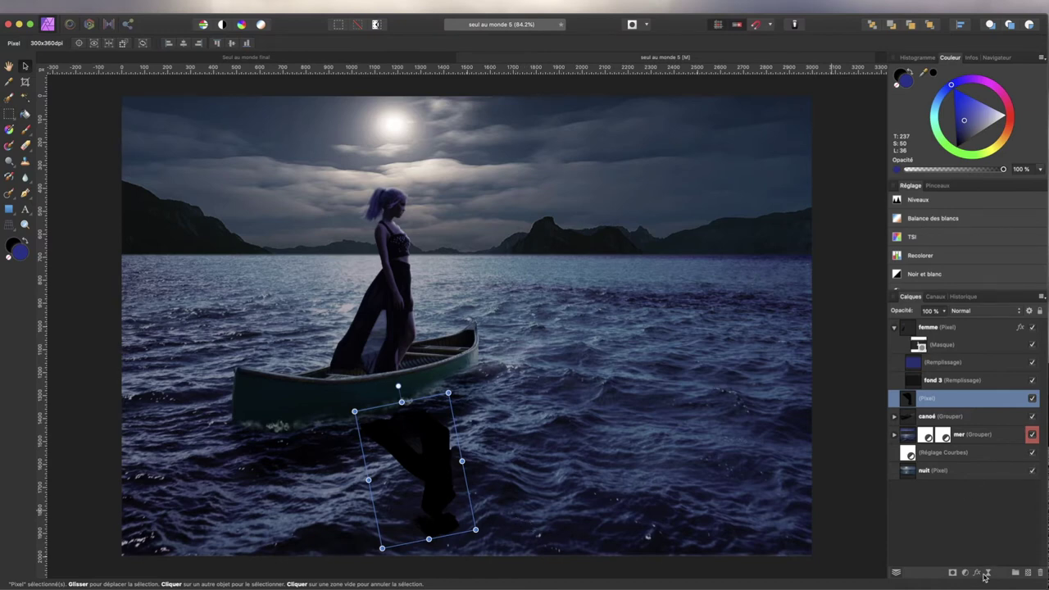
pyautogui.click(989, 574)
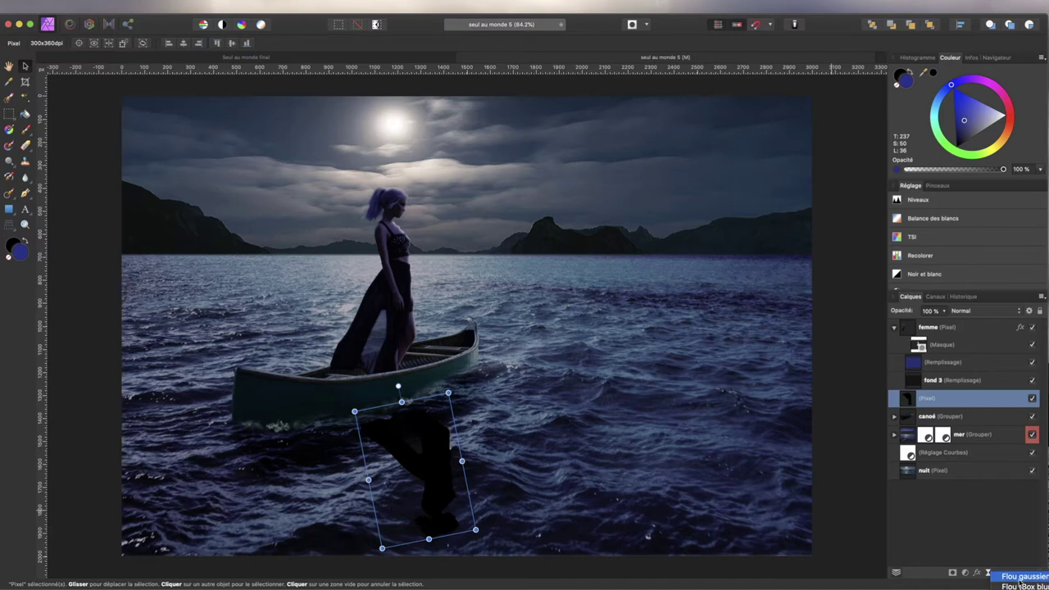
# Add a live Gaussian blur with a radius of about 31.4 px to the shadow.
pyautogui.click(1022, 577)
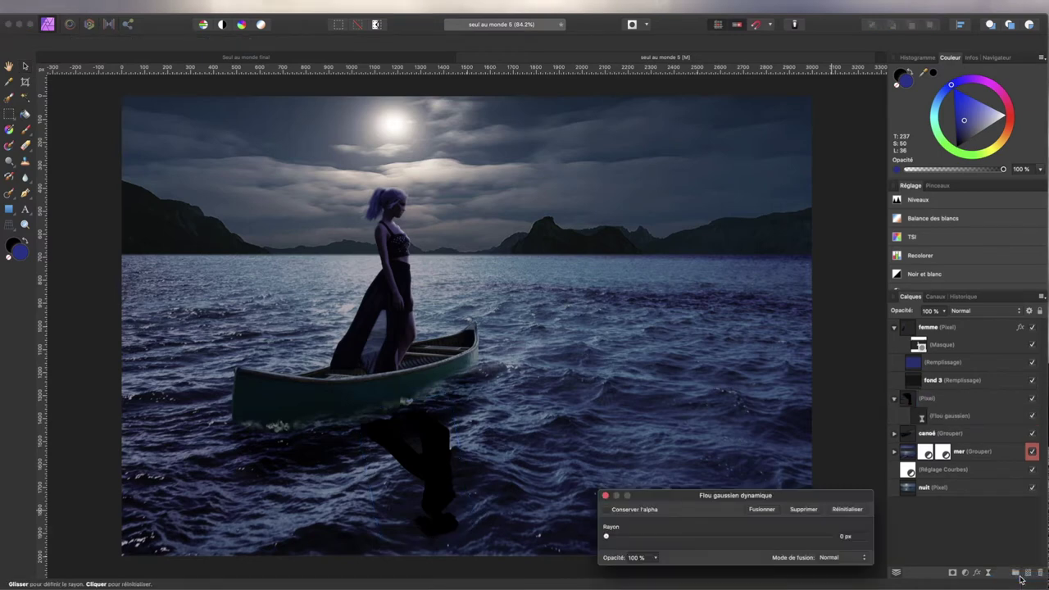
pyautogui.moveTo(604, 538); pyautogui.dragTo(645, 537)
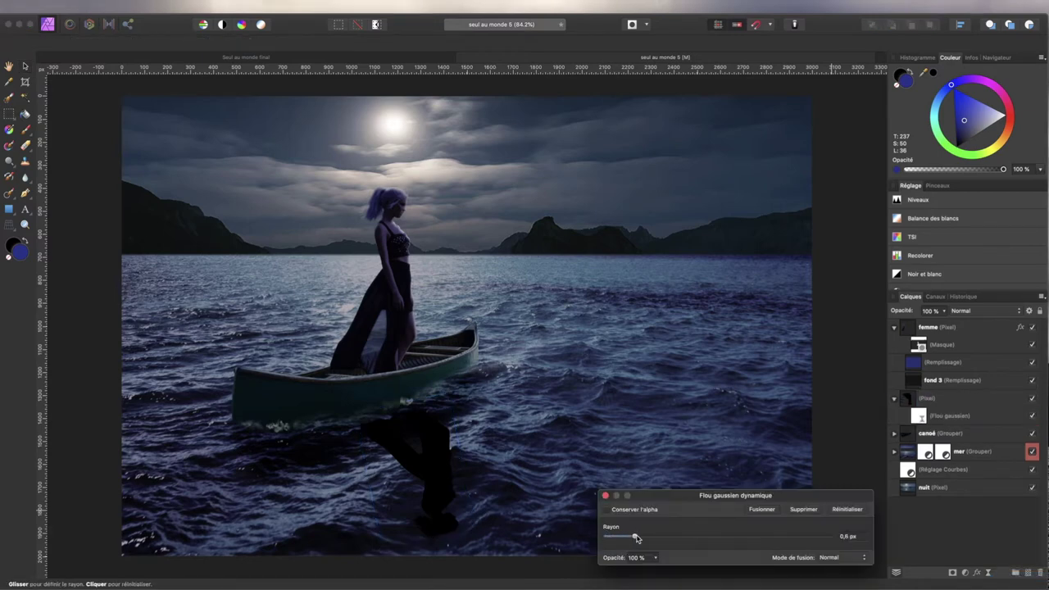
pyautogui.moveTo(645, 538); pyautogui.dragTo(758, 539)
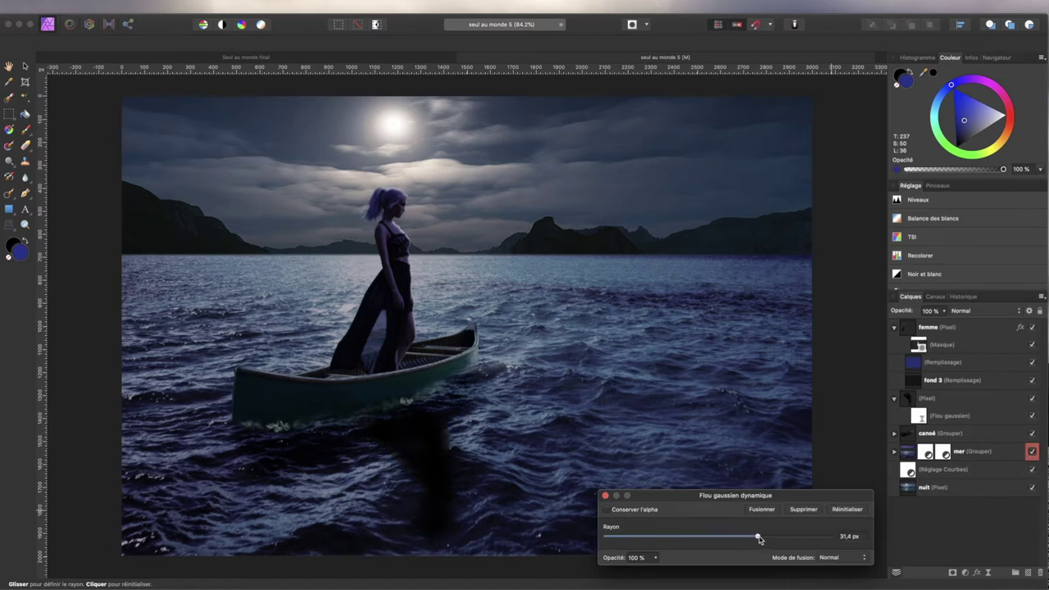
pyautogui.click(604, 495)
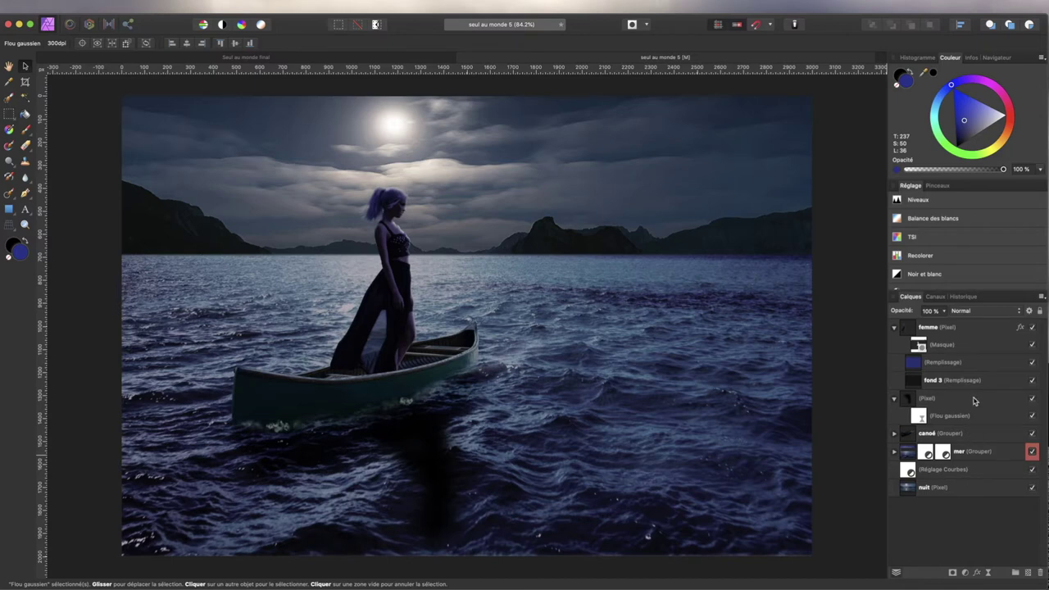
# Set the shadow layer's blend mode to Lumière tamisée (Soft Light).
pyautogui.click(974, 400)
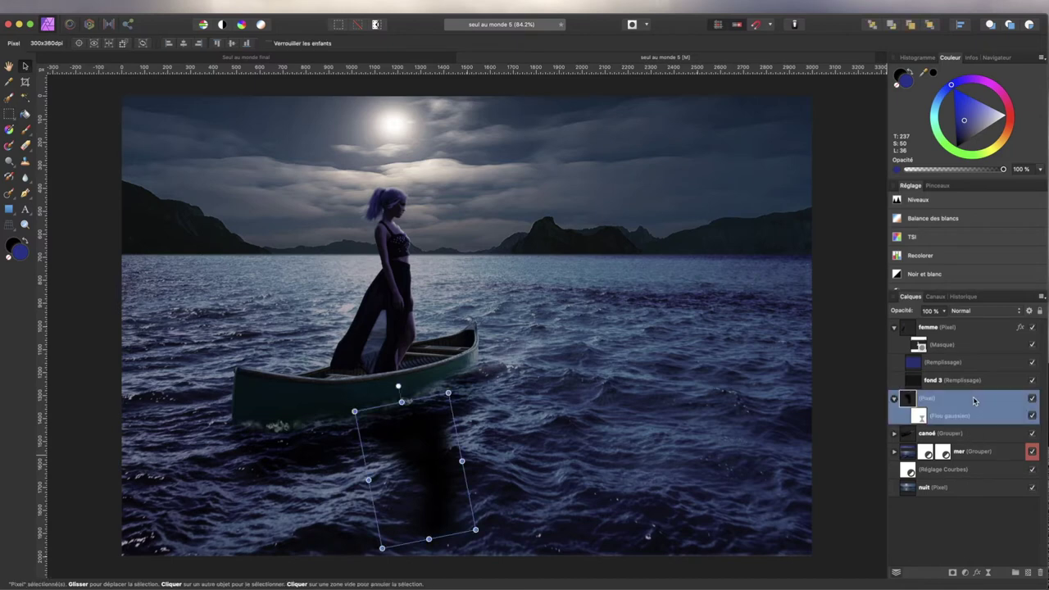
pyautogui.click(975, 315)
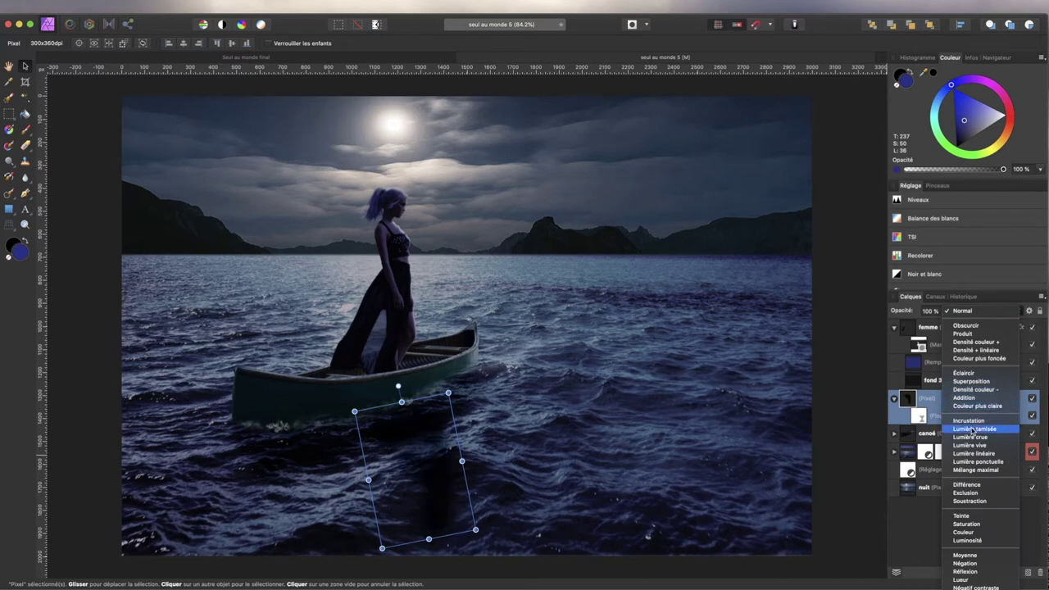
pyautogui.click(973, 429)
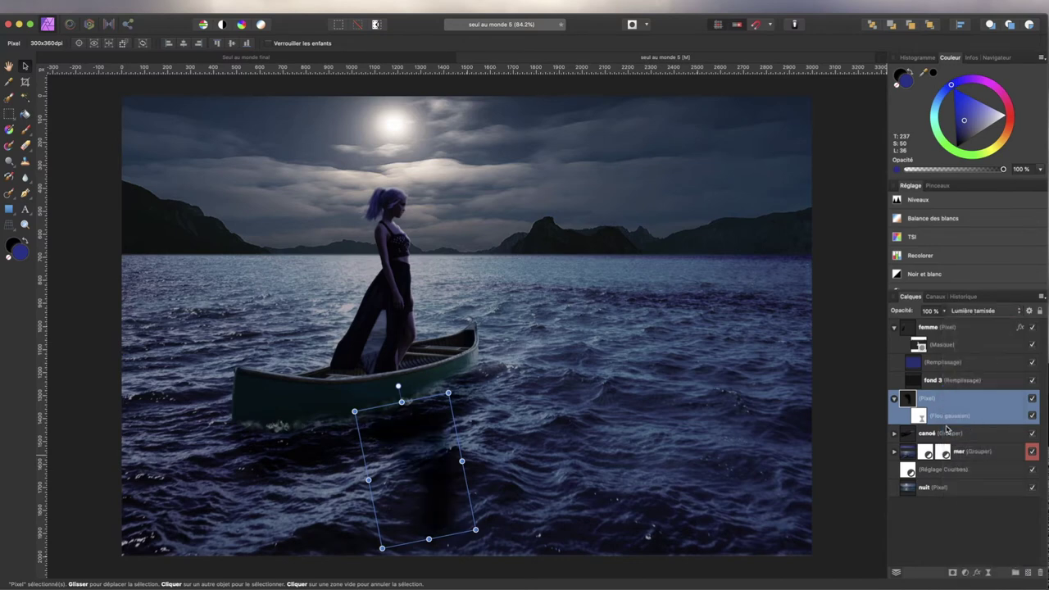
# Rotate the shadow back upright and move it slightly left beneath the woman.
pyautogui.click(8, 66)
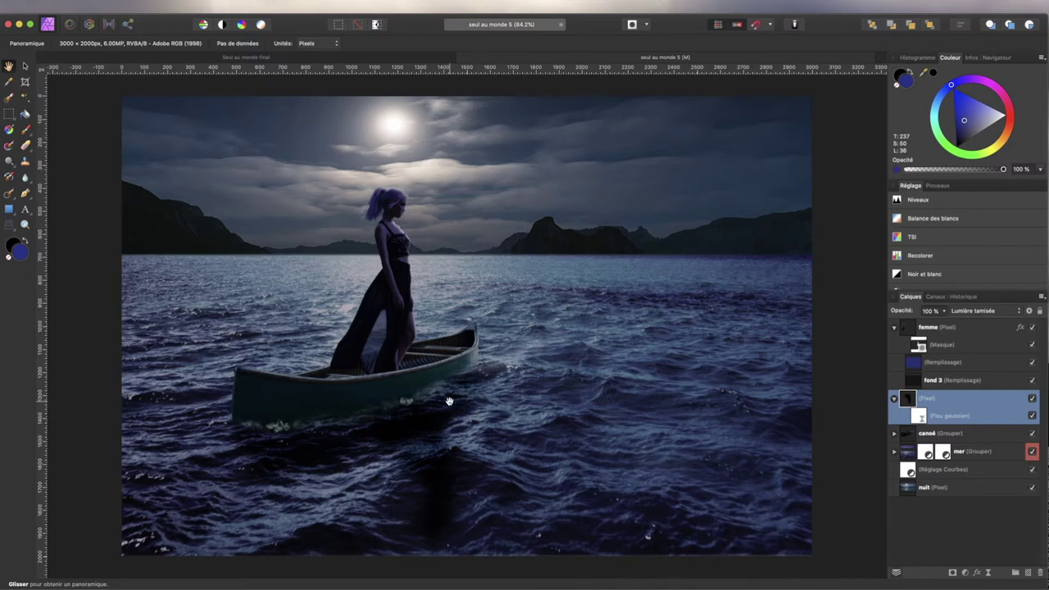
pyautogui.click(26, 68)
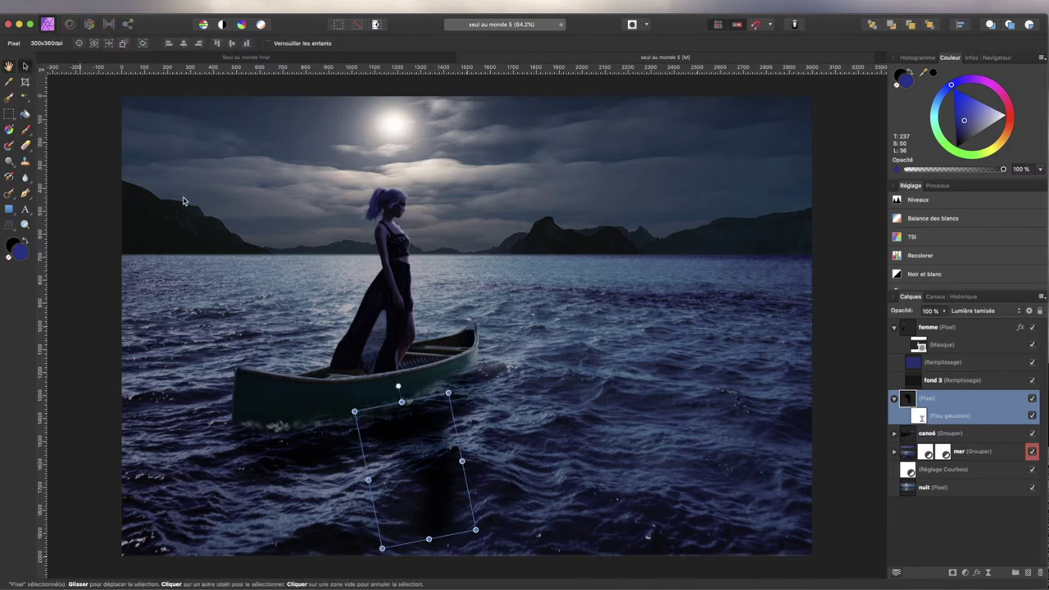
pyautogui.moveTo(413, 432); pyautogui.dragTo(403, 434)
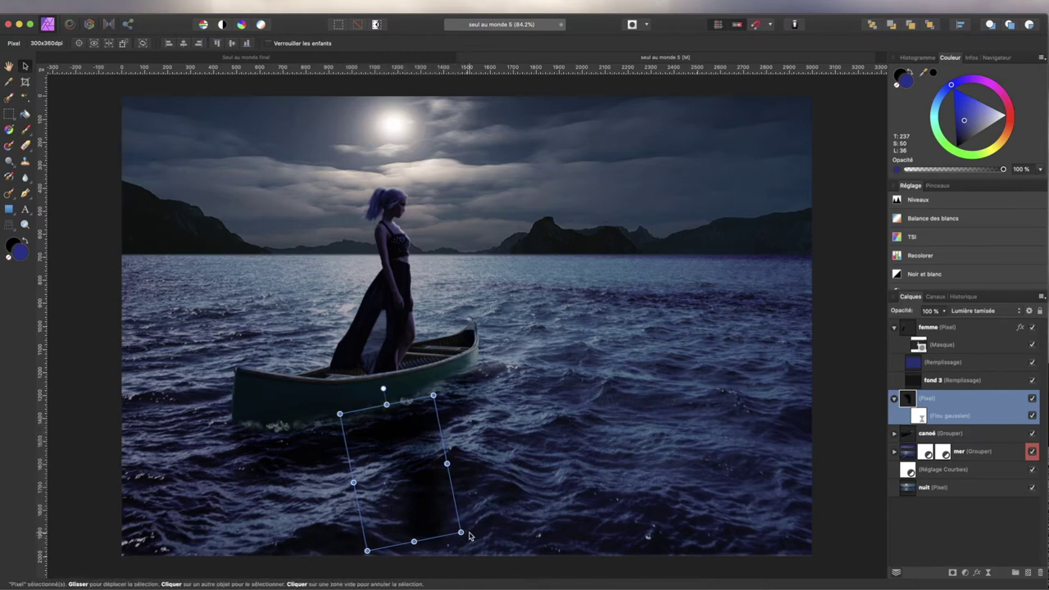
pyautogui.moveTo(463, 532); pyautogui.dragTo(451, 542)
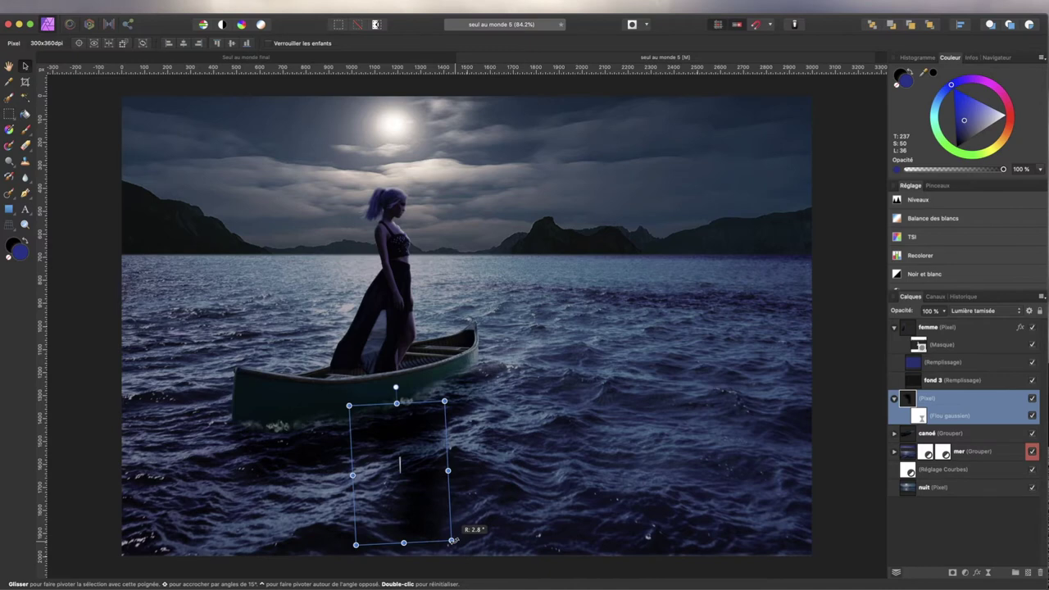
pyautogui.moveTo(413, 481); pyautogui.dragTo(400, 486)
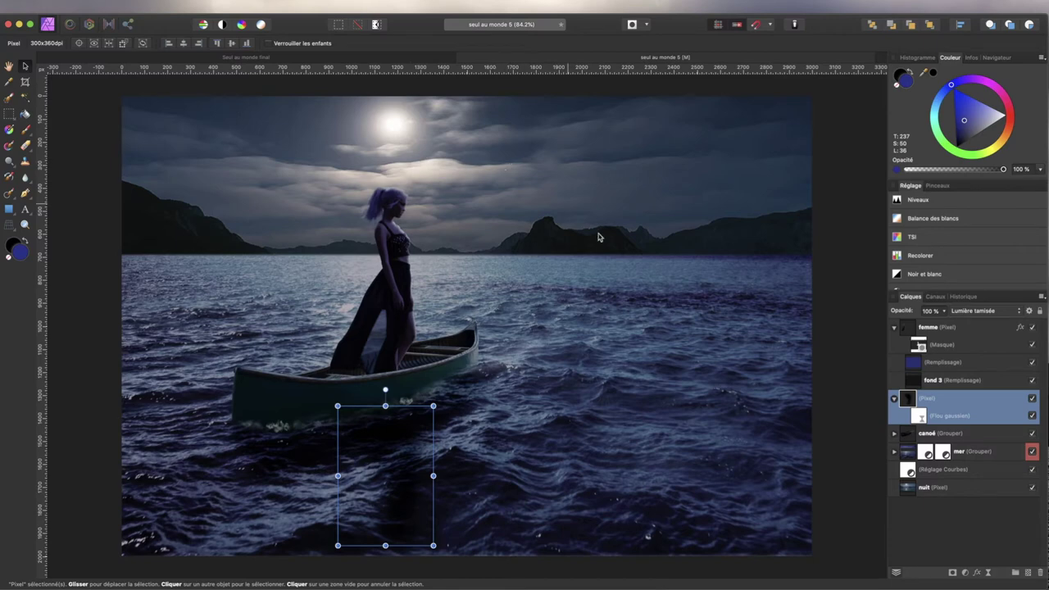
pyautogui.click(960, 557)
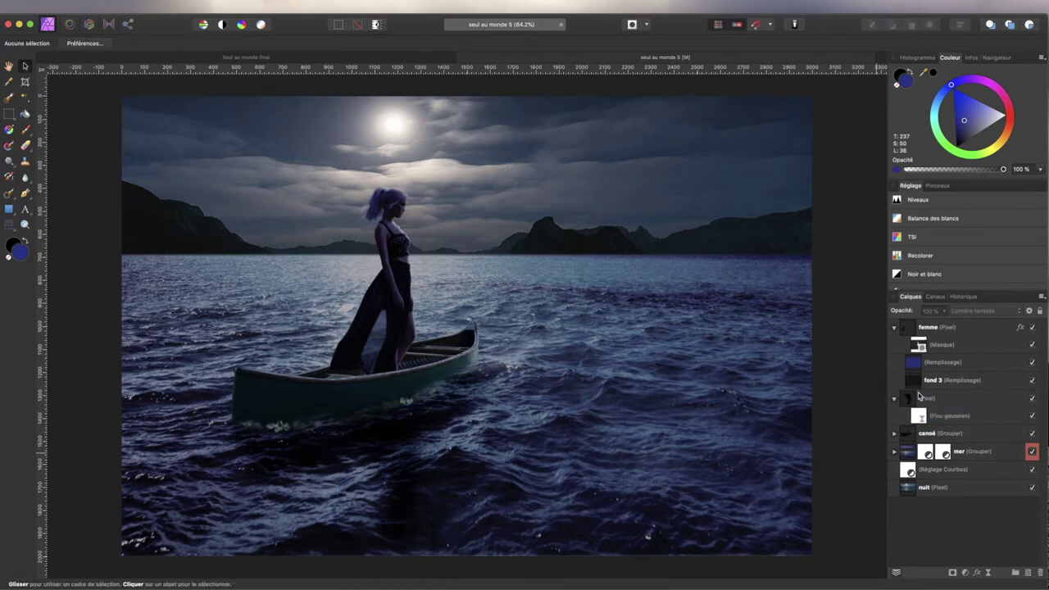
# Rename the shadow layer 'ombre femme', collapse its filter, and select it together with femme.
pyautogui.click(926, 400)
pyautogui.doubleClick(926, 401)
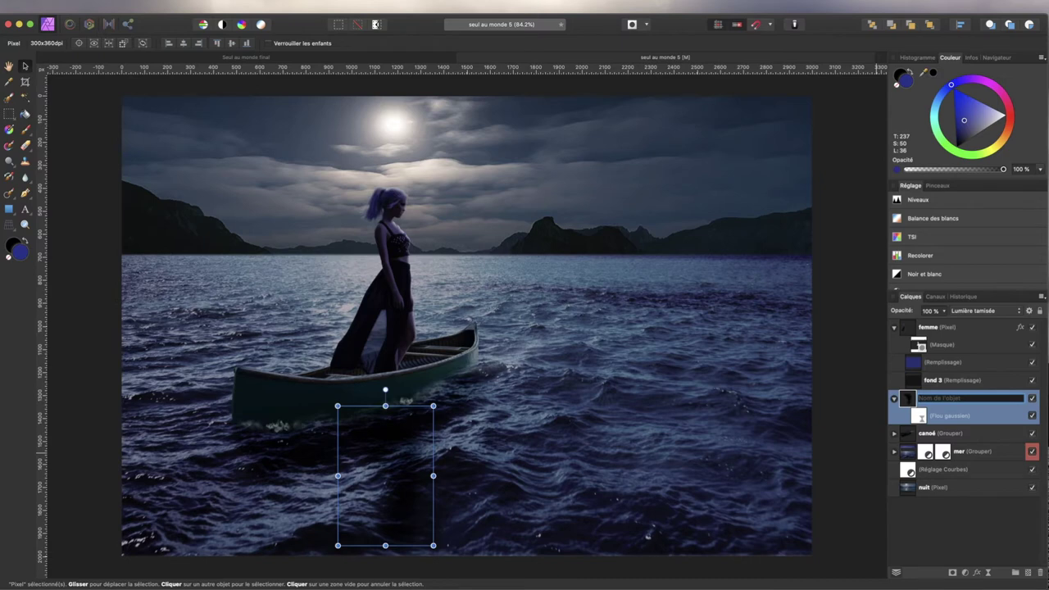
pyautogui.write('ombre femme')
pyautogui.click(893, 399)
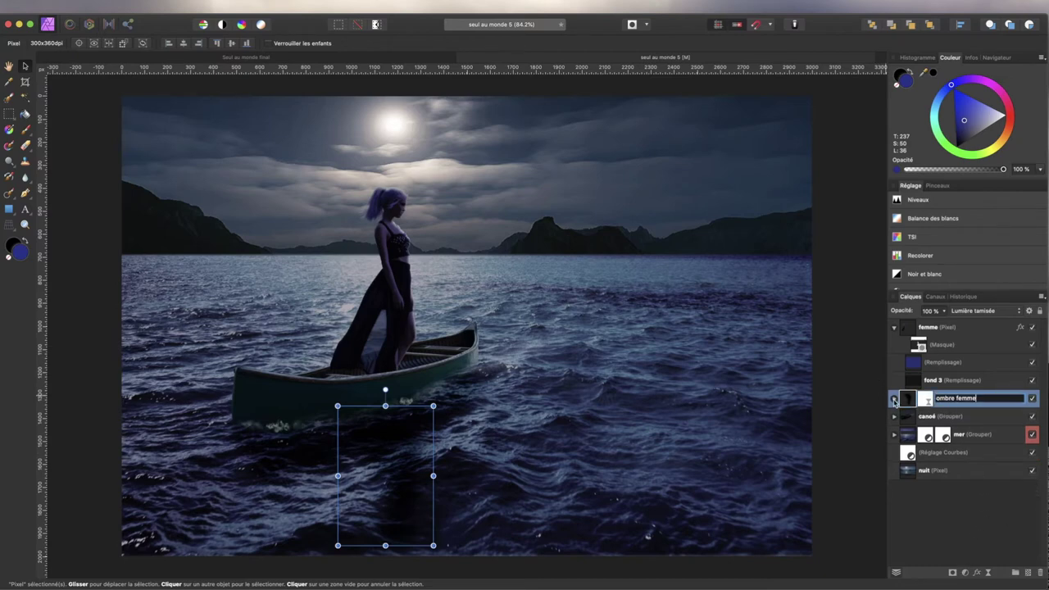
pyautogui.click(965, 327)
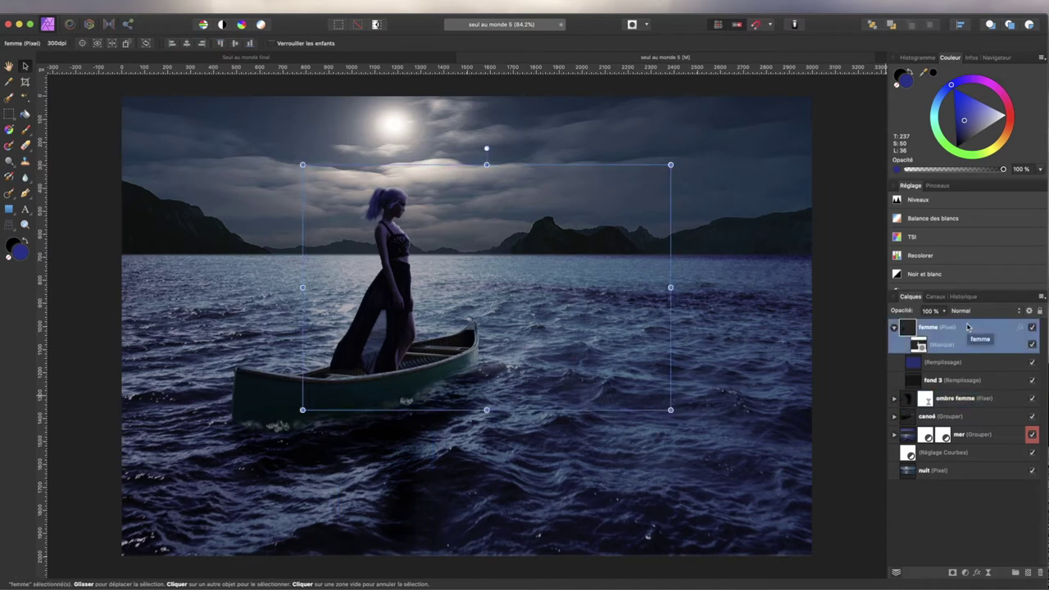
pyautogui.keyDown('shift'); pyautogui.click(966, 399); pyautogui.keyUp('shift')
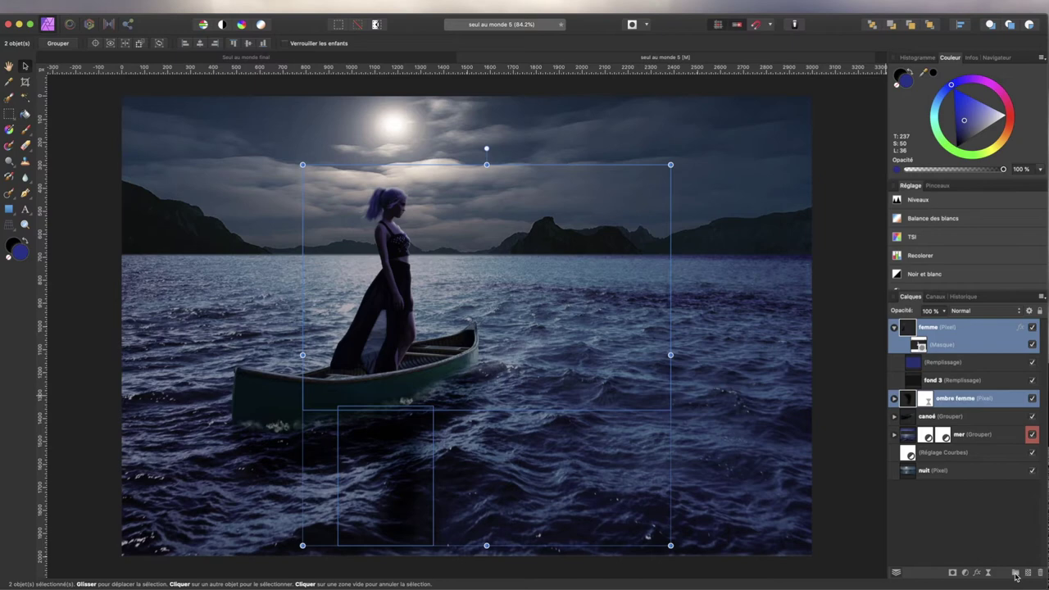
# Group the femme and ombre femme layers into a new group named 'femme'.
pyautogui.click(1014, 574)
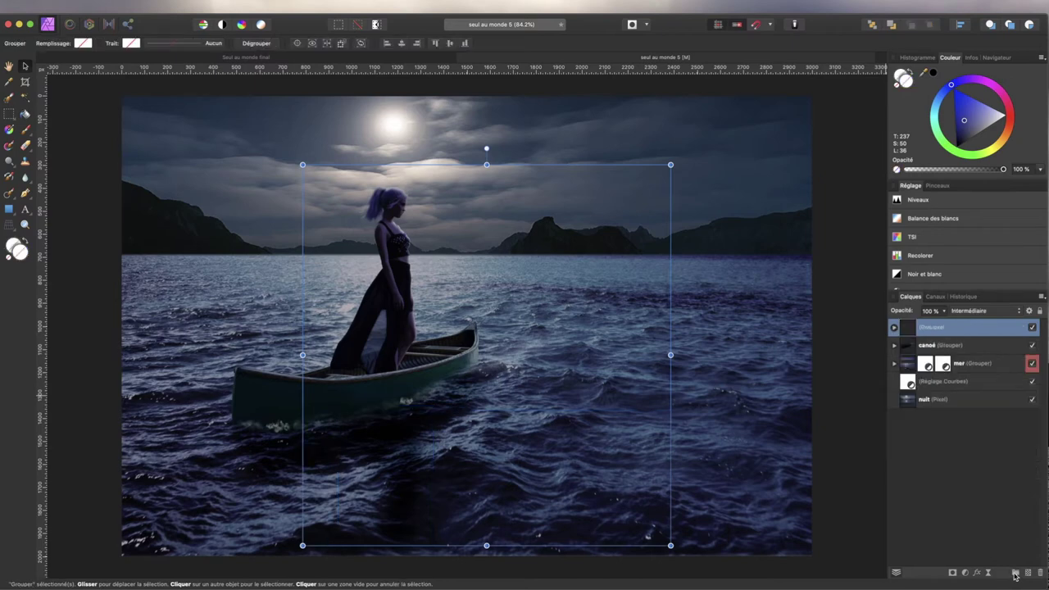
pyautogui.doubleClick(930, 329)
pyautogui.write('fr')
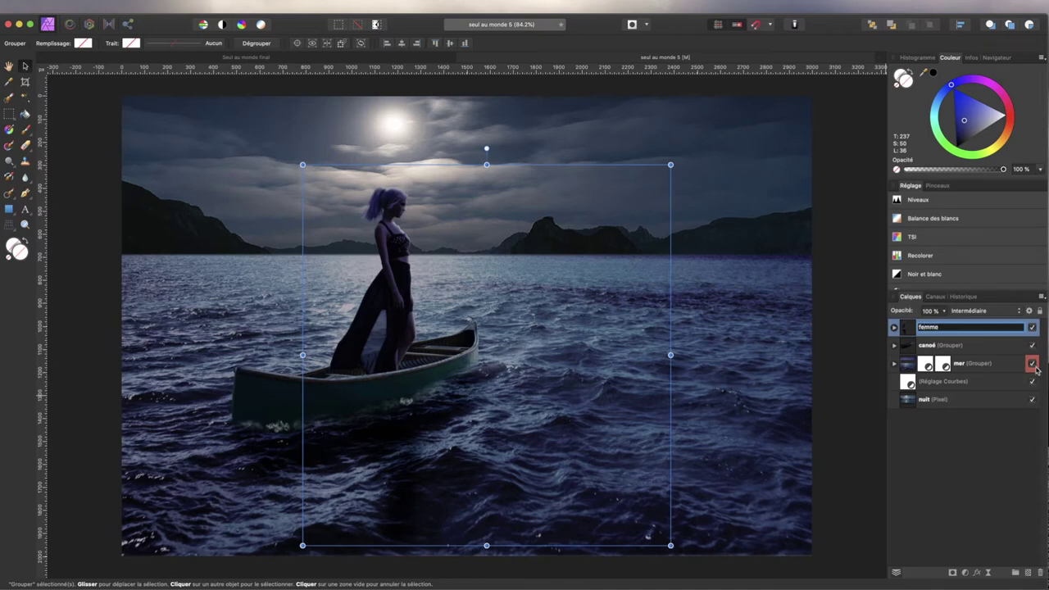
pyautogui.click(895, 327)
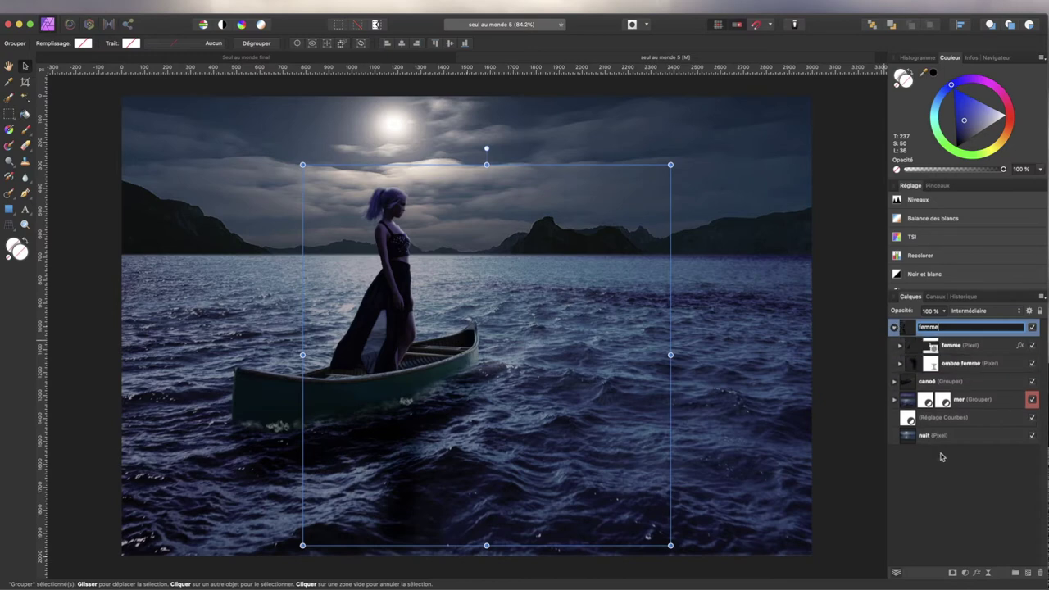
pyautogui.click(940, 456)
# Collapse the femme group in the Layers panel and pan the canvas view.
pyautogui.click(1010, 329)
pyautogui.rightClick(1009, 329)
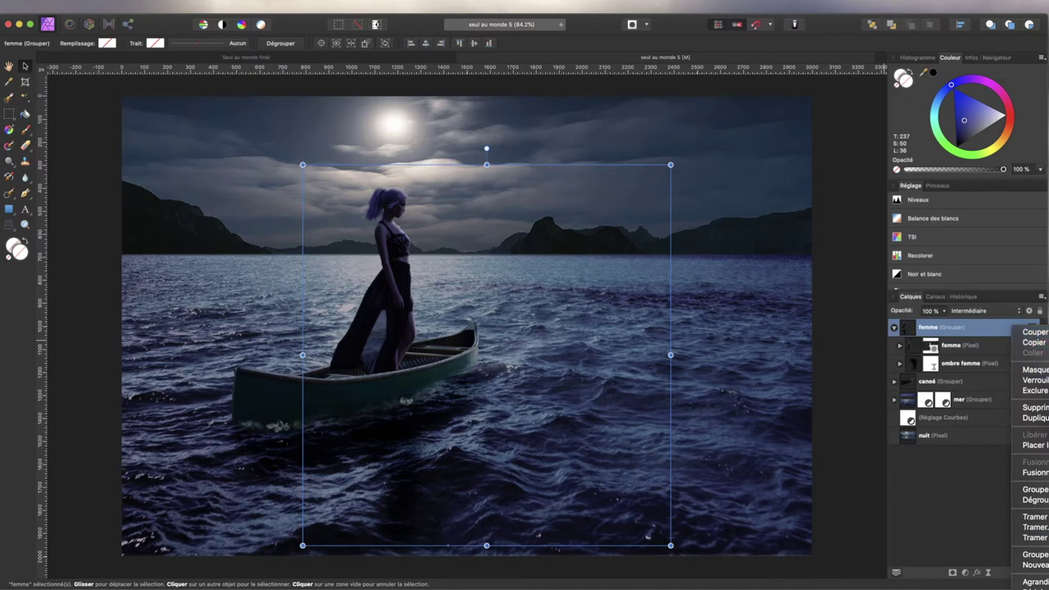
pyautogui.press('Escape')
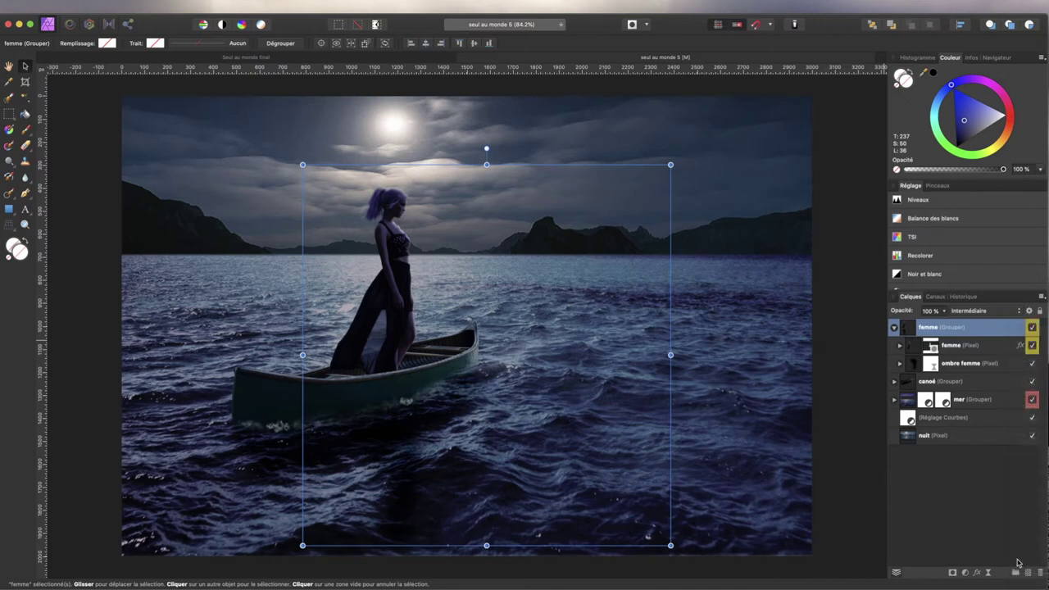
pyautogui.click(895, 327)
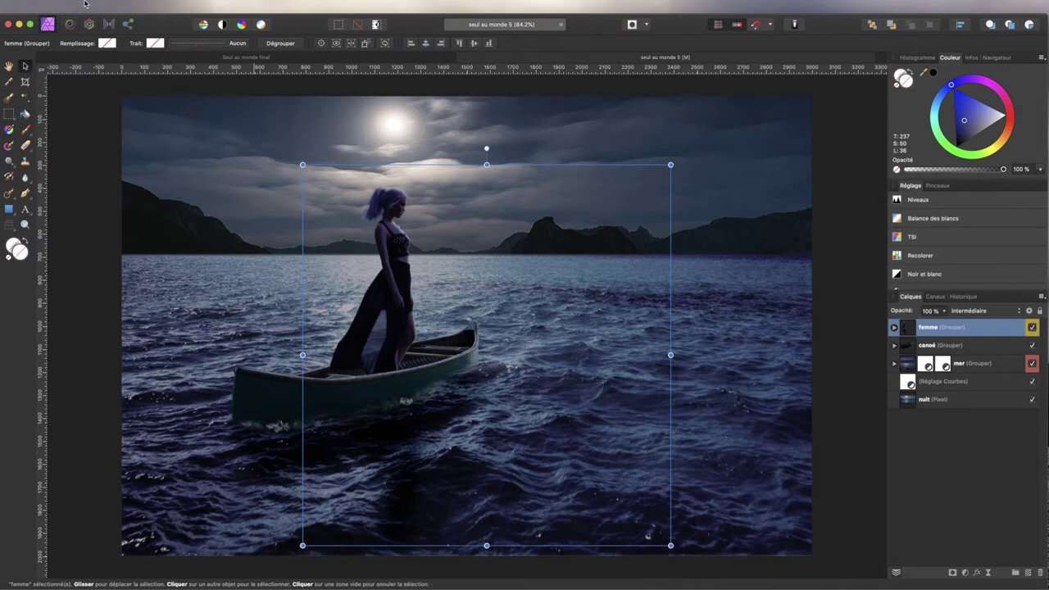
pyautogui.click(8, 65)
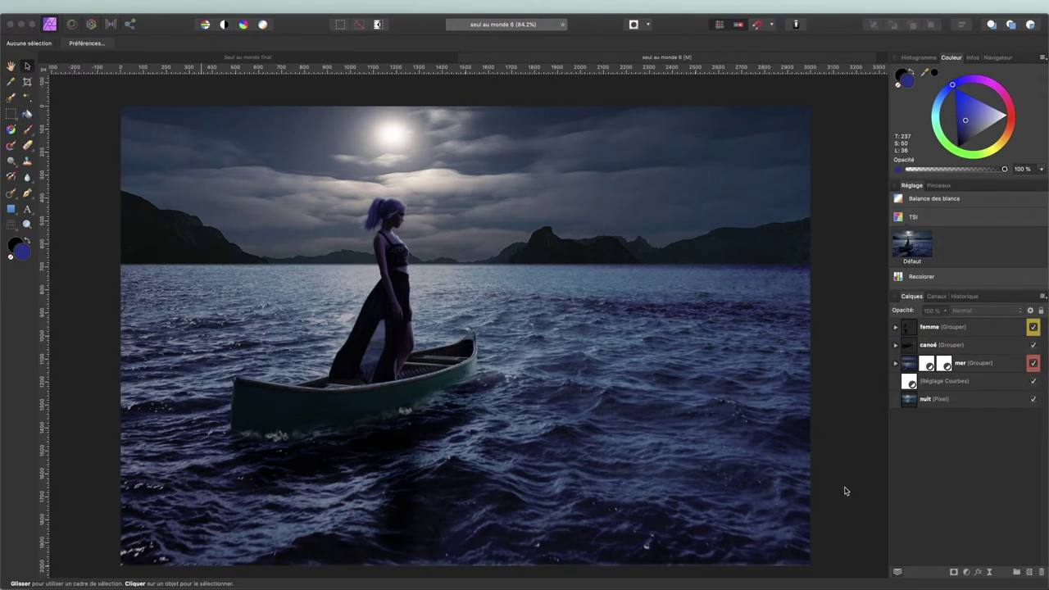
pyautogui.hscroll(1, 262, 157)
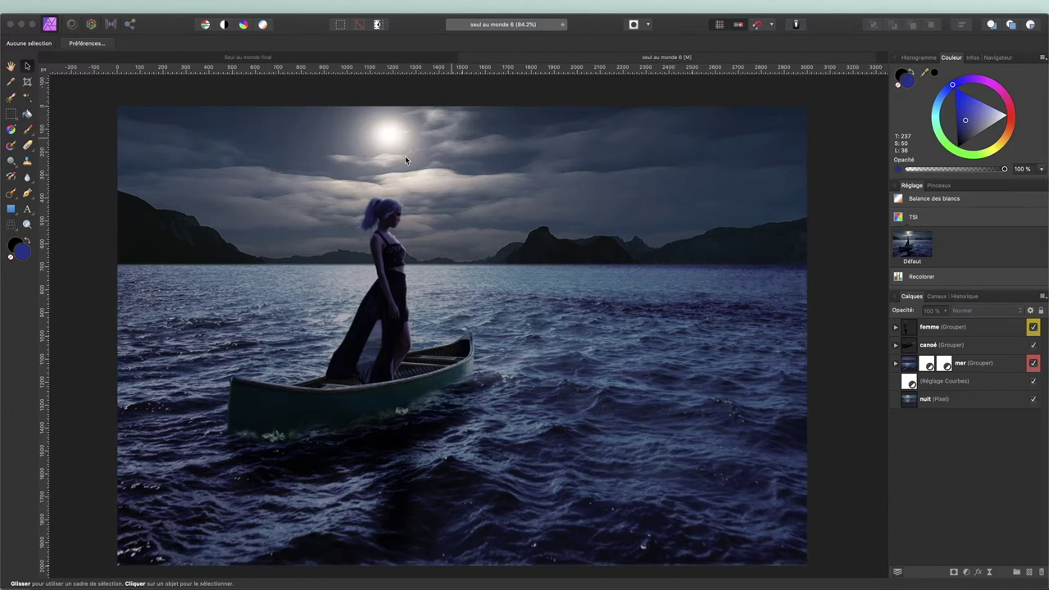
pyautogui.scroll(3, 394, 183)
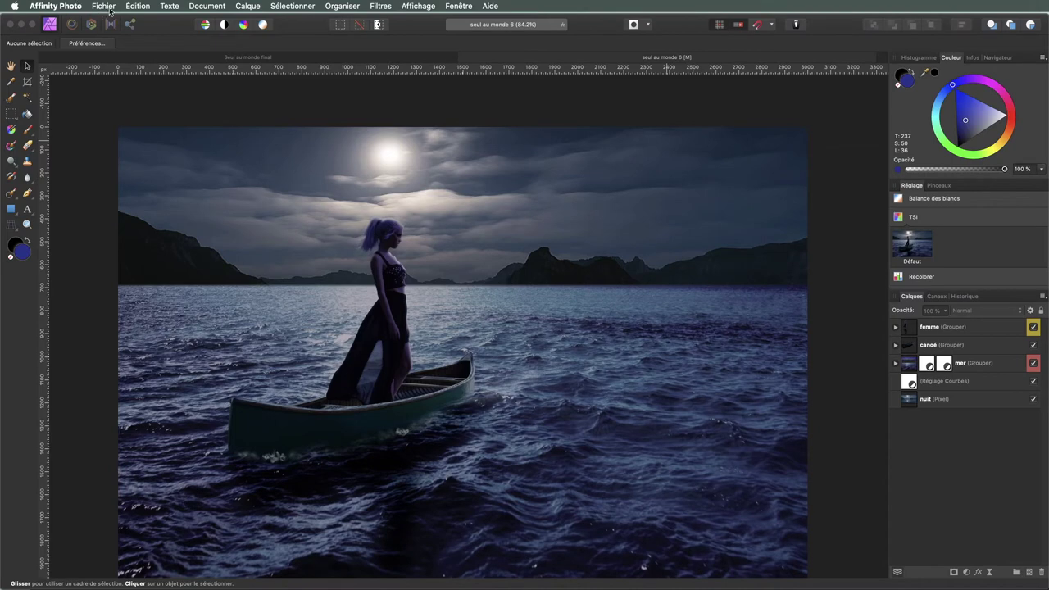
# Insert oiseaux 1.png and place the bird image over the sky left of the woman.
pyautogui.click(105, 6)
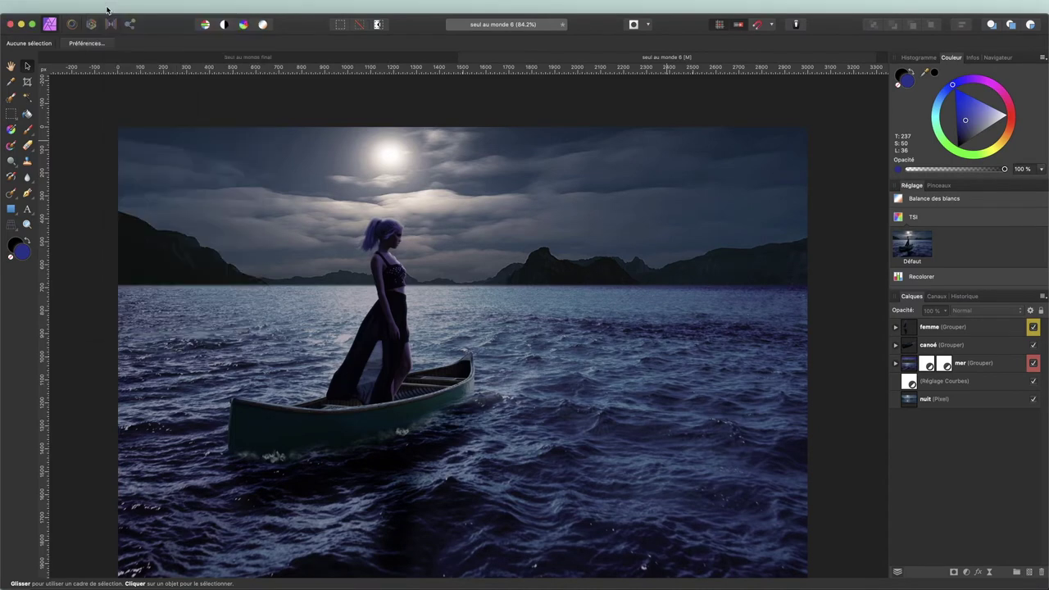
pyautogui.click(105, 7)
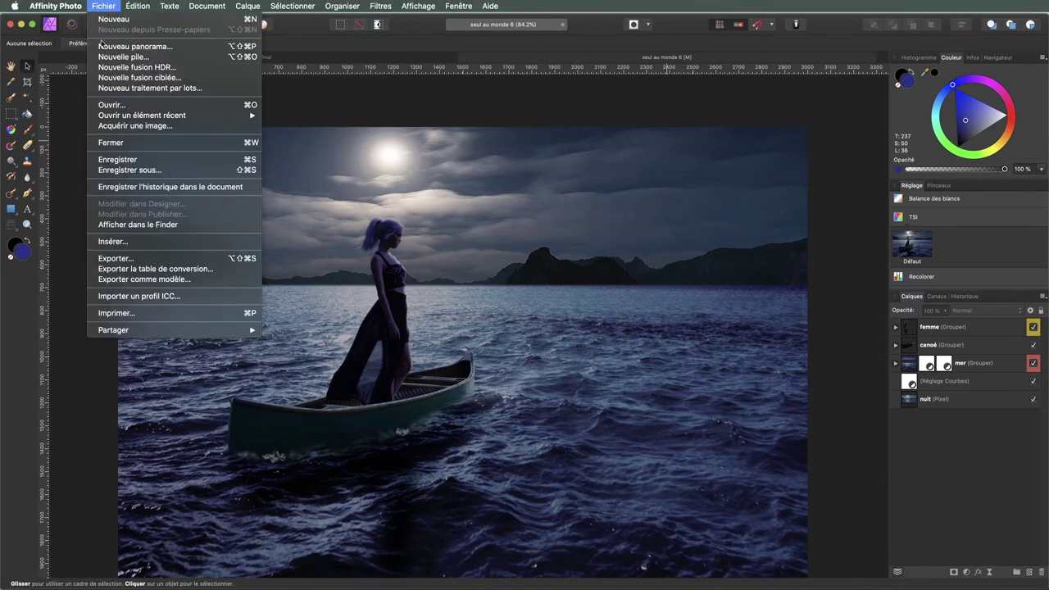
pyautogui.click(113, 242)
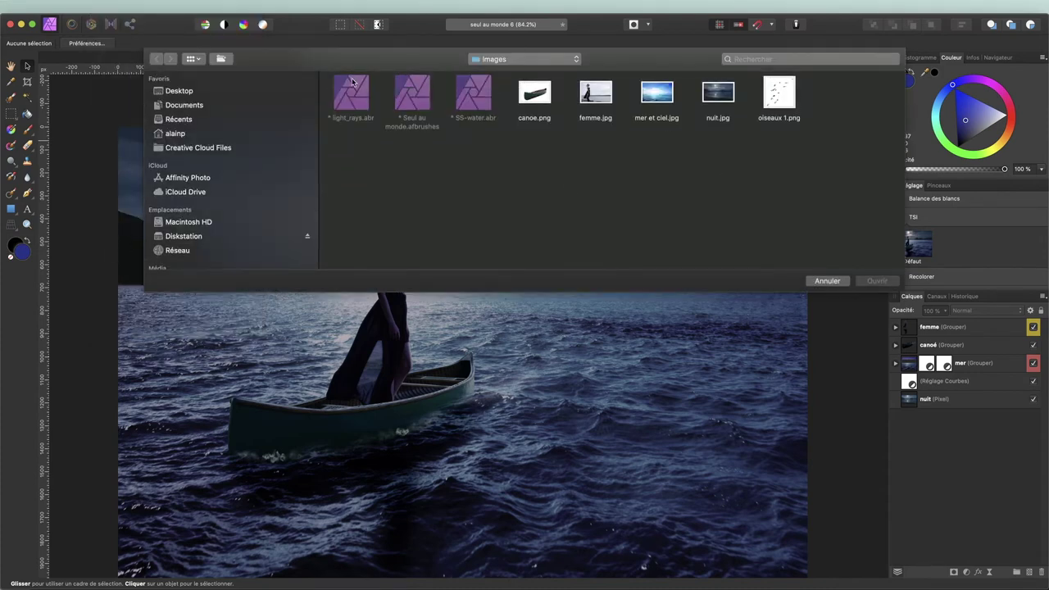
pyautogui.click(780, 94)
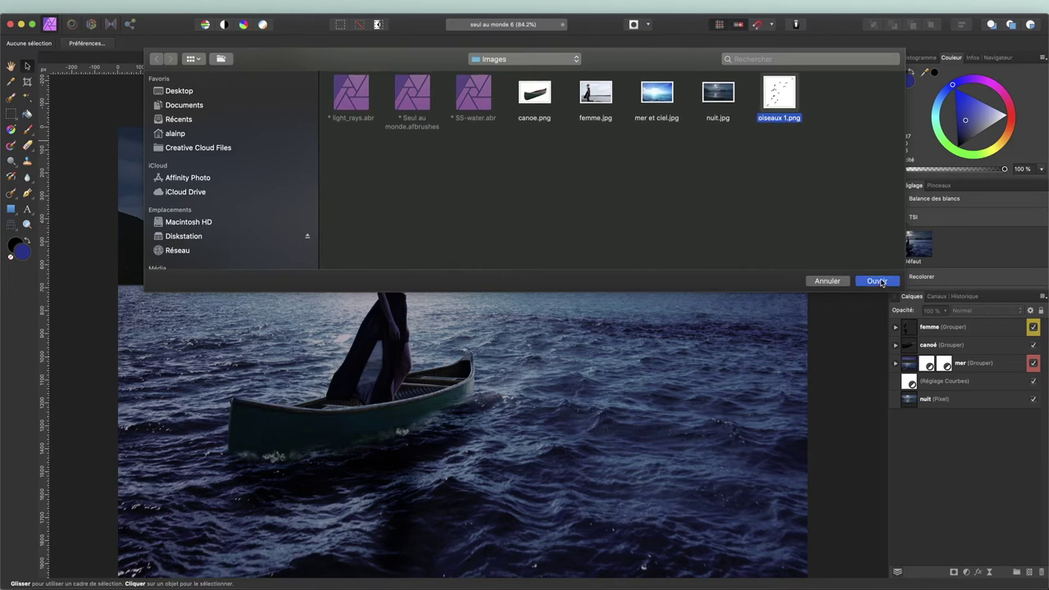
pyautogui.click(877, 281)
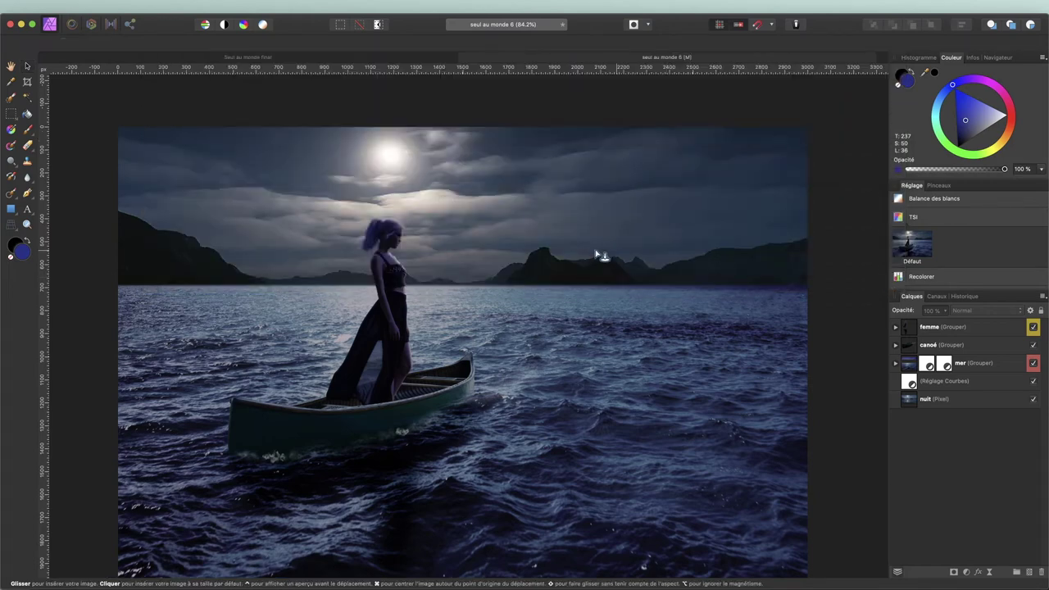
pyautogui.moveTo(193, 146); pyautogui.dragTo(449, 349)
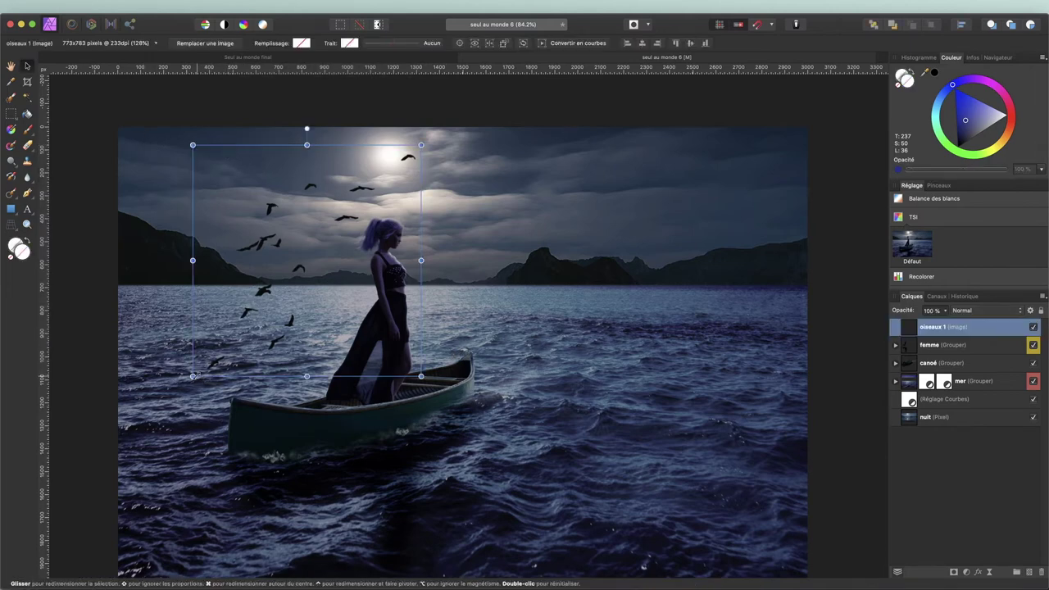
pyautogui.moveTo(193, 376)
pyautogui.mouseDown()
pyautogui.moveTo(194, 229)
pyautogui.moveTo(168, 229)
pyautogui.mouseUp()
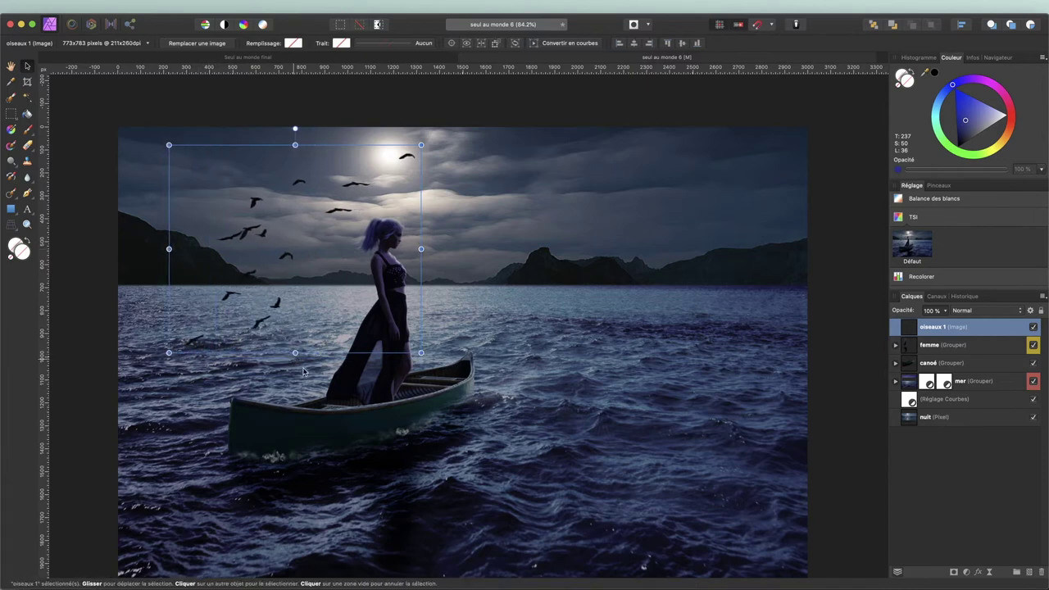
# Shrink the bird flock, rotate it about -21.5°, and shift it left into the upper-left sky.
pyautogui.moveTo(296, 353)
pyautogui.mouseDown()
pyautogui.moveTo(287, 295)
pyautogui.moveTo(295, 341)
pyautogui.mouseUp()
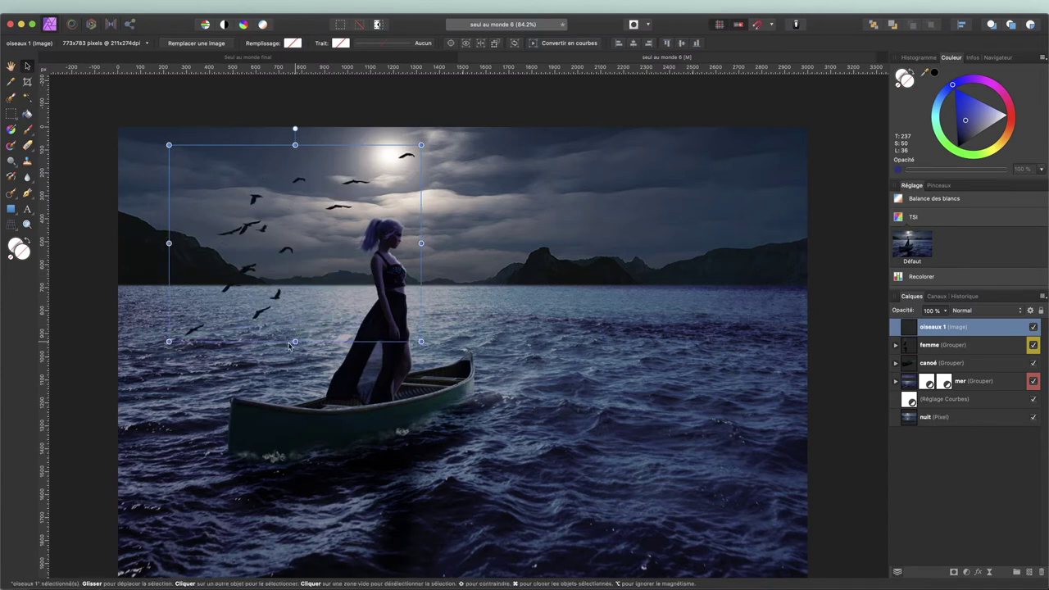
pyautogui.moveTo(168, 341)
pyautogui.mouseDown()
pyautogui.moveTo(217, 279)
pyautogui.moveTo(217, 215)
pyautogui.mouseUp()
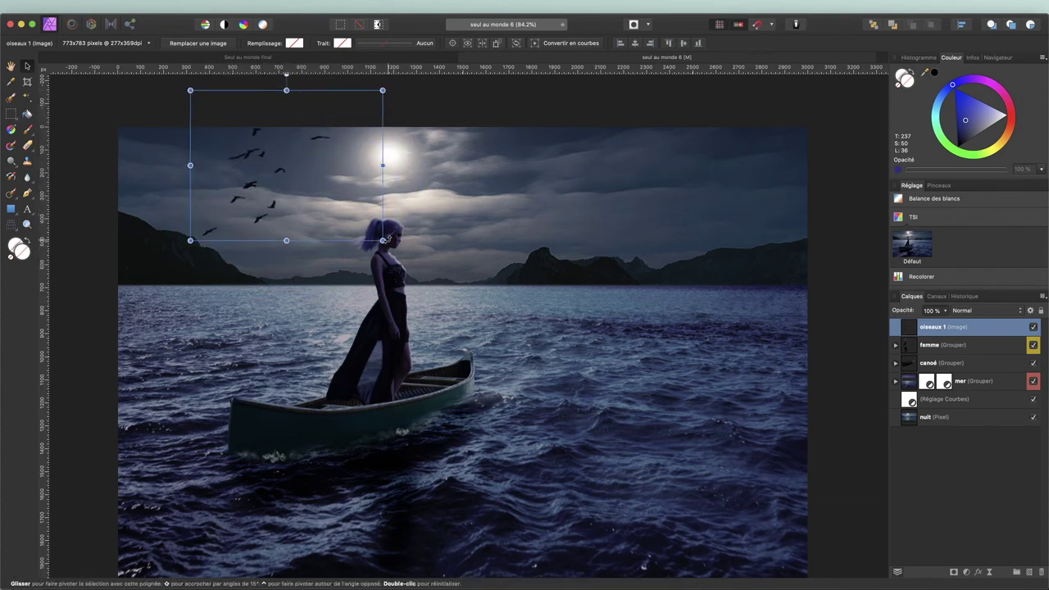
pyautogui.moveTo(387, 240)
pyautogui.mouseDown()
pyautogui.moveTo(350, 272)
pyautogui.moveTo(330, 263)
pyautogui.mouseUp()
pyautogui.moveTo(293, 197); pyautogui.dragTo(236, 210)
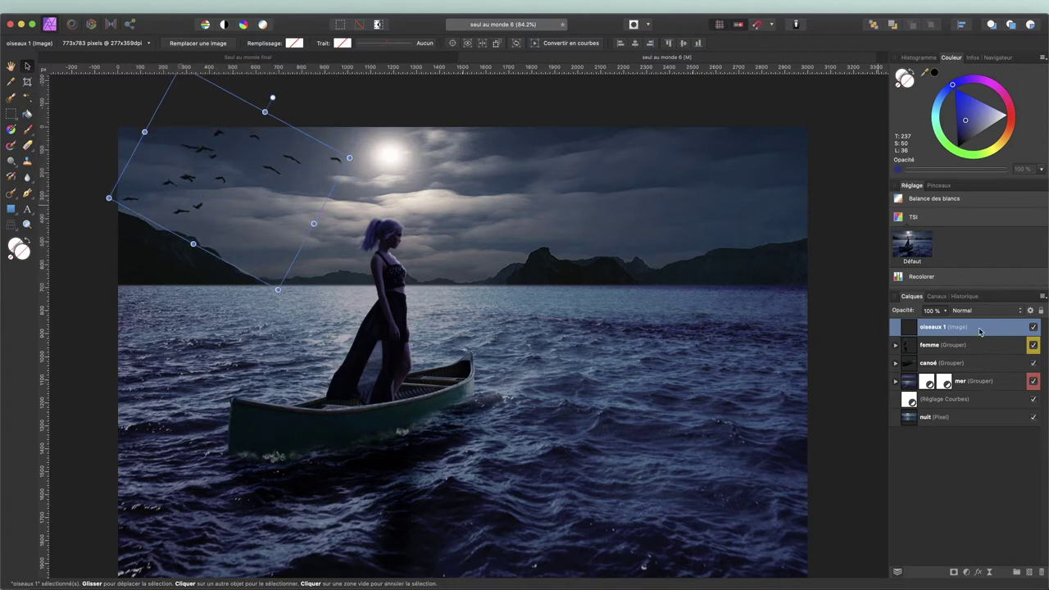
# Rasterize the oiseaux 1 layer and duplicate it.
pyautogui.rightClick(951, 329)
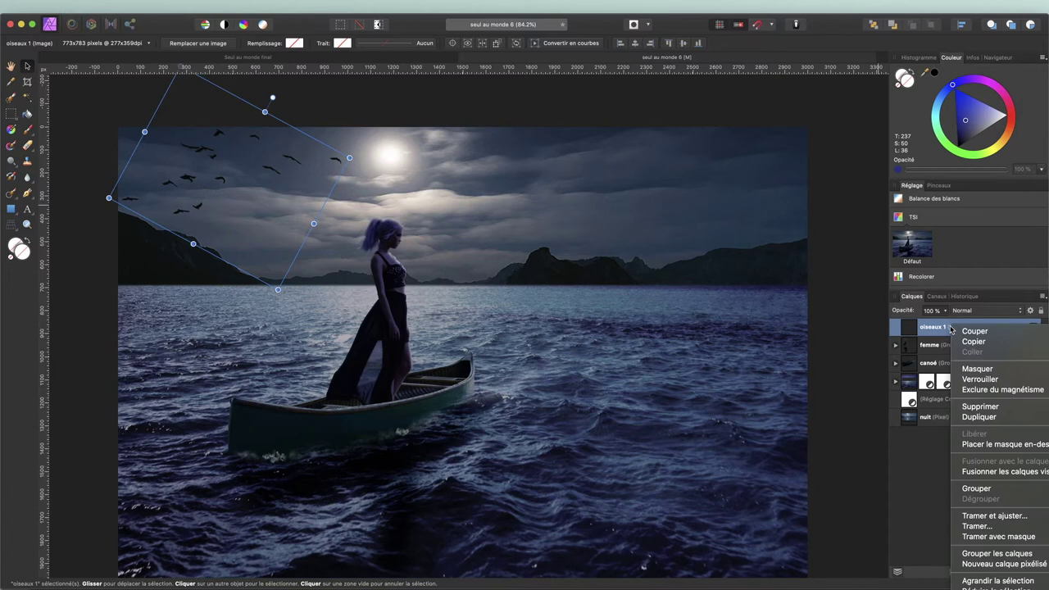
pyautogui.click(975, 526)
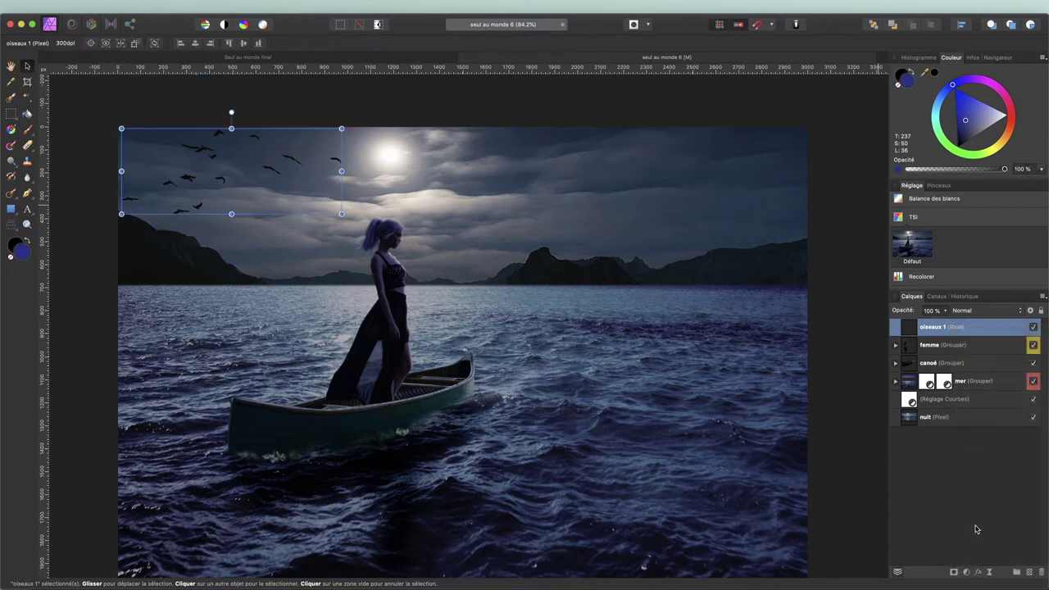
pyautogui.rightClick(988, 331)
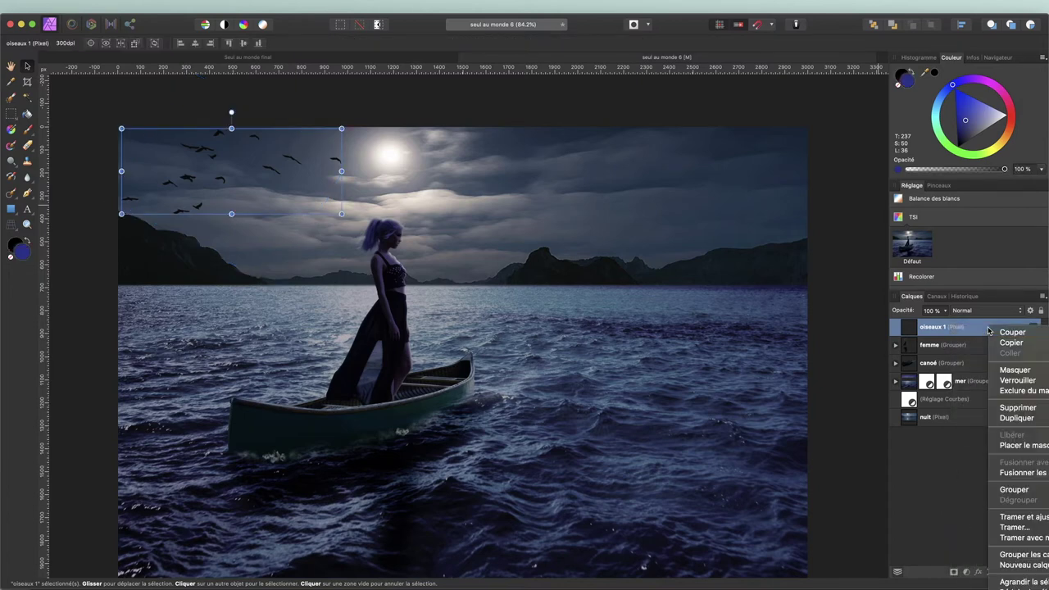
pyautogui.click(1009, 419)
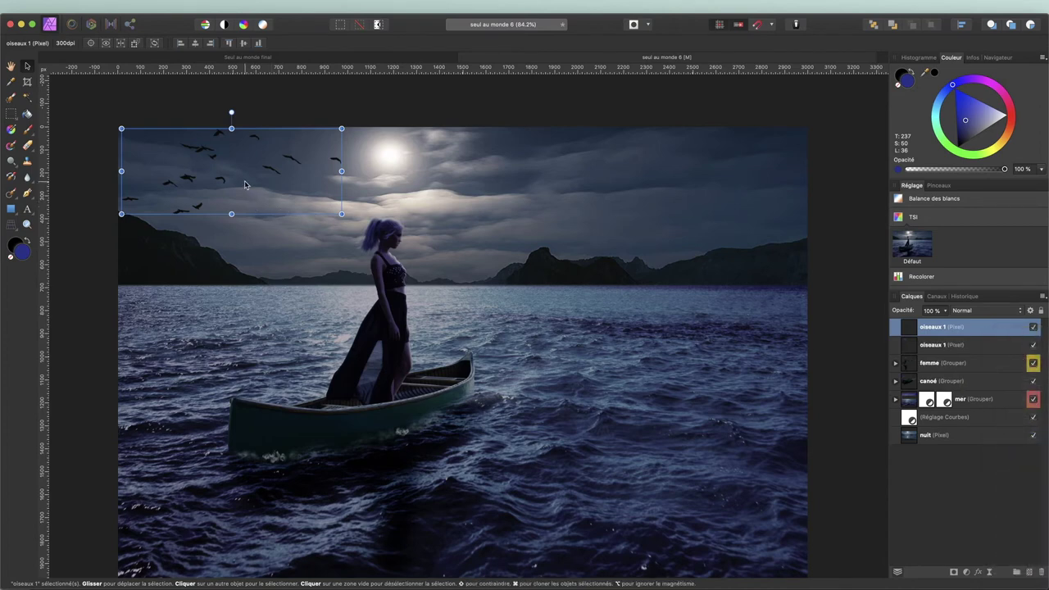
# Move the copied flock right of the moon, flip it horizontally, and resize it.
pyautogui.moveTo(244, 184); pyautogui.dragTo(665, 200)
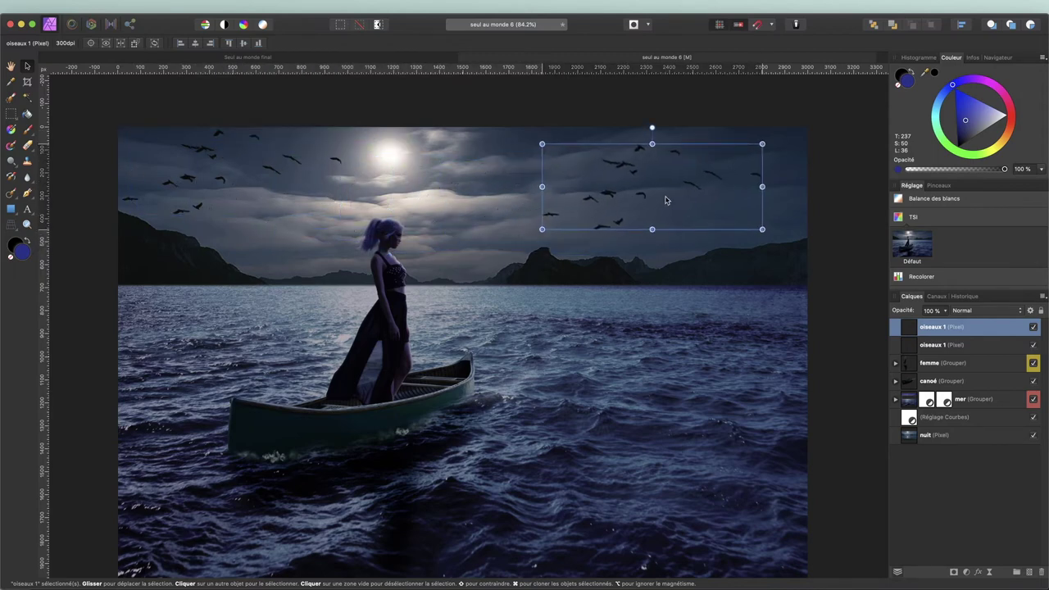
pyautogui.moveTo(665, 200); pyautogui.dragTo(562, 198)
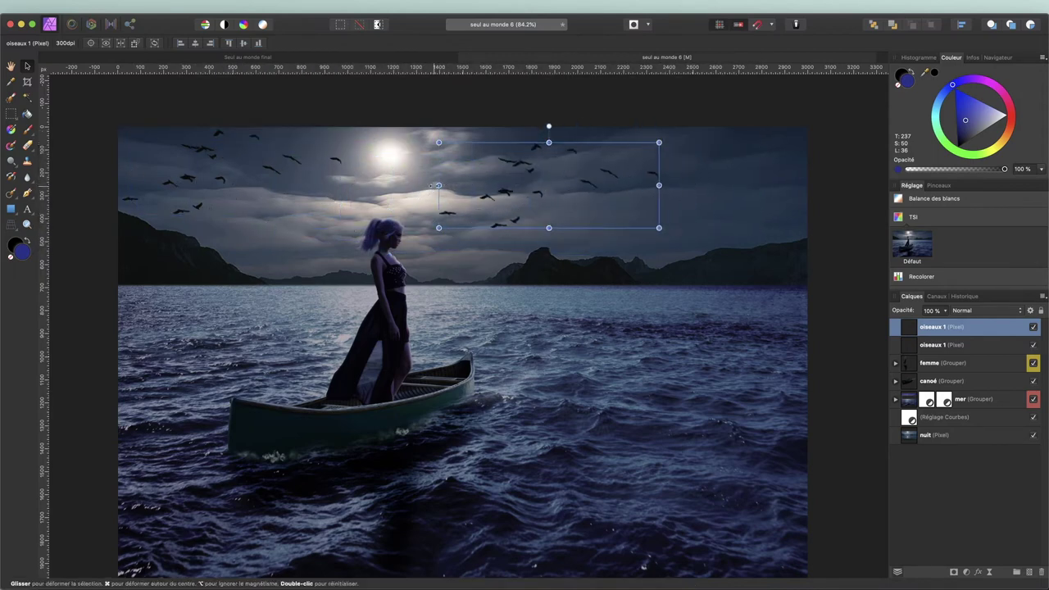
pyautogui.moveTo(437, 185); pyautogui.dragTo(783, 199)
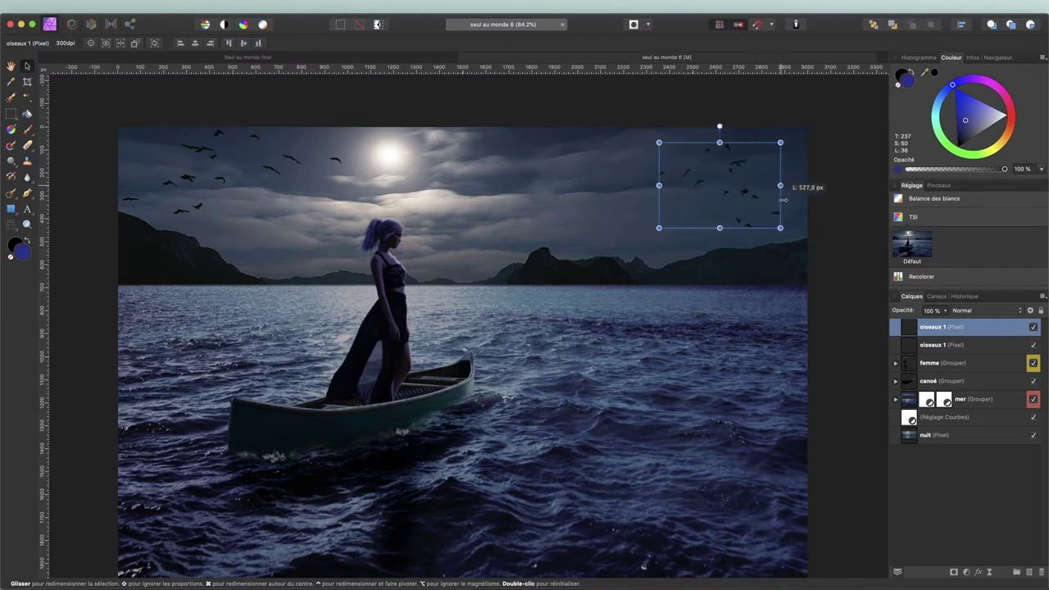
pyautogui.moveTo(783, 199); pyautogui.dragTo(800, 199)
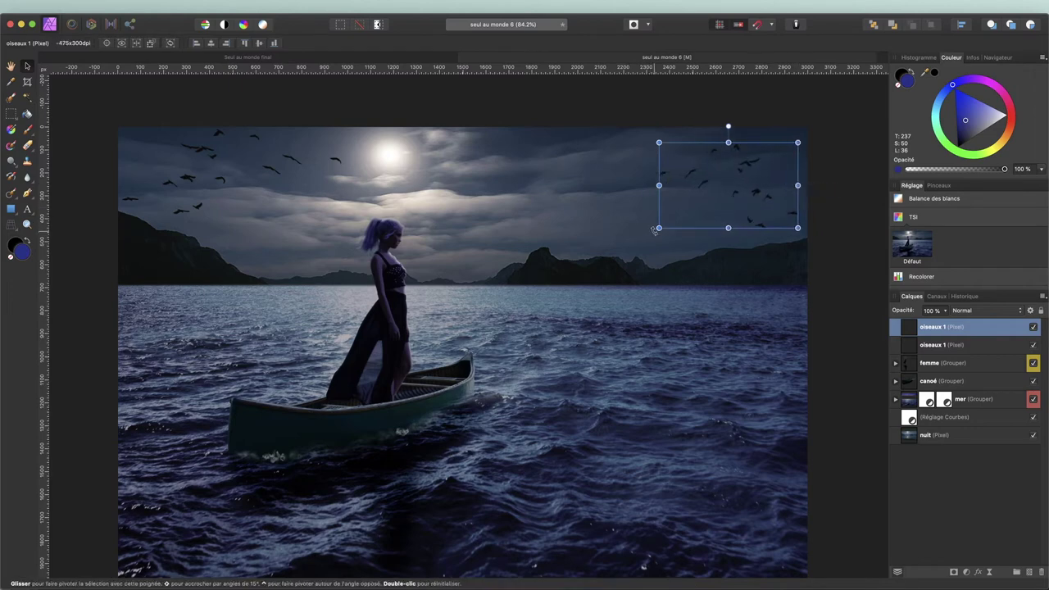
pyautogui.moveTo(658, 228)
pyautogui.mouseDown()
pyautogui.moveTo(591, 268)
pyautogui.moveTo(637, 241)
pyautogui.mouseUp()
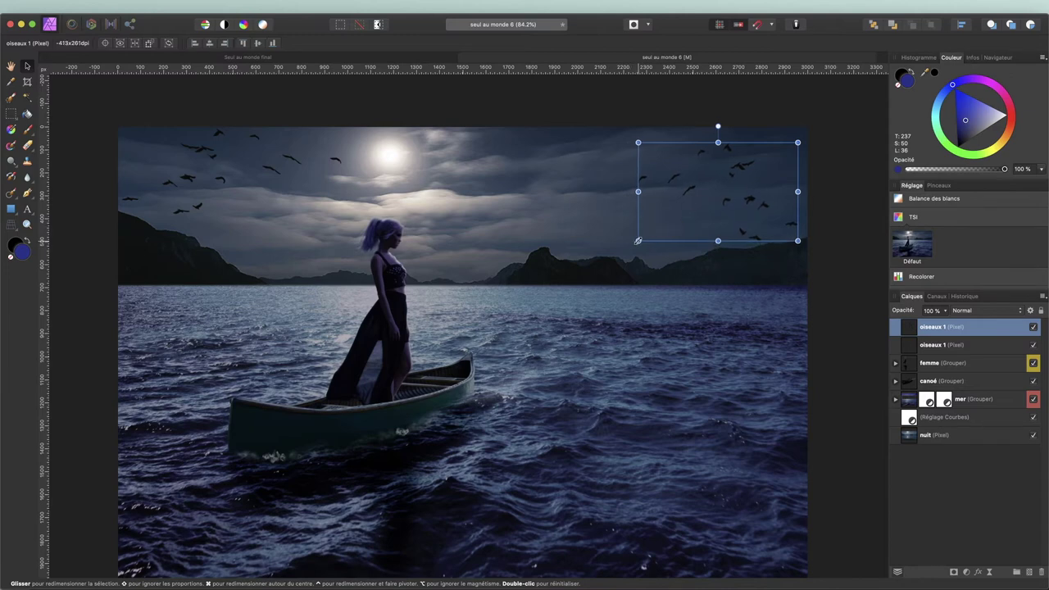
pyautogui.moveTo(691, 204)
pyautogui.mouseDown()
pyautogui.moveTo(699, 197)
pyautogui.moveTo(551, 189)
pyautogui.mouseUp()
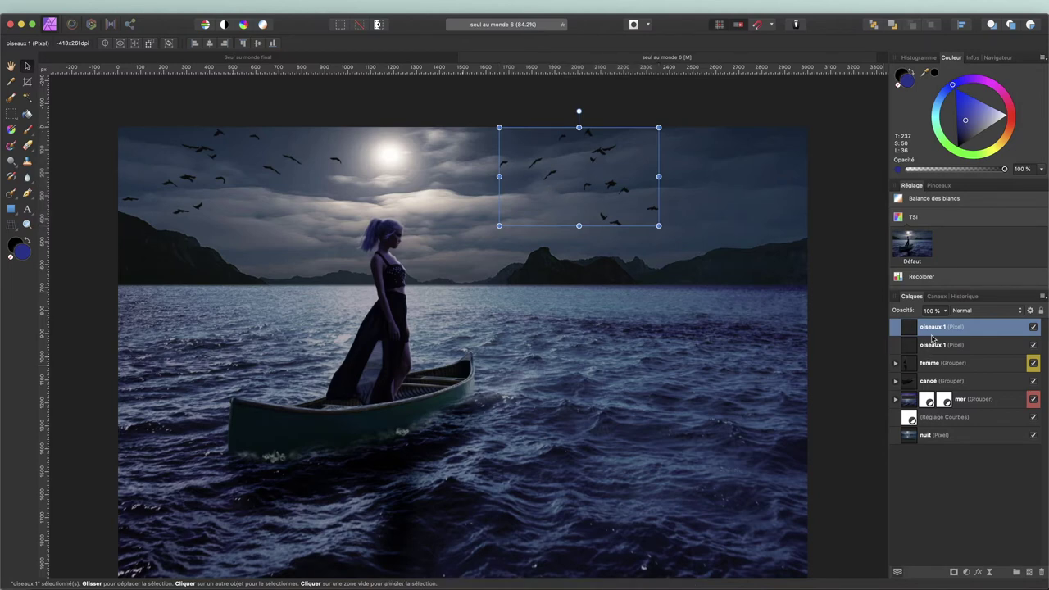
pyautogui.click(29, 147)
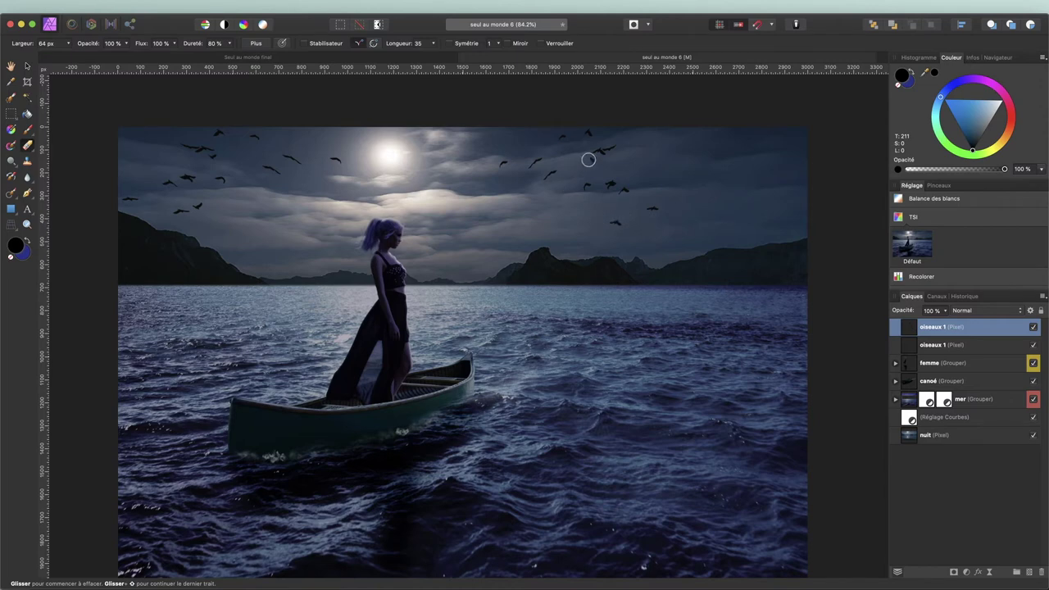
# Erase a stray bird from the copied flock right of the moon.
pyautogui.click(591, 160)
pyautogui.scroll(-1, 655, 213)
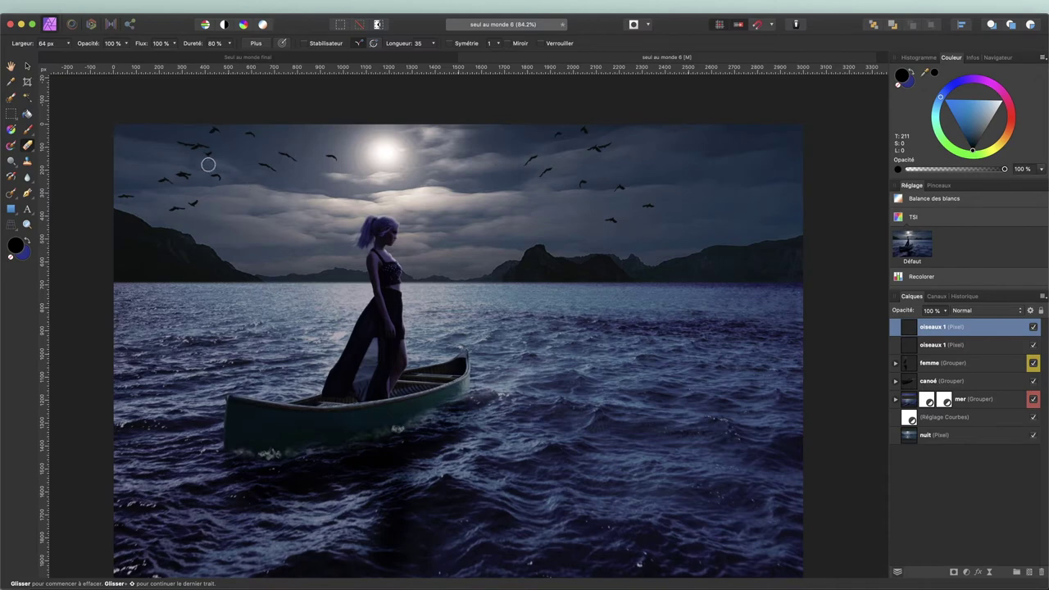
pyautogui.click(27, 66)
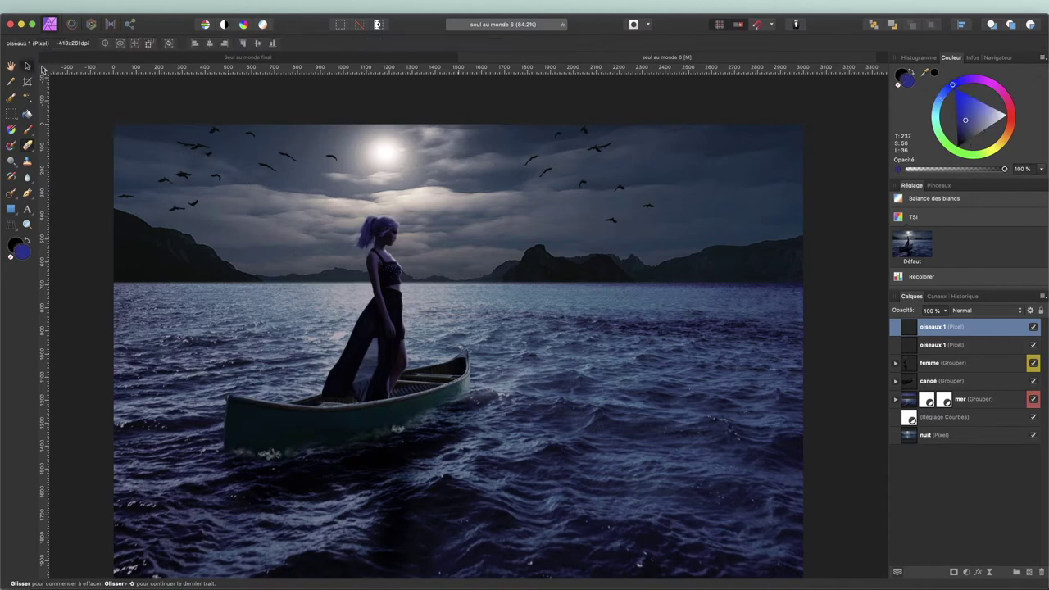
# Nudge the copied flock slightly lower and rename the right-hand flock layer to oiseaux 1D.
pyautogui.moveTo(553, 188); pyautogui.dragTo(551, 203)
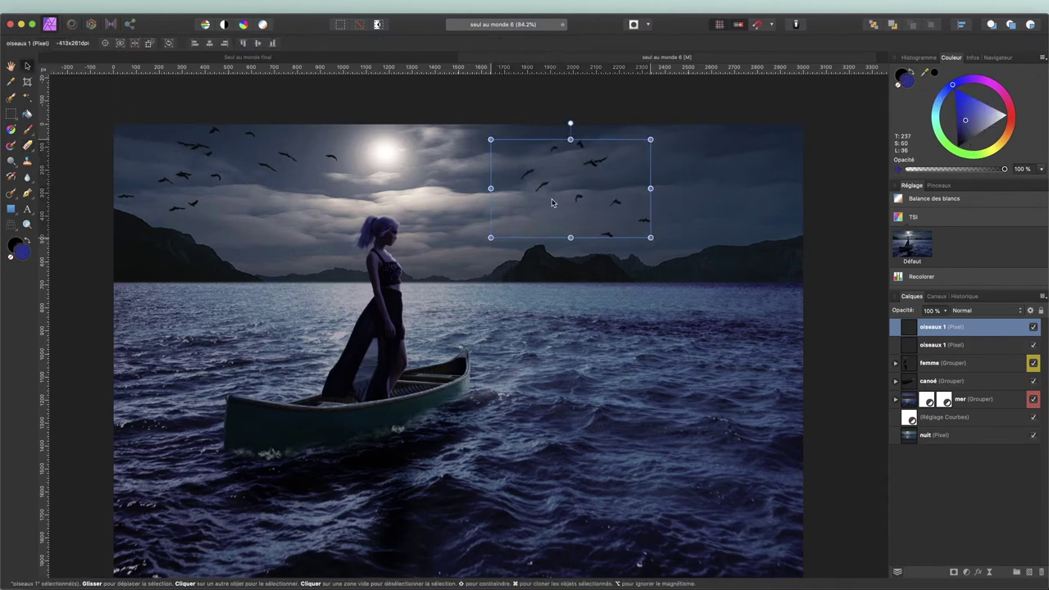
pyautogui.click(960, 480)
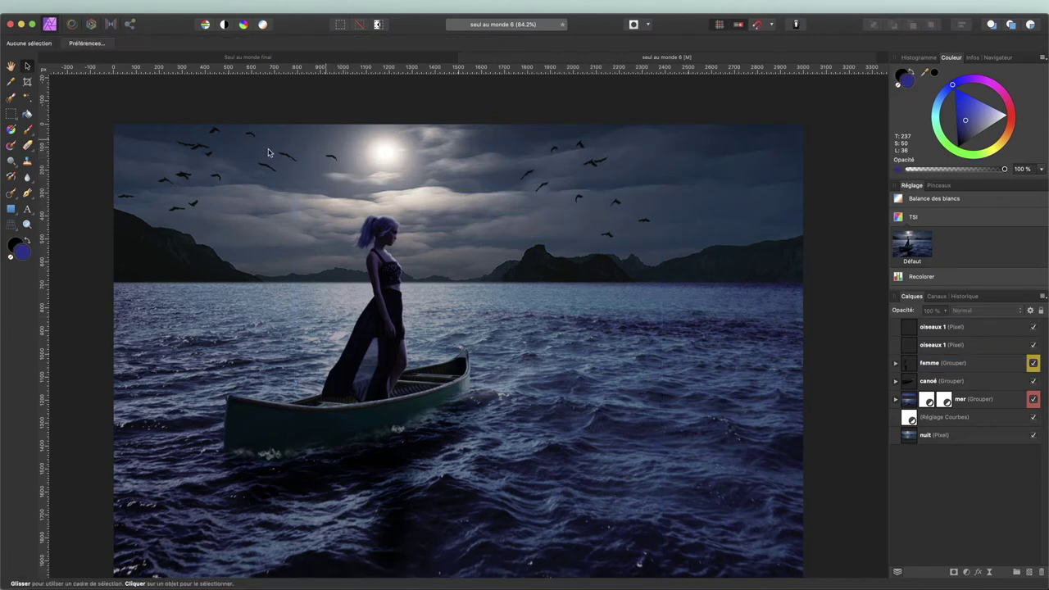
pyautogui.click(972, 331)
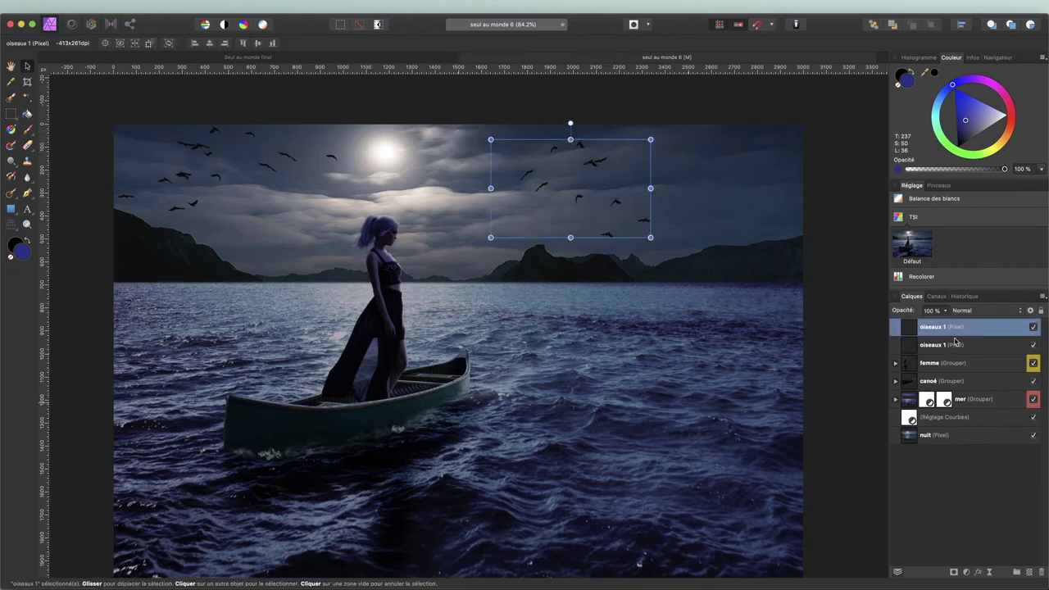
pyautogui.doubleClick(944, 328)
pyautogui.click(946, 327)
pyautogui.write('D')
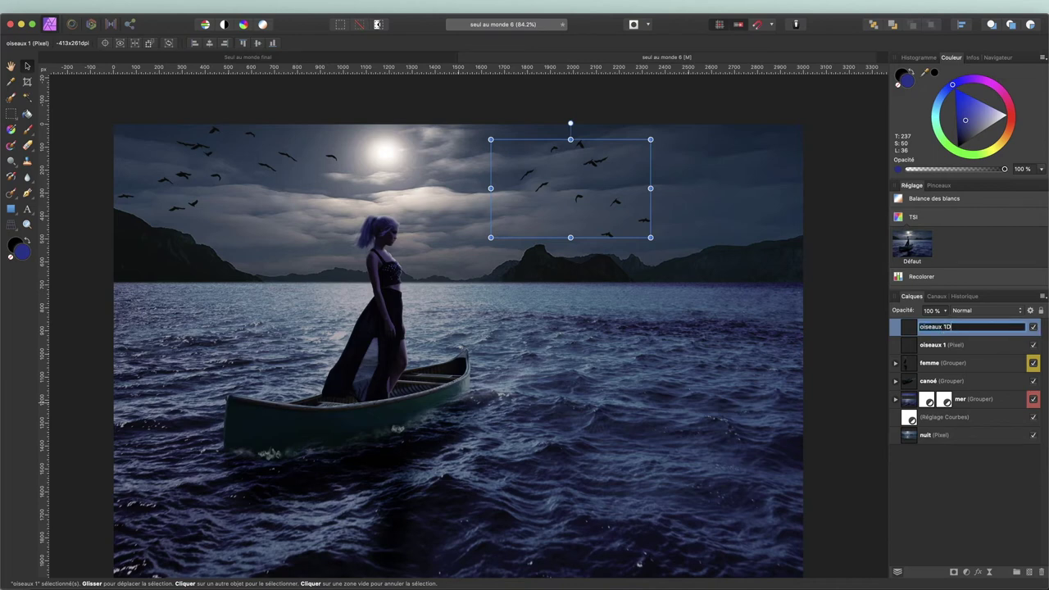
pyautogui.click(999, 549)
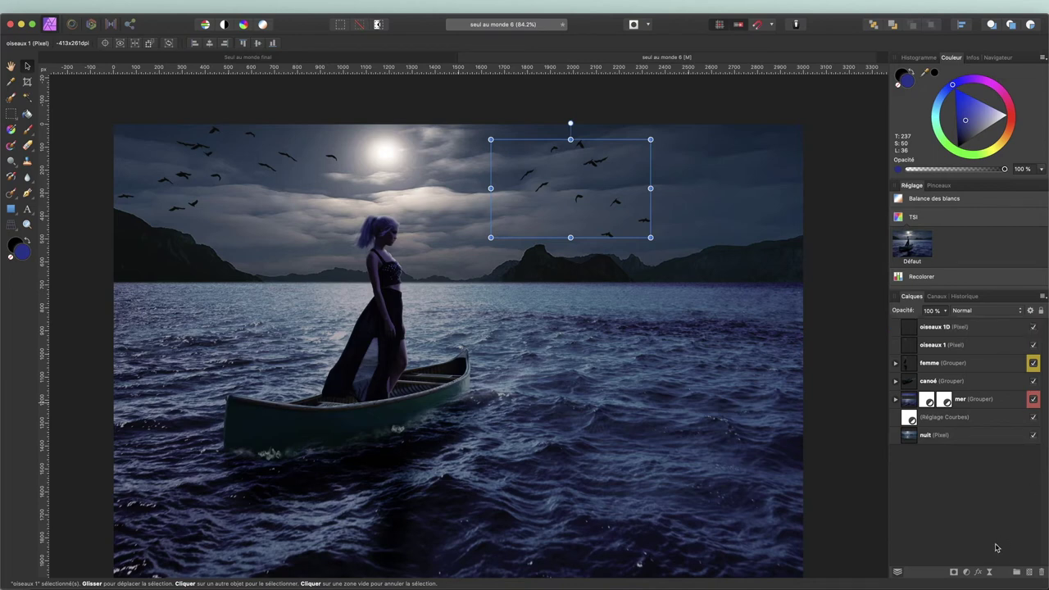
# Duplicate the oiseaux 1D layer and select the lower copy.
pyautogui.click(948, 329)
pyautogui.rightClick(948, 329)
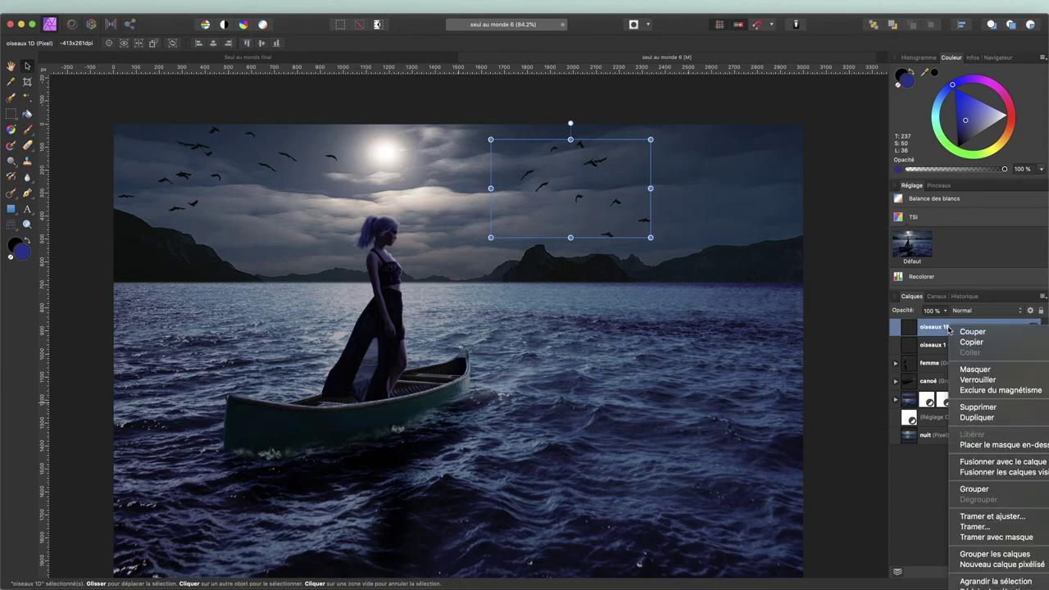
pyautogui.click(975, 420)
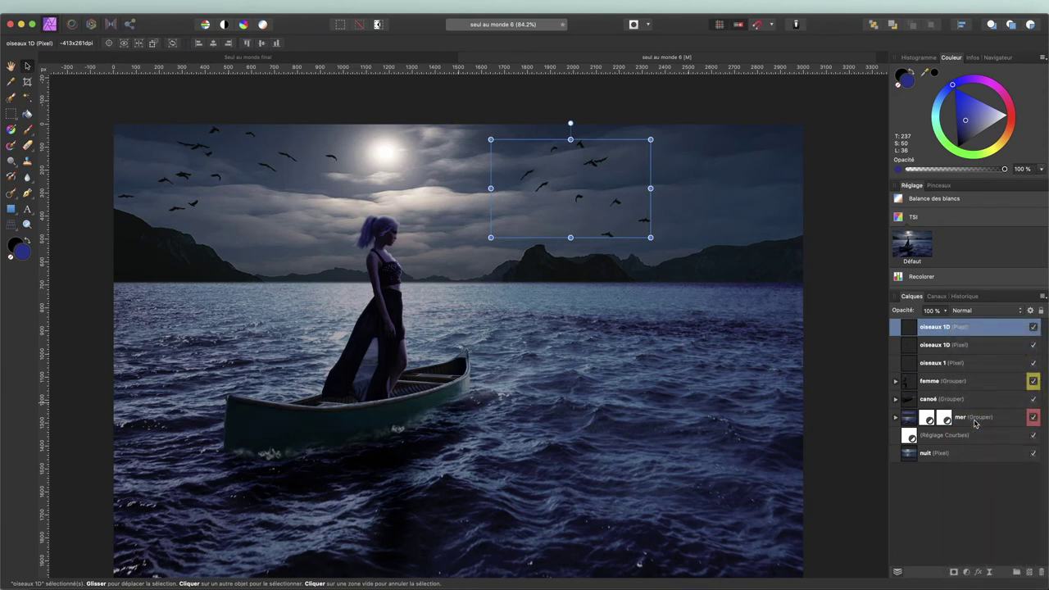
pyautogui.click(955, 347)
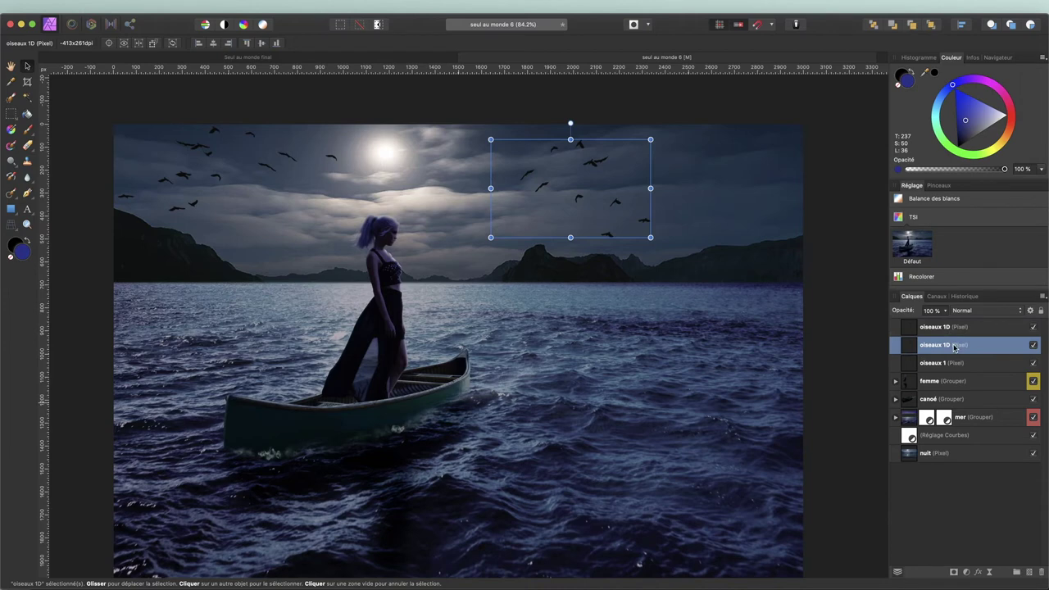
pyautogui.scroll(2, 958, 260)
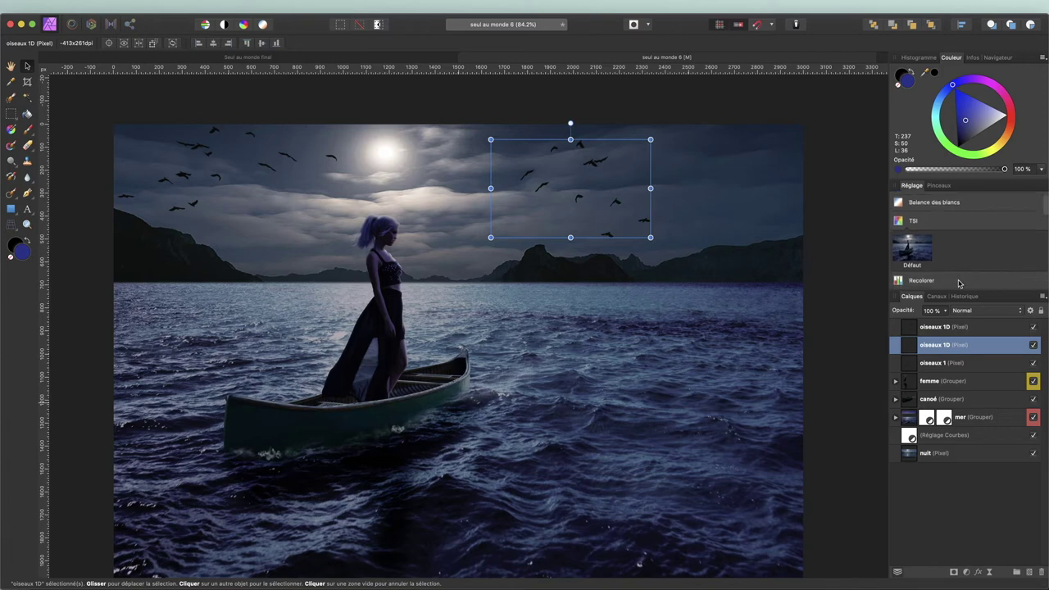
pyautogui.click(913, 224)
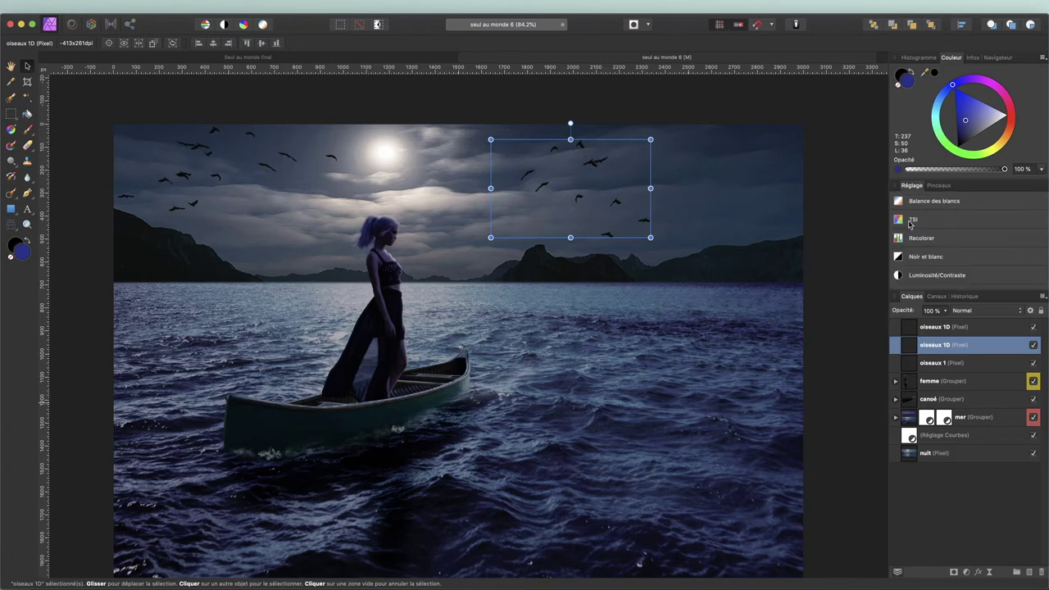
# Nest an HSL adjustment in the lower oiseaux 1D copy, with a raised luminosity shift.
pyautogui.click(913, 225)
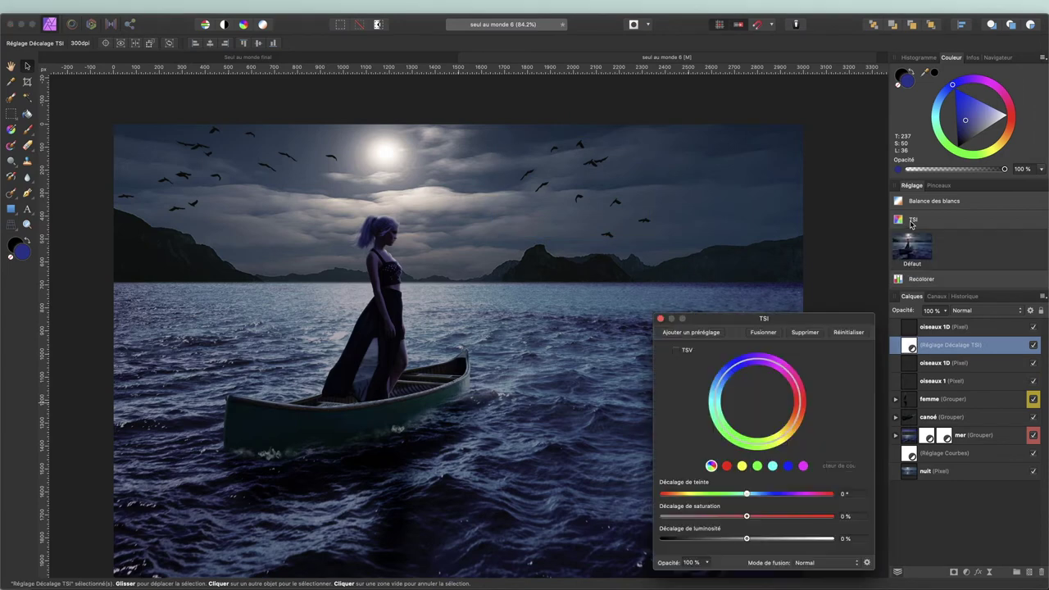
pyautogui.moveTo(803, 321); pyautogui.dragTo(792, 259)
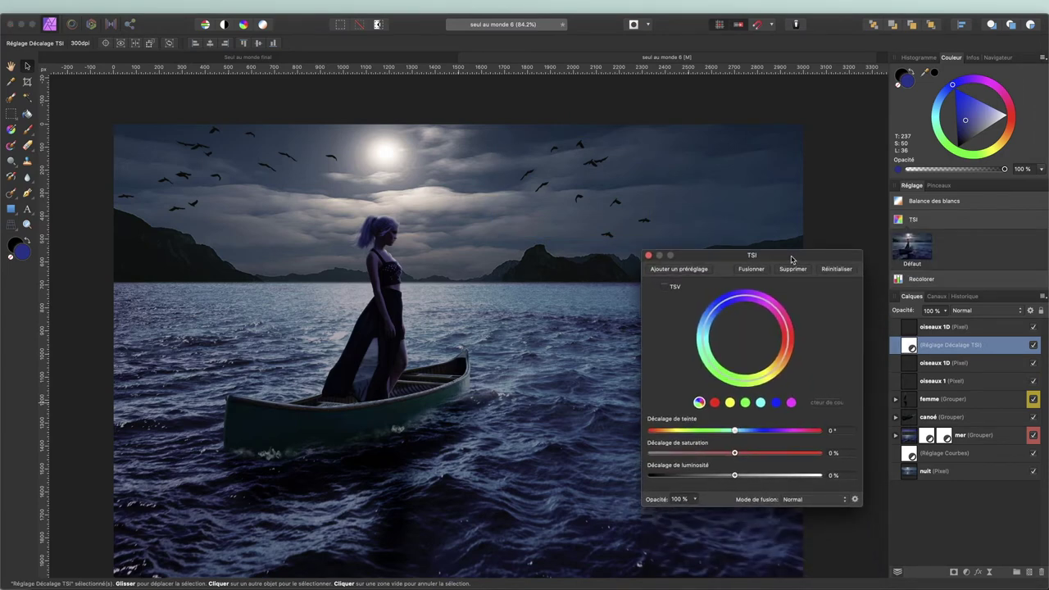
pyautogui.moveTo(734, 476); pyautogui.dragTo(778, 478)
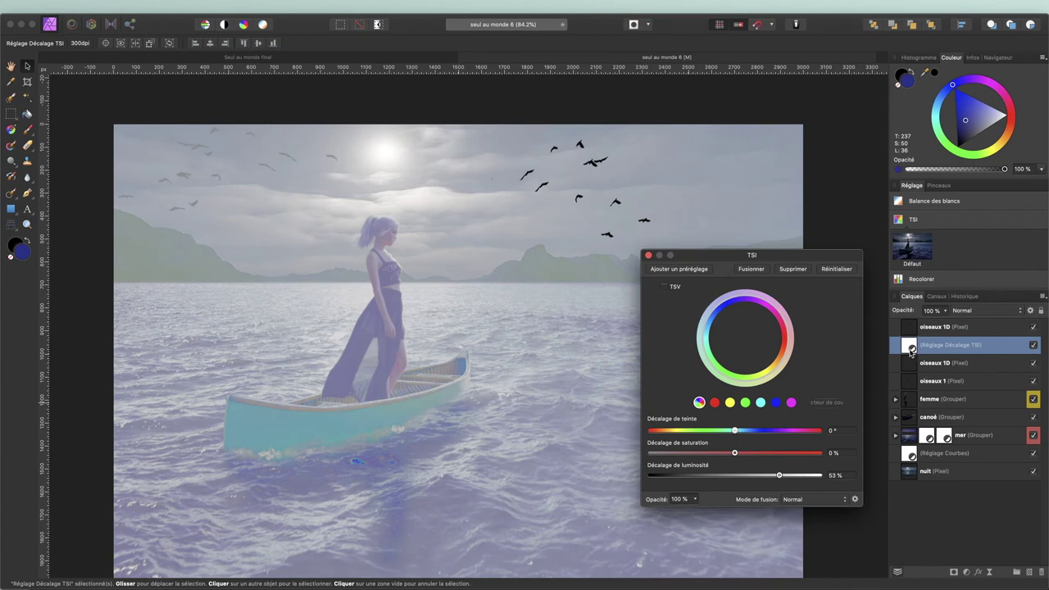
pyautogui.moveTo(911, 345); pyautogui.dragTo(919, 365)
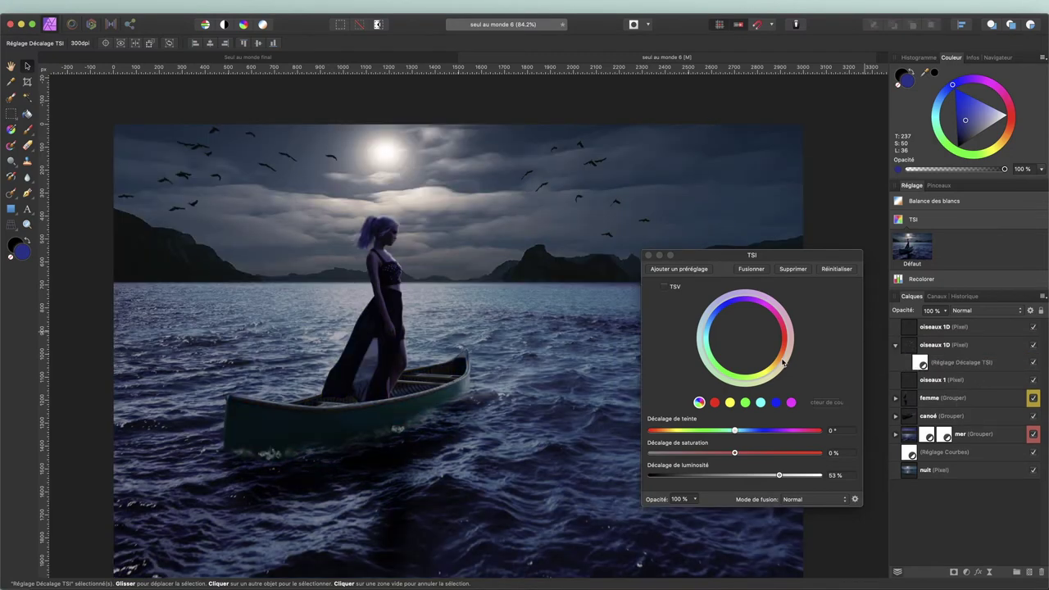
pyautogui.moveTo(779, 478); pyautogui.dragTo(784, 476)
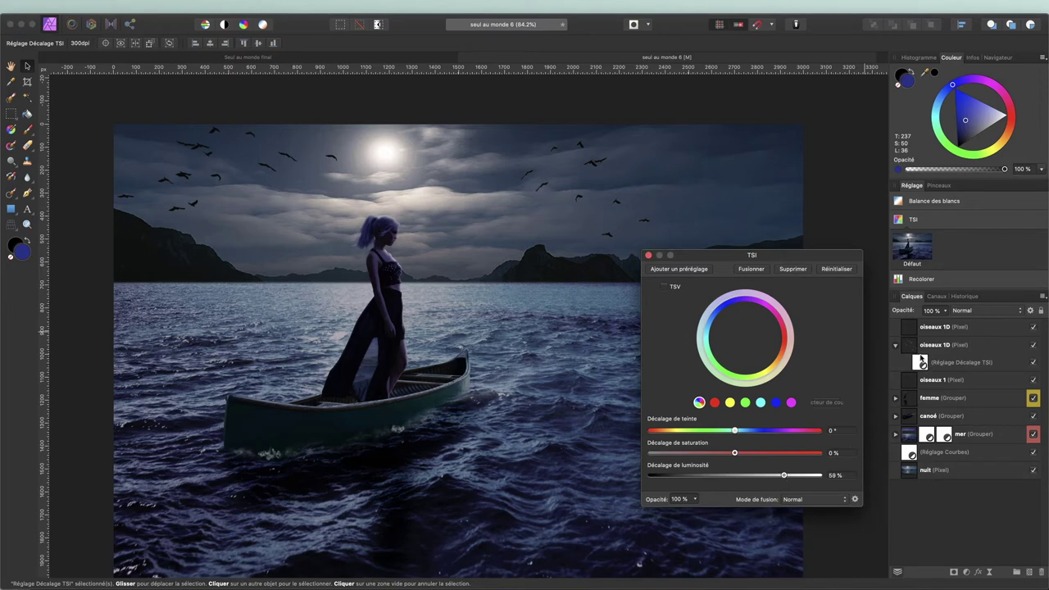
pyautogui.click(924, 345)
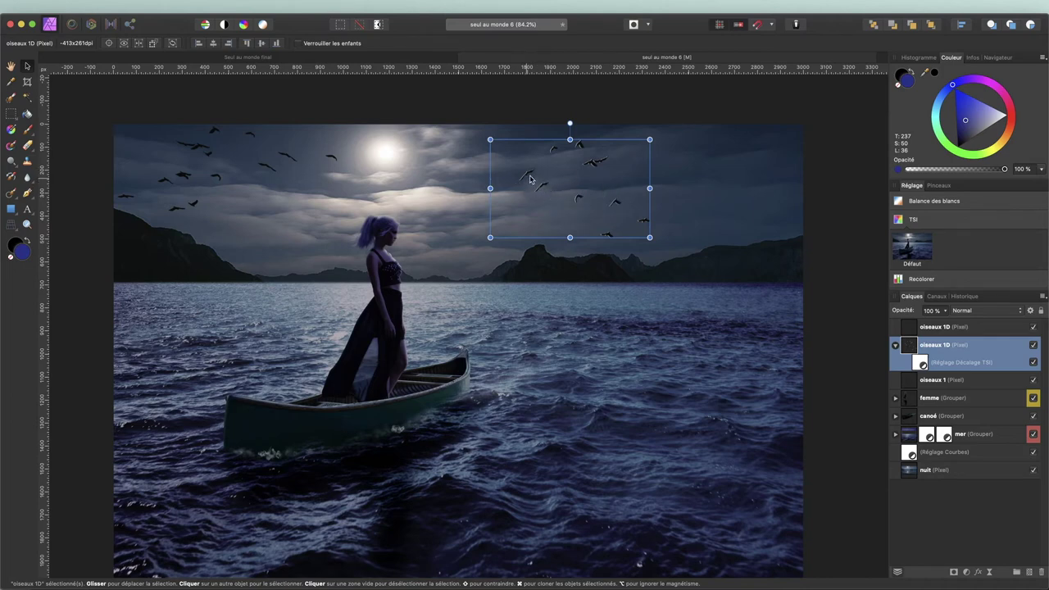
# Toggle the top oiseaux 1D layer to compare, then rename the left-hand flock layer to oiseaux 1G.
pyautogui.click(1033, 327)
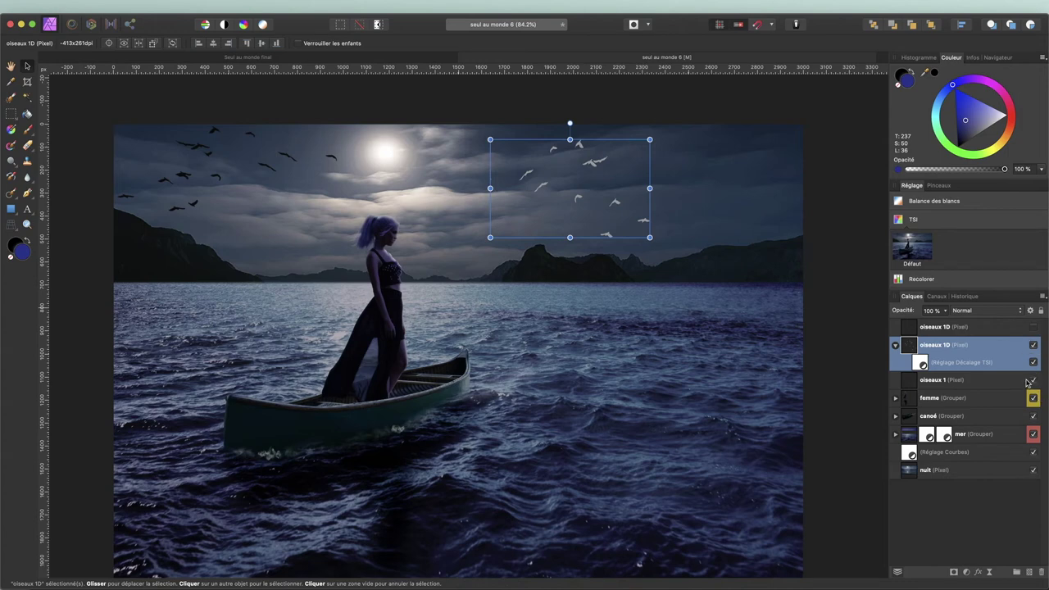
pyautogui.click(1033, 328)
pyautogui.click(973, 381)
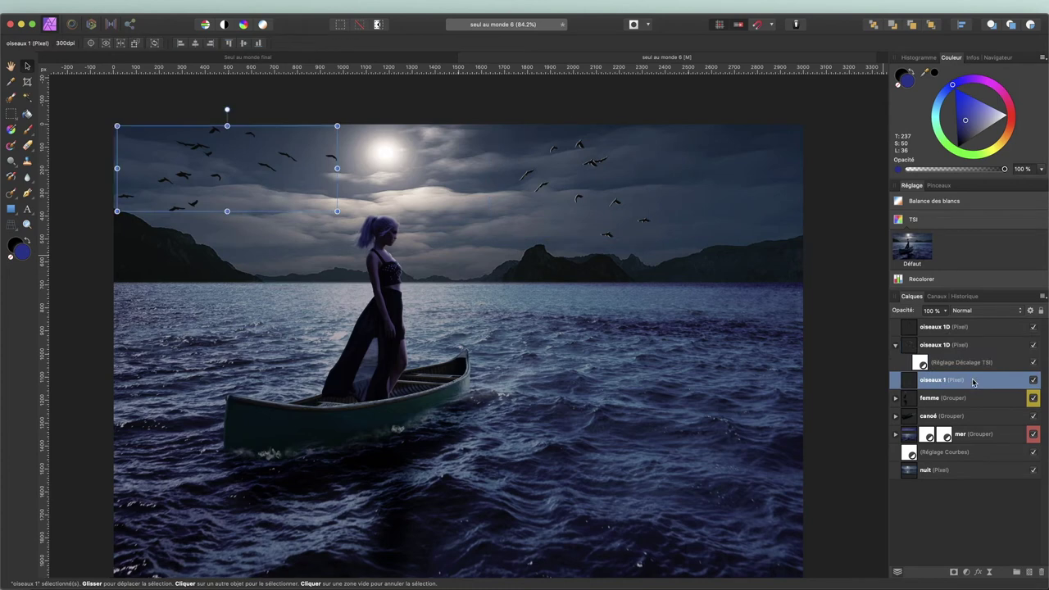
pyautogui.doubleClick(940, 379)
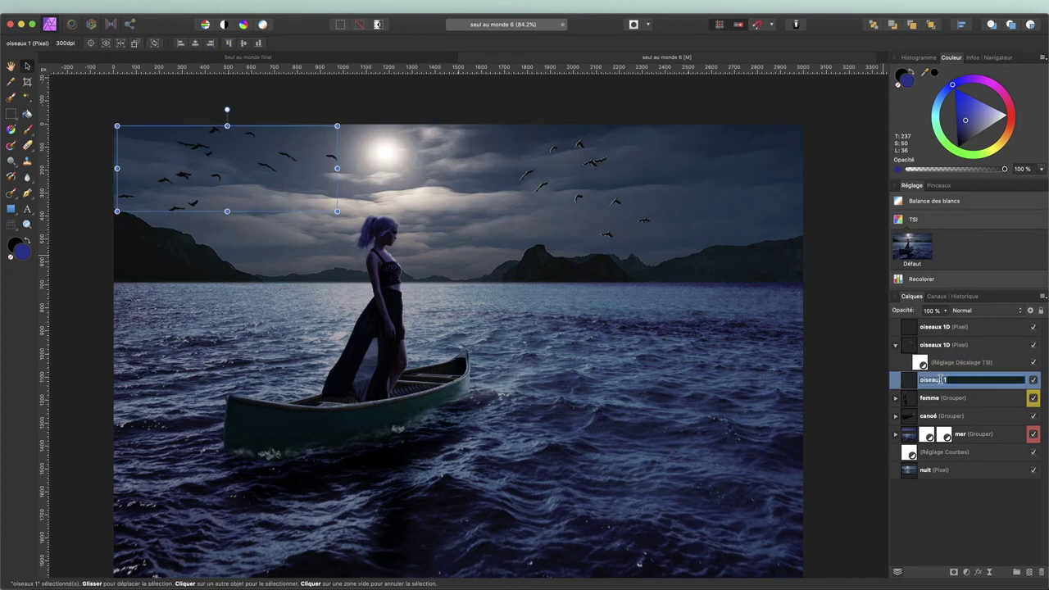
pyautogui.click(945, 380)
pyautogui.write('D')
pyautogui.press('Return')
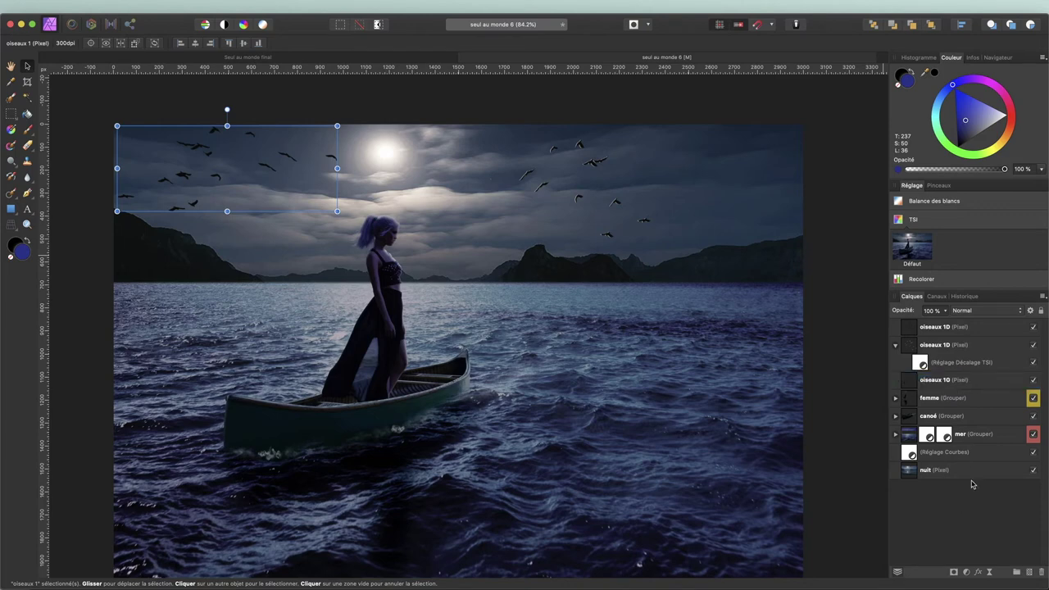
# Duplicate oiseaux 1G and brighten the lower copy with a nested HSL luminosity shift of 57%.
pyautogui.rightClick(934, 383)
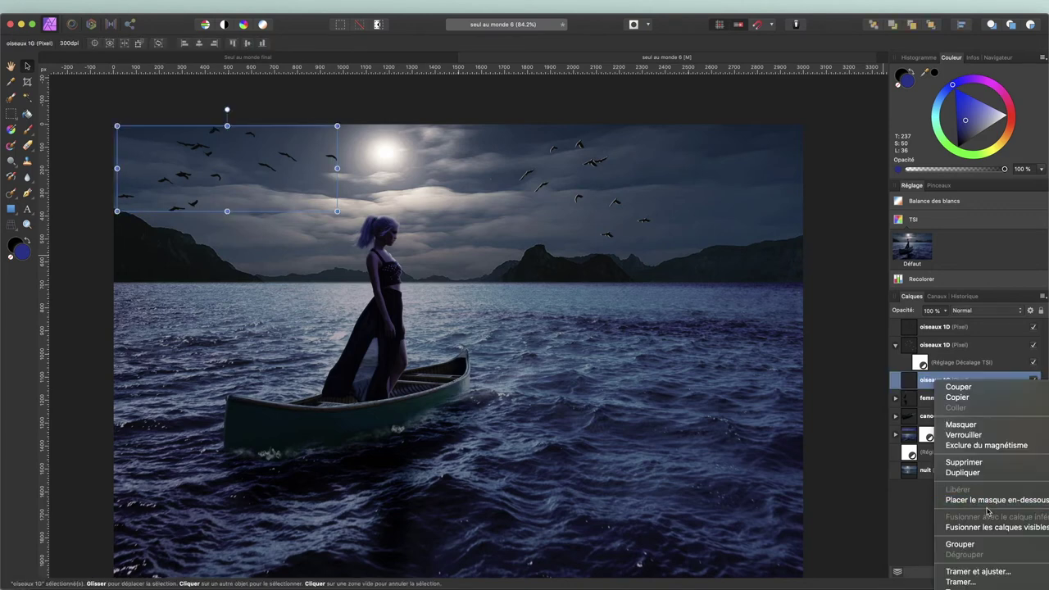
pyautogui.click(975, 473)
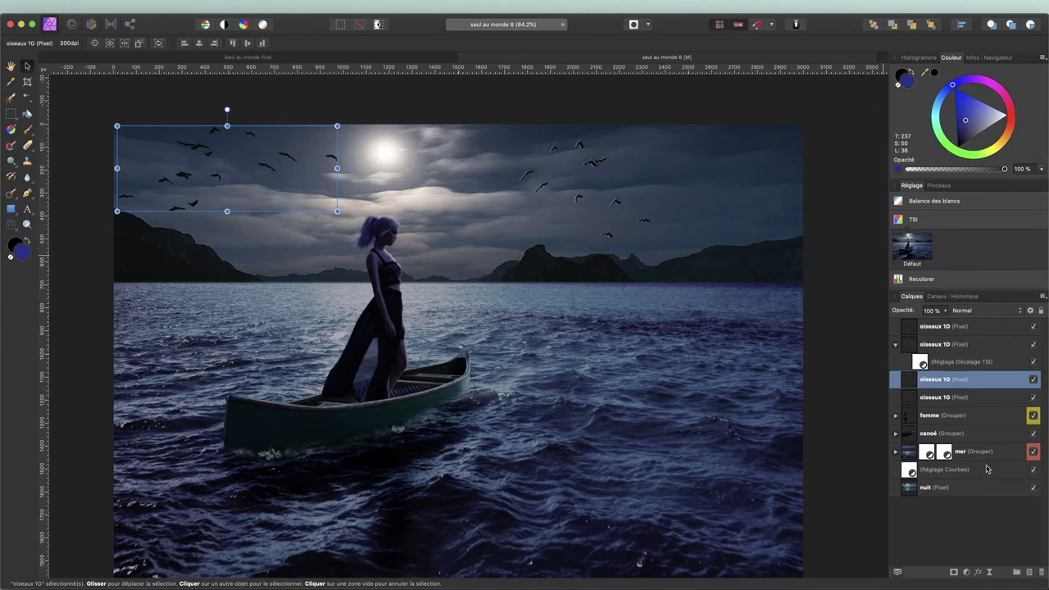
pyautogui.click(912, 400)
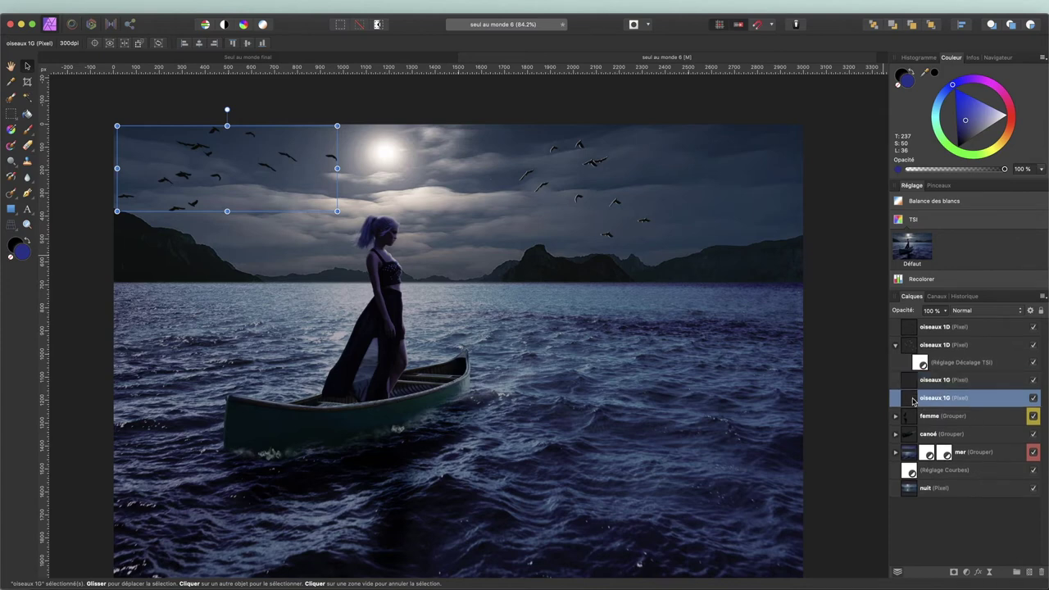
pyautogui.click(913, 249)
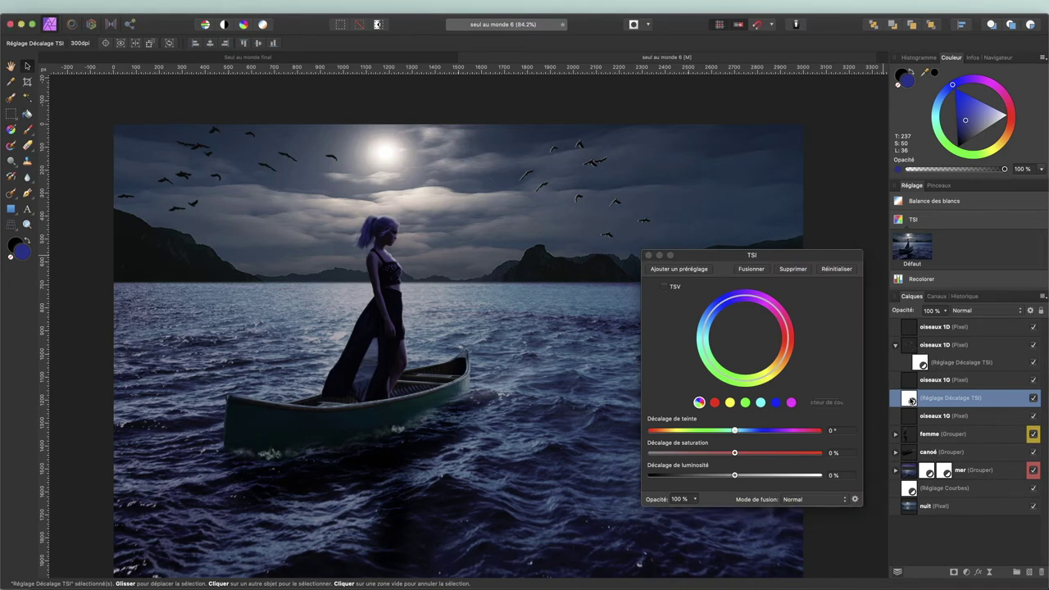
pyautogui.moveTo(909, 401); pyautogui.dragTo(913, 420)
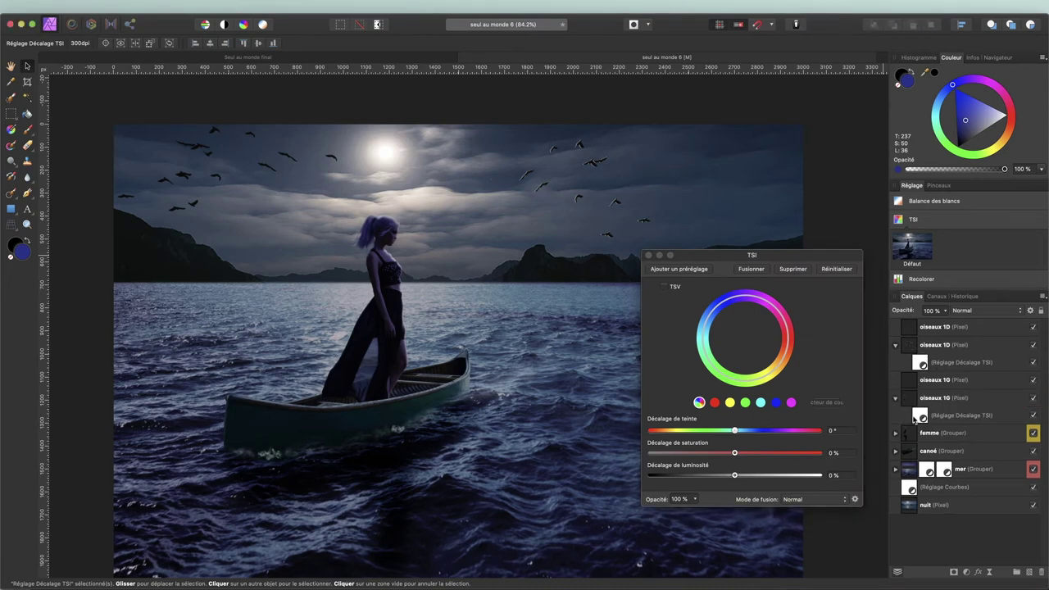
pyautogui.moveTo(734, 476); pyautogui.dragTo(782, 476)
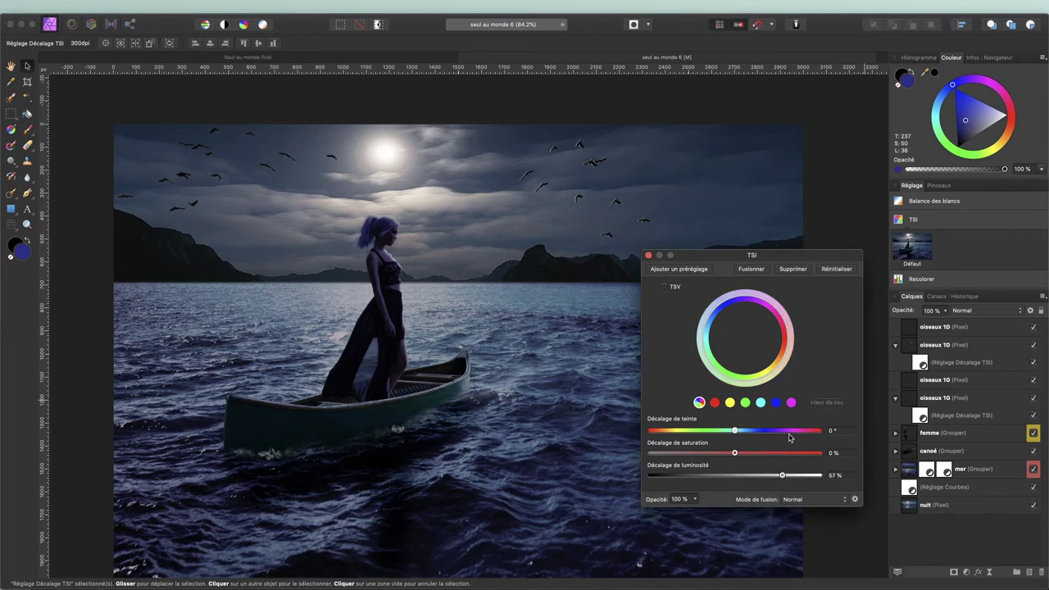
pyautogui.click(648, 255)
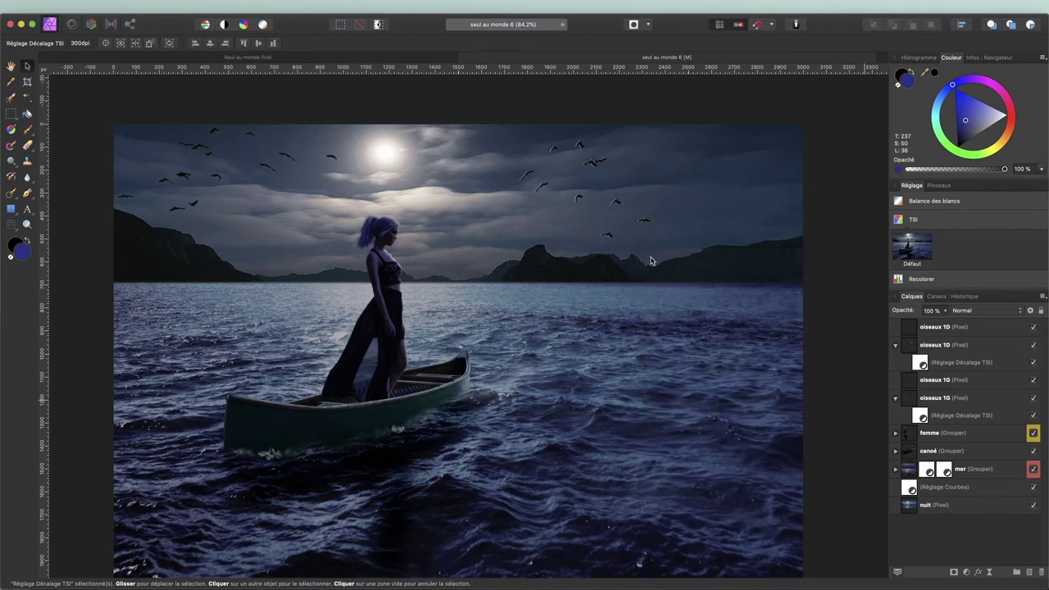
# Nudge the brightened lower oiseaux 1G copy two steps to the right.
pyautogui.click(981, 400)
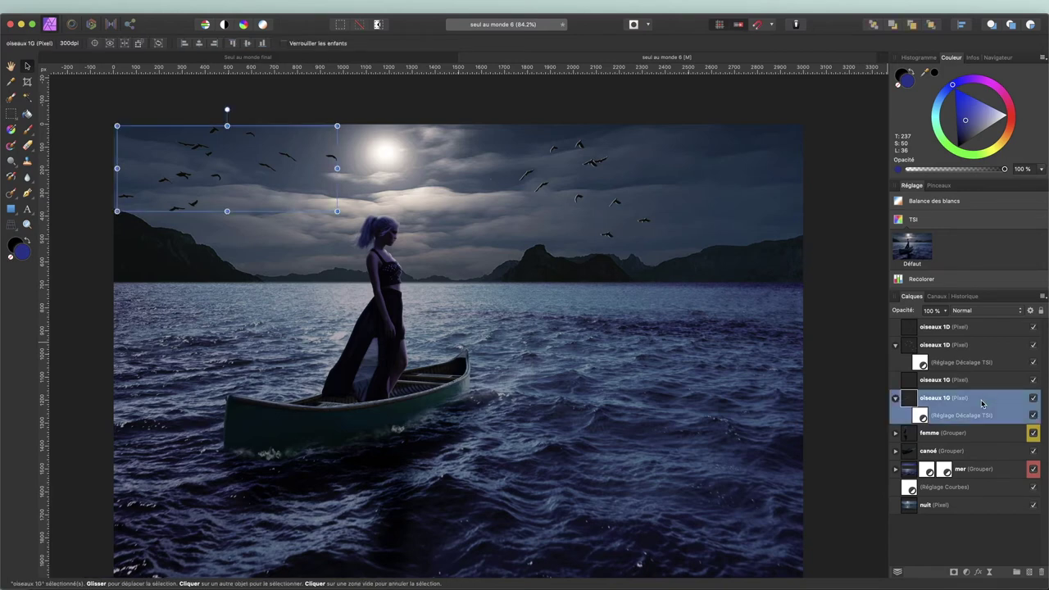
pyautogui.press('Right')
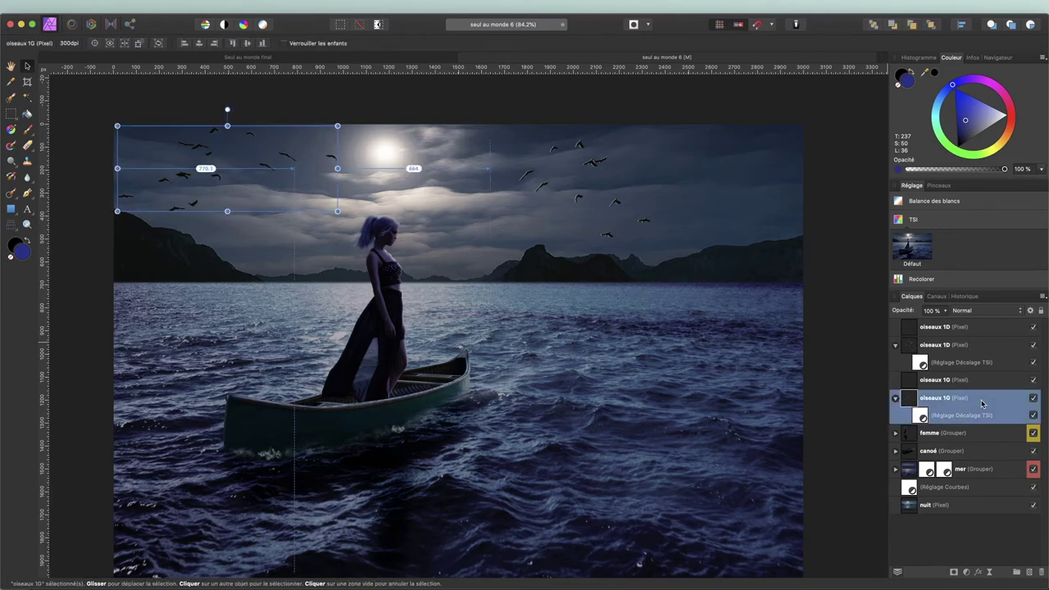
pyautogui.press('Right')
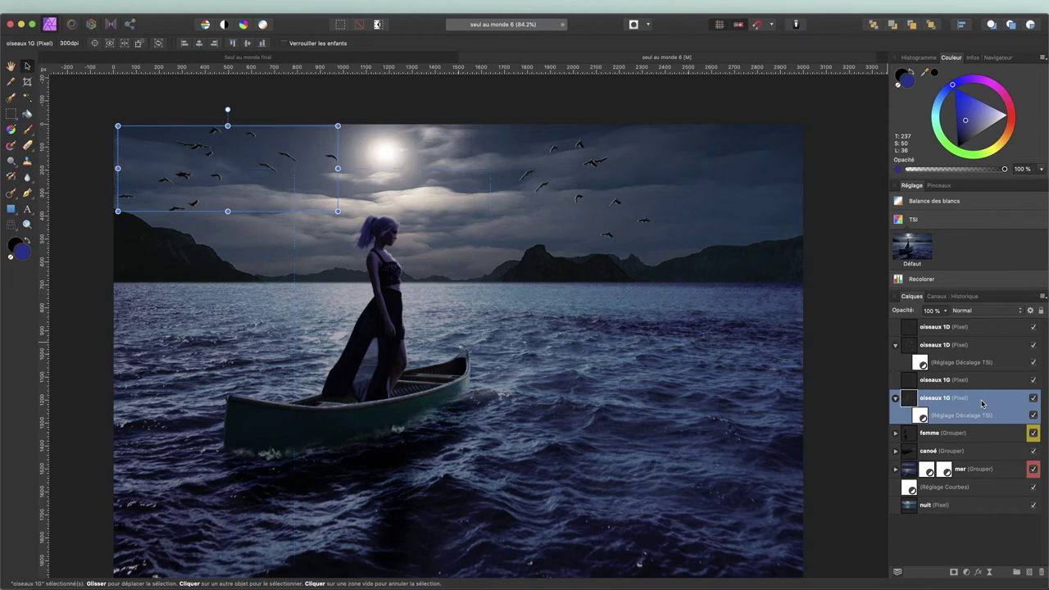
pyautogui.click(366, 322)
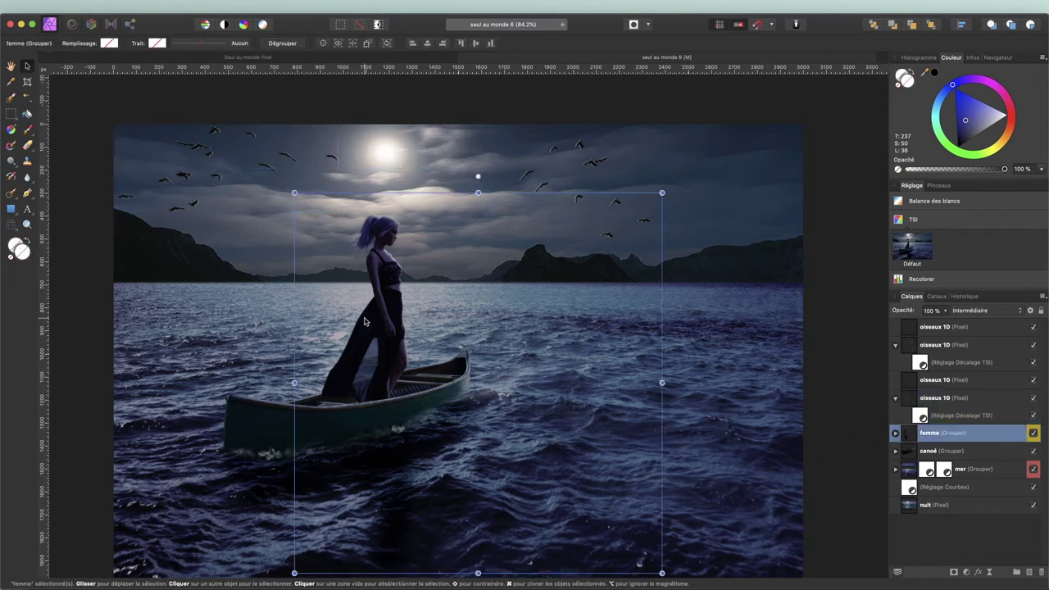
# Group both oiseaux 1D and both oiseaux 1G layers into one group named oiseaux.
pyautogui.click(1000, 329)
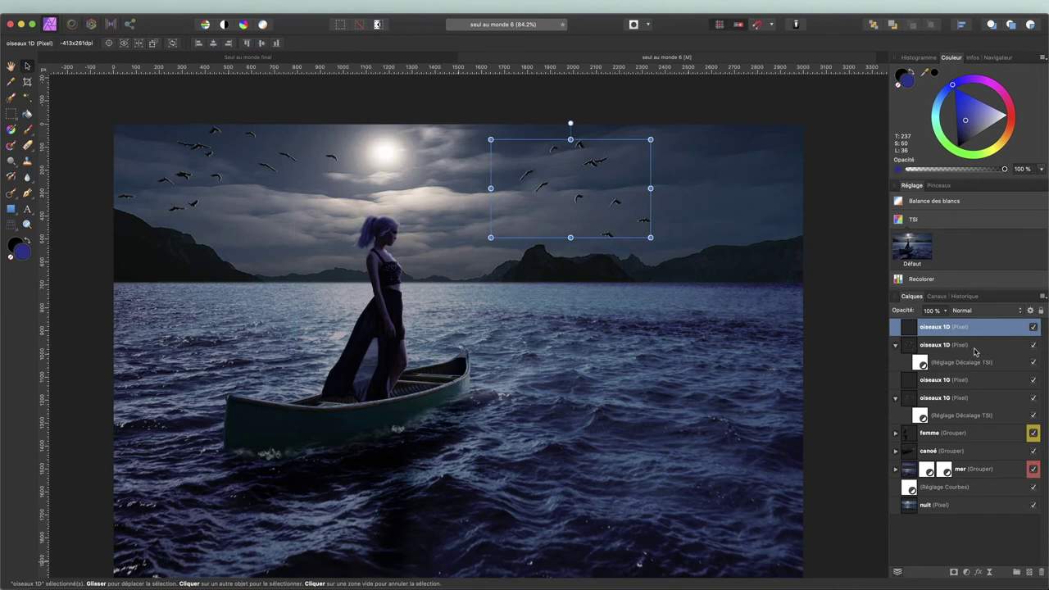
pyautogui.keyDown('shift'); pyautogui.click(994, 349); pyautogui.keyUp('shift')
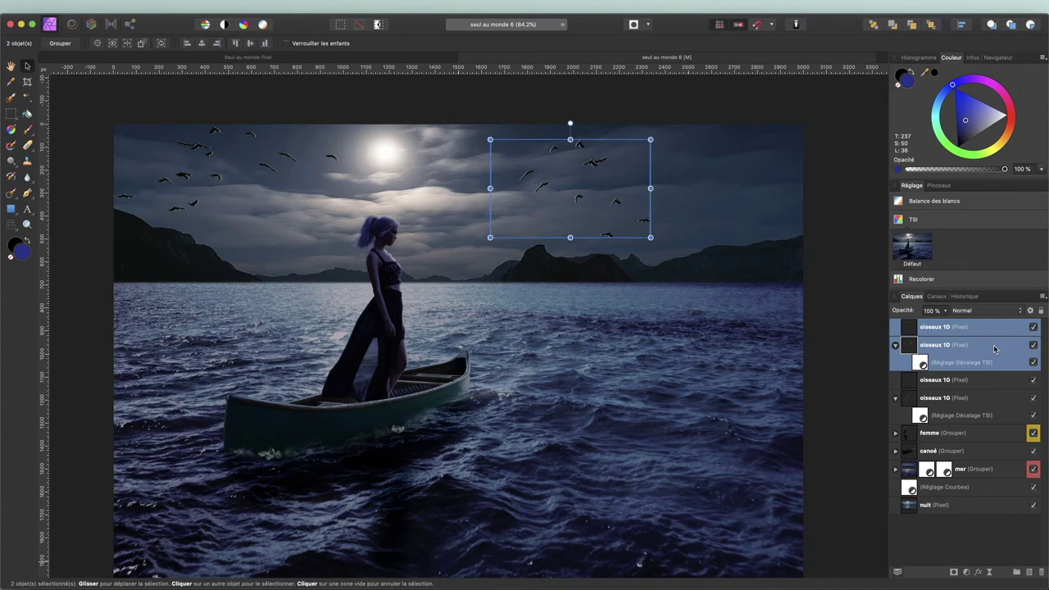
pyautogui.keyDown('shift'); pyautogui.click(991, 383); pyautogui.keyUp('shift')
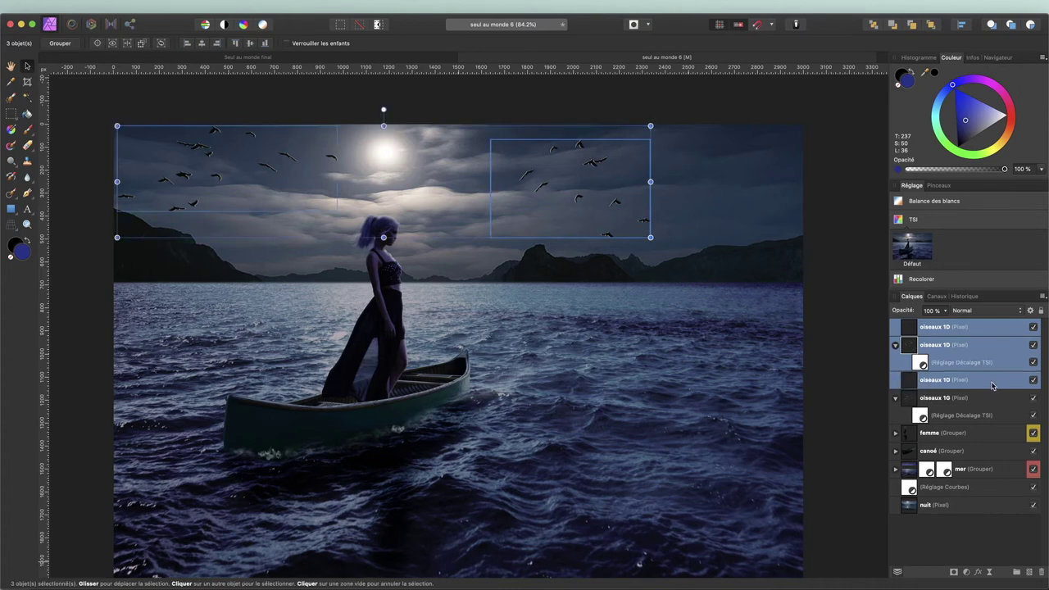
pyautogui.keyDown('shift'); pyautogui.click(987, 400); pyautogui.keyUp('shift')
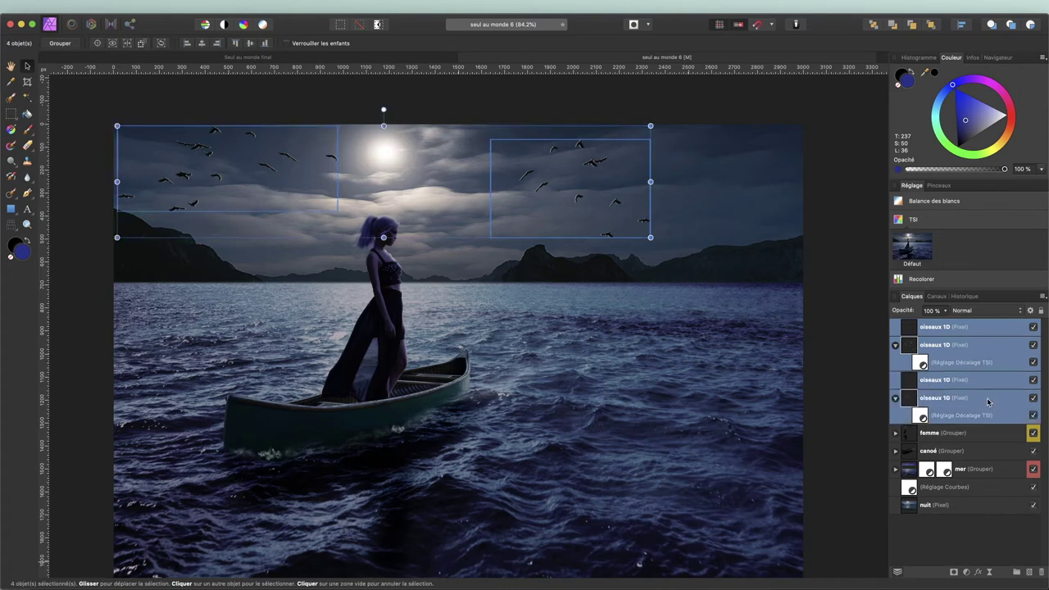
pyautogui.click(1016, 573)
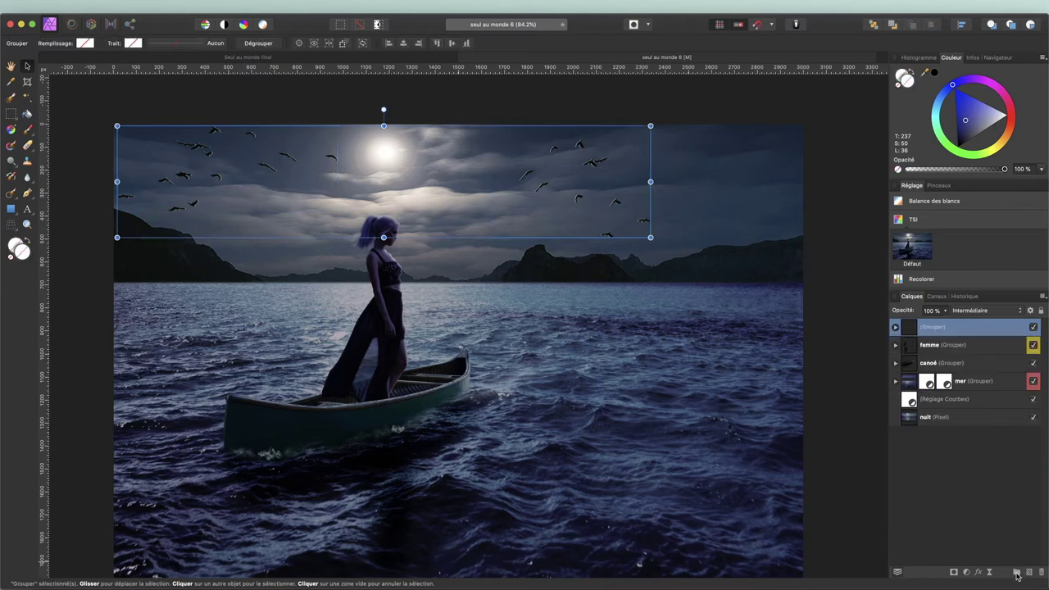
pyautogui.doubleClick(923, 329)
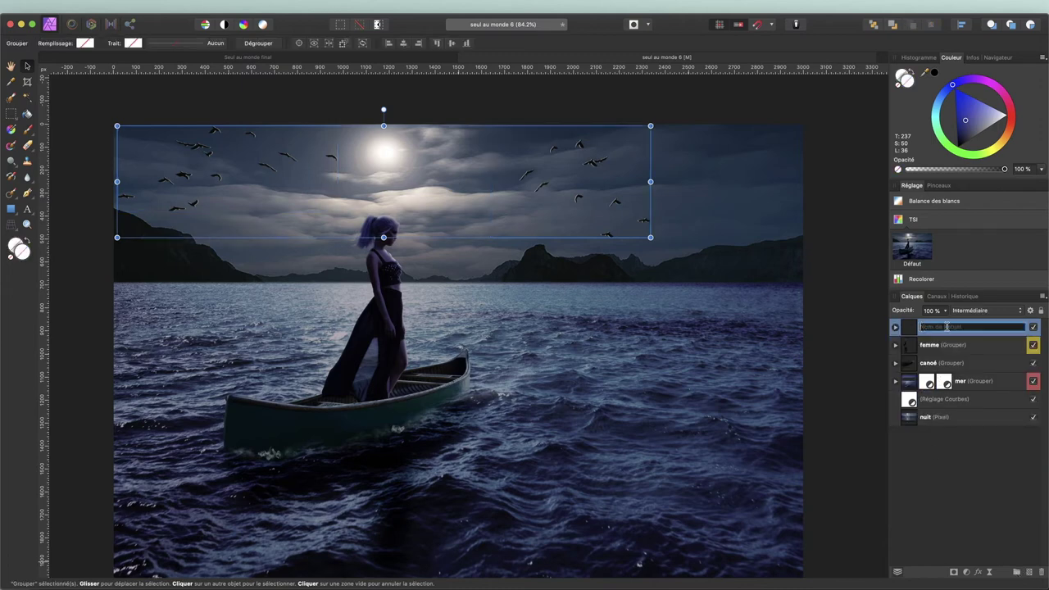
pyautogui.write('oi')
pyautogui.click(992, 498)
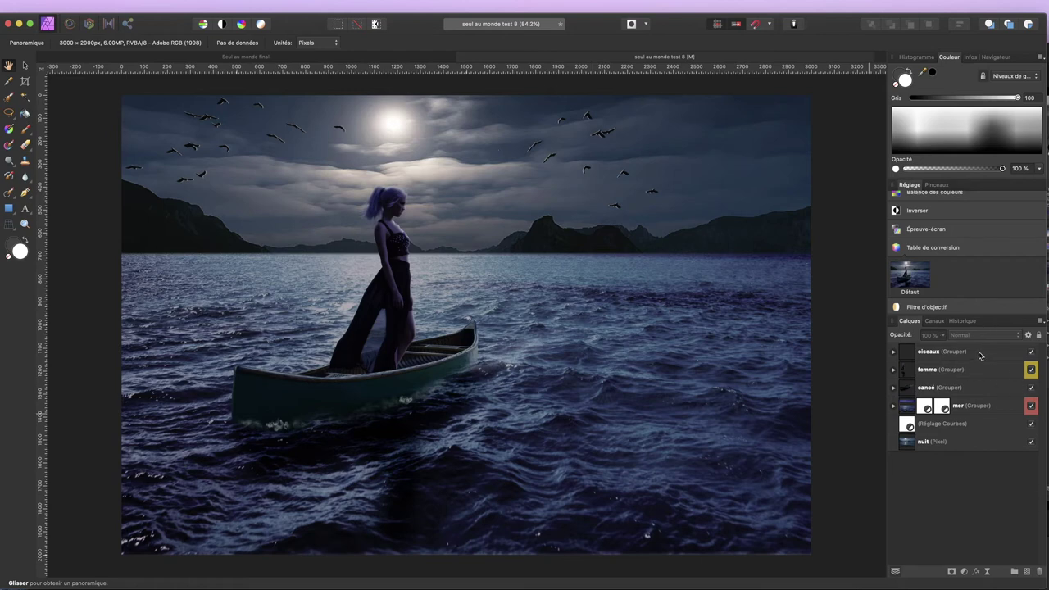
# Add a lens filter above the oiseaux group, coloured teal 68C0B0 at 50% density.
pyautogui.click(978, 353)
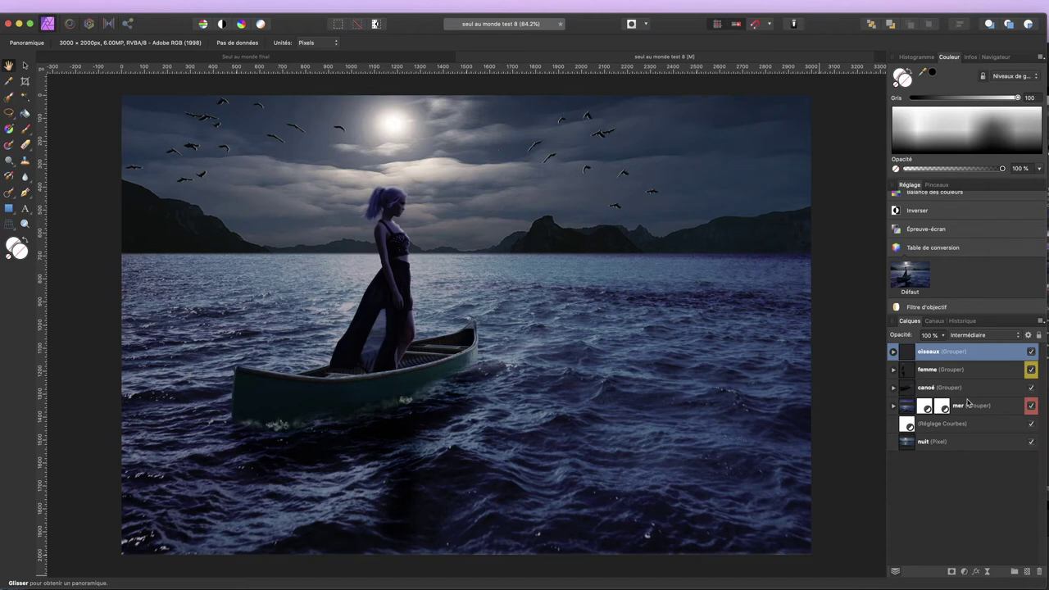
pyautogui.scroll(-3, 942, 282)
pyautogui.click(926, 266)
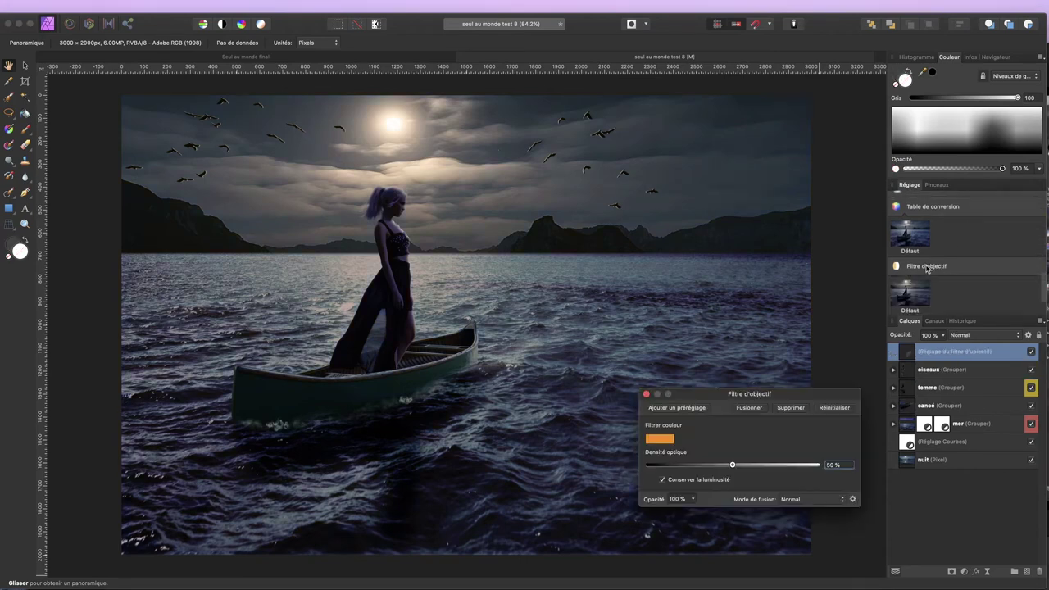
pyautogui.click(664, 440)
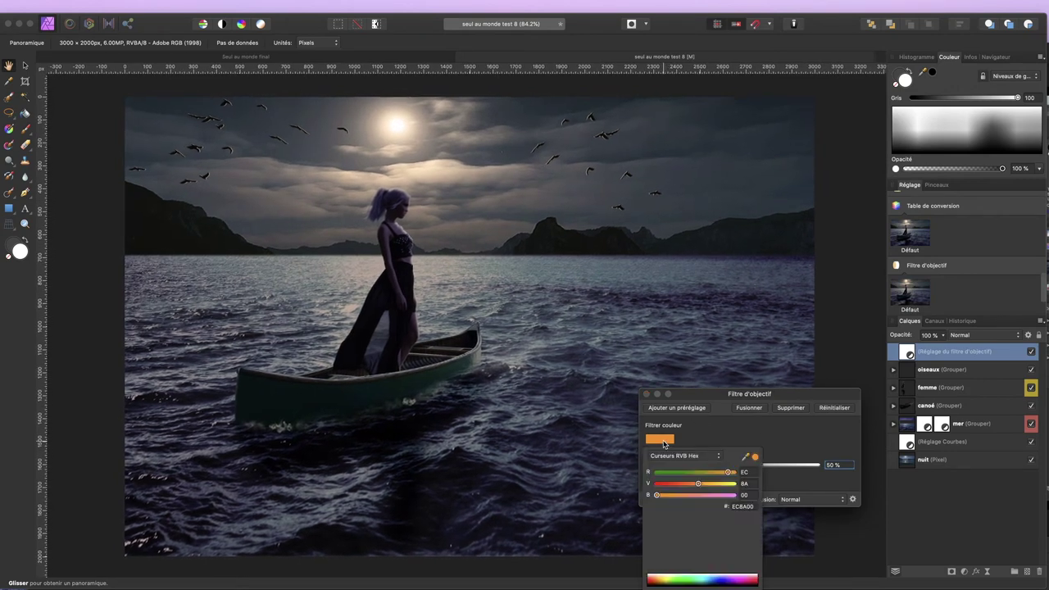
pyautogui.click(662, 442)
pyautogui.moveTo(754, 507); pyautogui.dragTo(712, 507)
pyautogui.write('68')
pyautogui.write('C0B0')
pyautogui.press('Return')
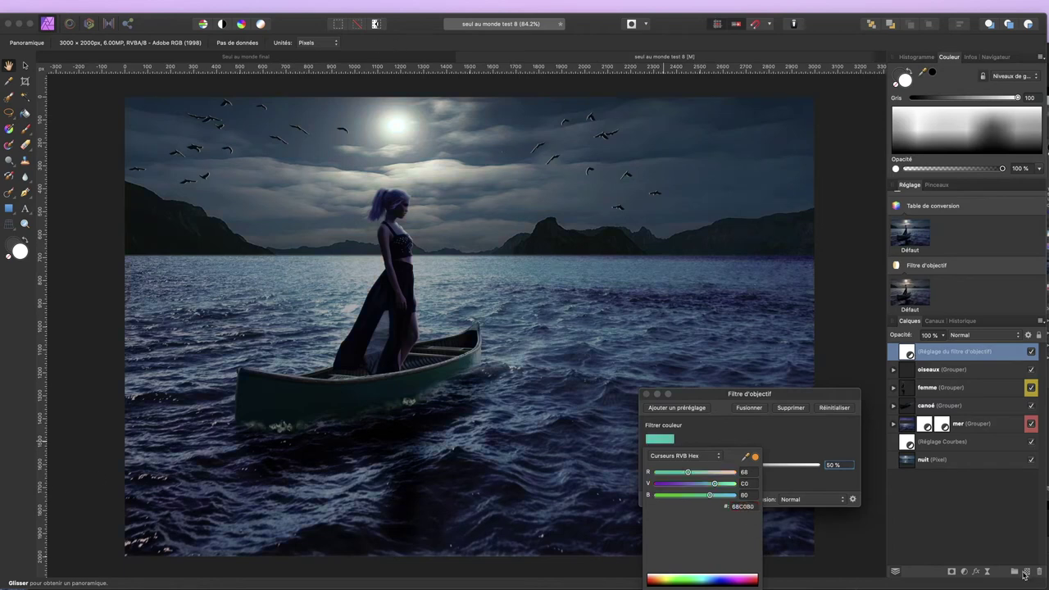
pyautogui.click(819, 442)
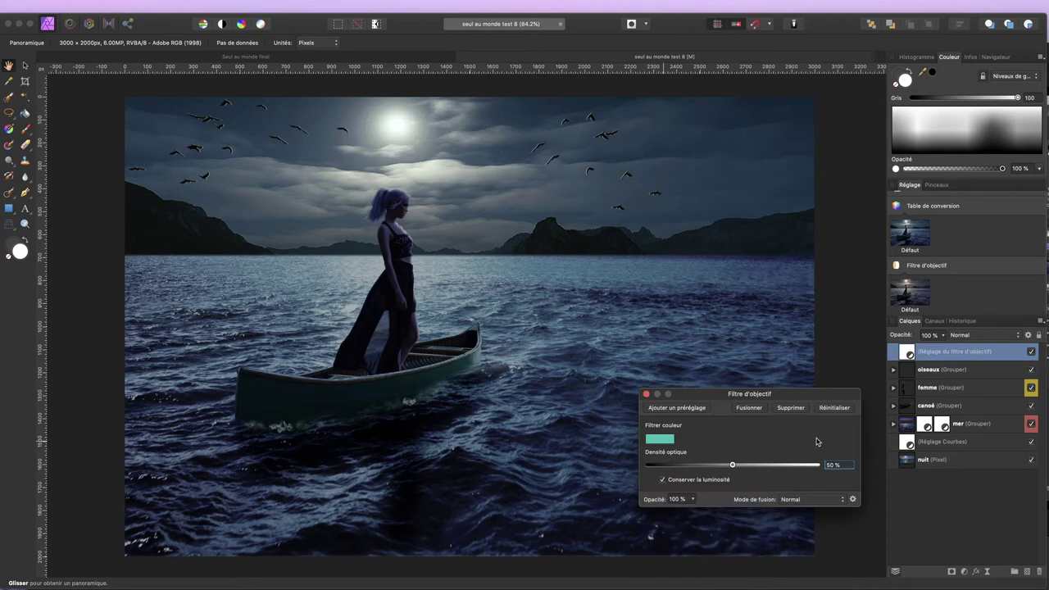
pyautogui.click(646, 395)
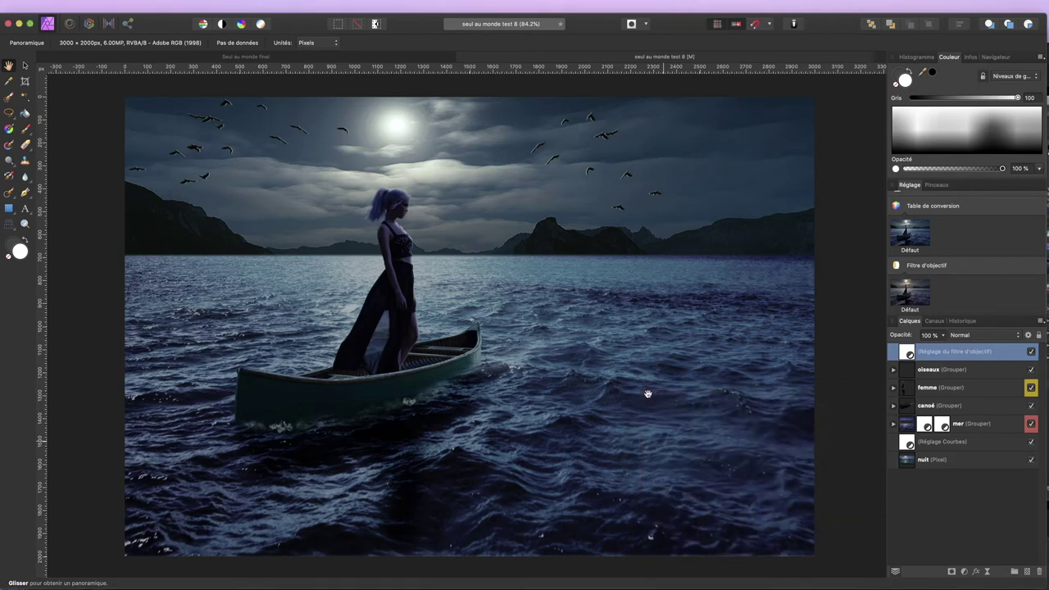
pyautogui.click(1033, 353)
# Raise the lens filter density to 76% and lower its layer opacity slightly.
pyautogui.doubleClick(909, 354)
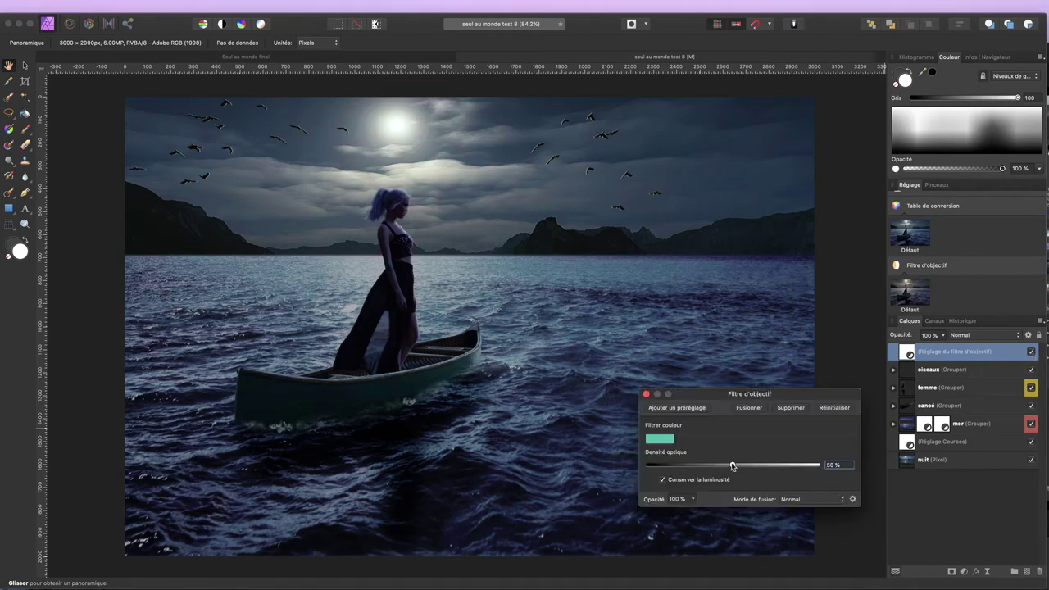
pyautogui.moveTo(733, 466); pyautogui.dragTo(775, 466)
pyautogui.click(647, 394)
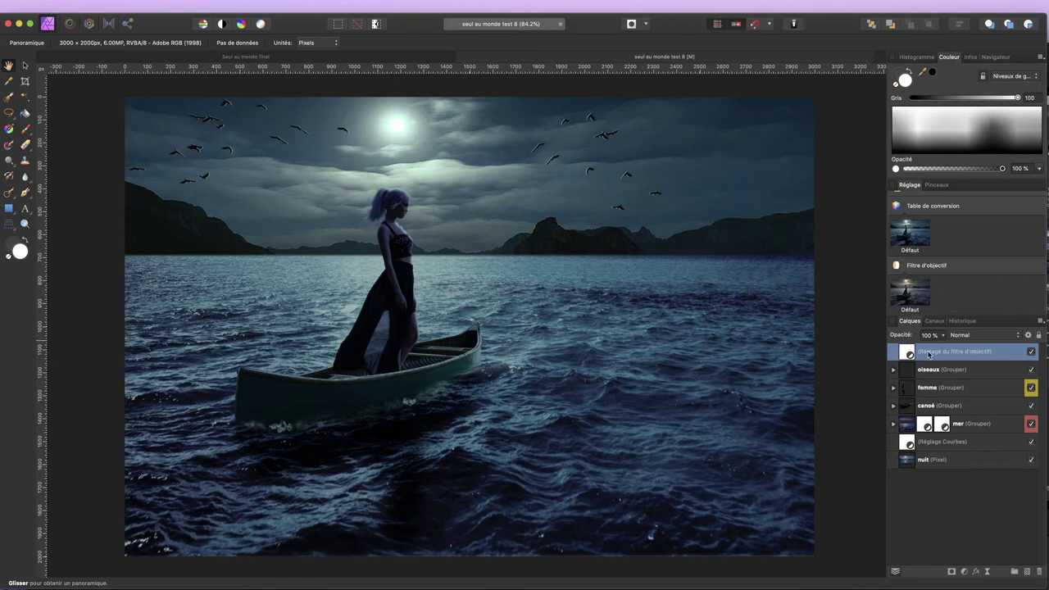
pyautogui.click(1031, 351)
pyautogui.moveTo(901, 336); pyautogui.dragTo(906, 336)
# Set lens filter density to 100% and pick a darker, greyer teal (hue 169) on the HSL wheel.
pyautogui.doubleClick(909, 354)
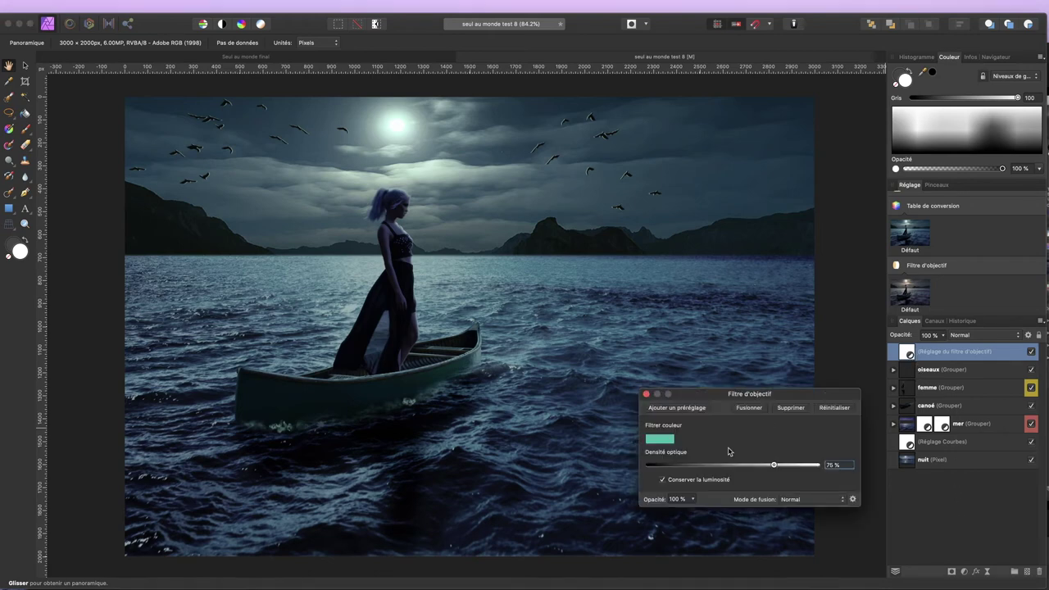
pyautogui.moveTo(774, 465); pyautogui.dragTo(819, 466)
pyautogui.click(660, 440)
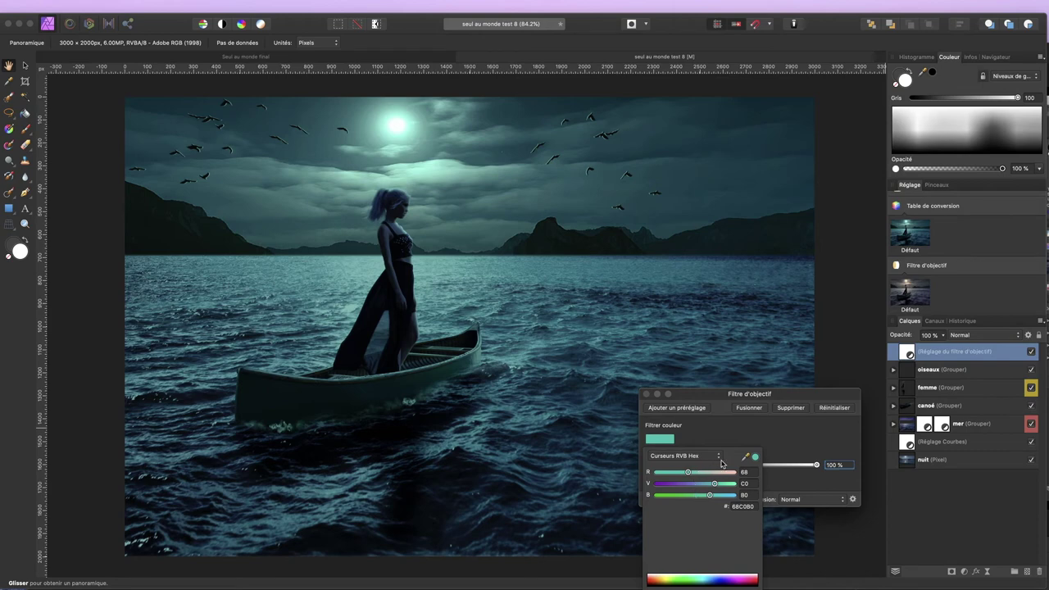
pyautogui.click(719, 456)
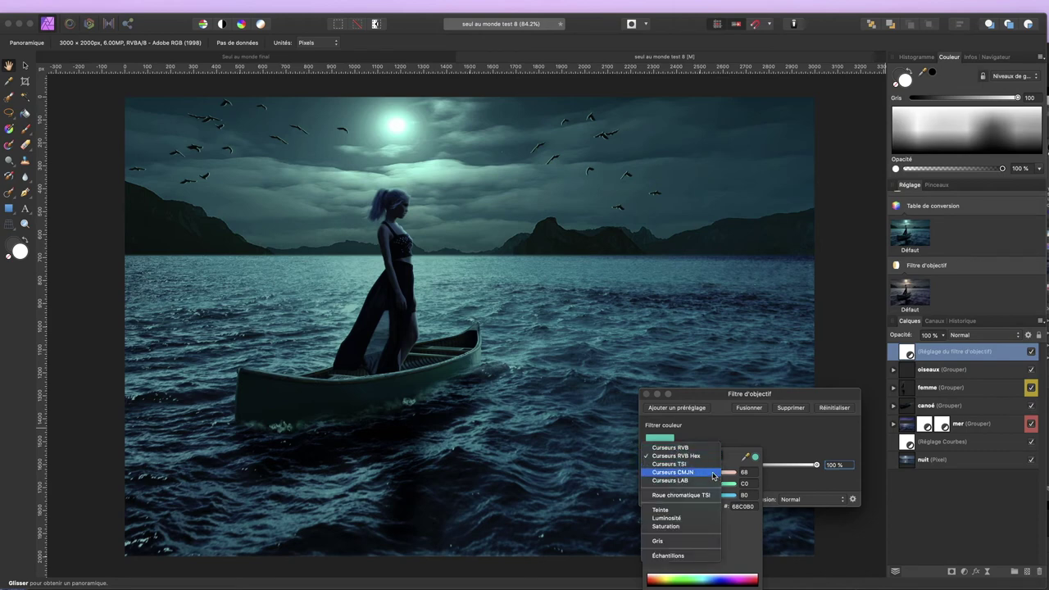
pyautogui.click(709, 499)
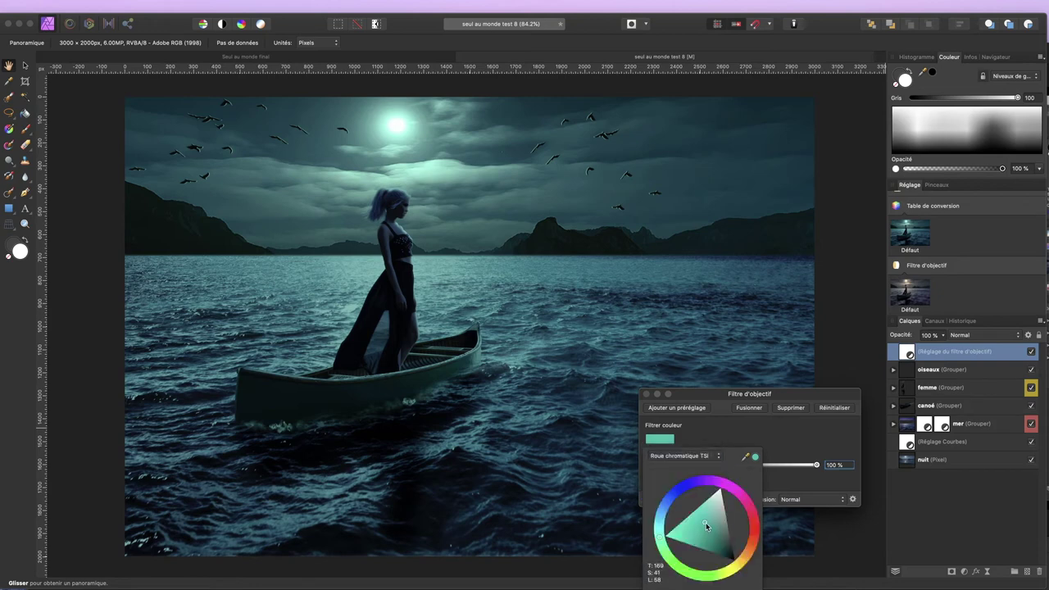
pyautogui.moveTo(710, 530); pyautogui.dragTo(721, 544)
pyautogui.click(755, 457)
pyautogui.click(721, 547)
pyautogui.click(645, 394)
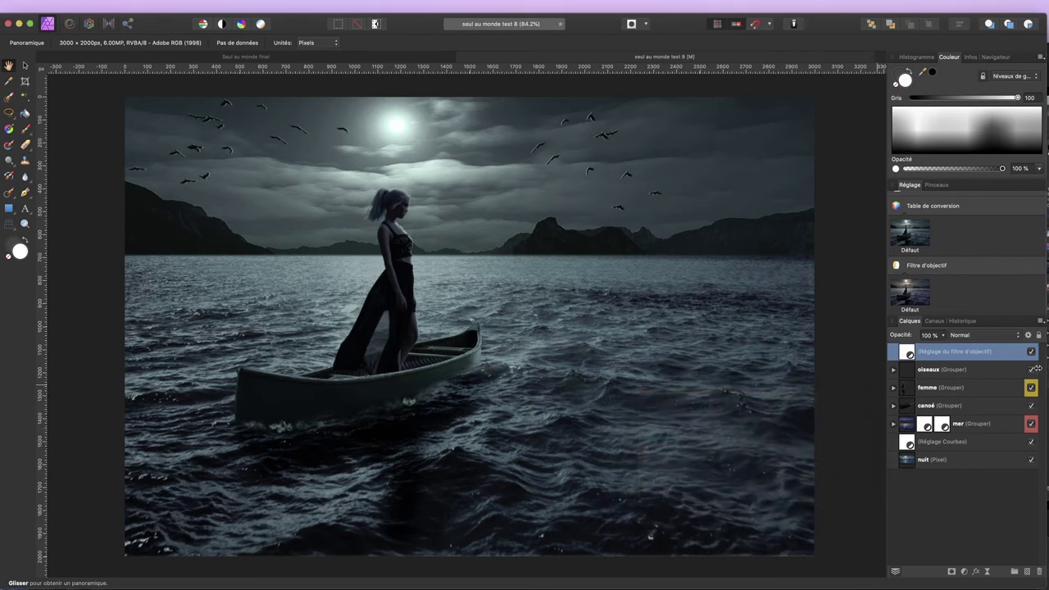
# Drag the lens filter layer opacity from 93% down to 89%.
pyautogui.moveTo(906, 339)
pyautogui.mouseDown()
pyautogui.moveTo(879, 337)
pyautogui.moveTo(908, 335)
pyautogui.moveTo(897, 336)
pyautogui.mouseUp()
pyautogui.moveTo(900, 336); pyautogui.dragTo(895, 336)
pyautogui.scroll(2, 937, 270)
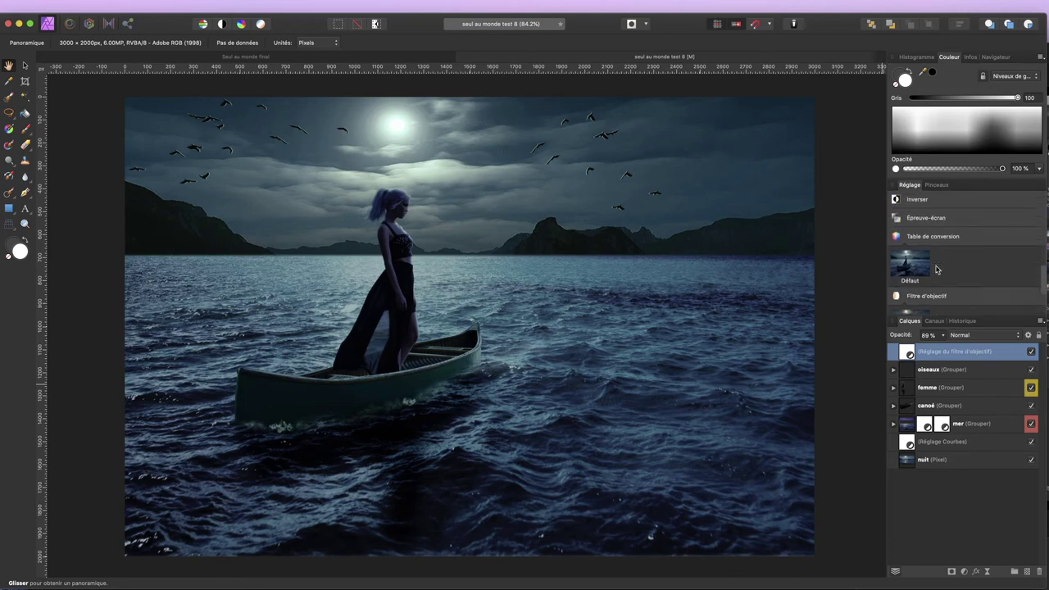
pyautogui.scroll(-1, 936, 270)
pyautogui.scroll(2, 936, 270)
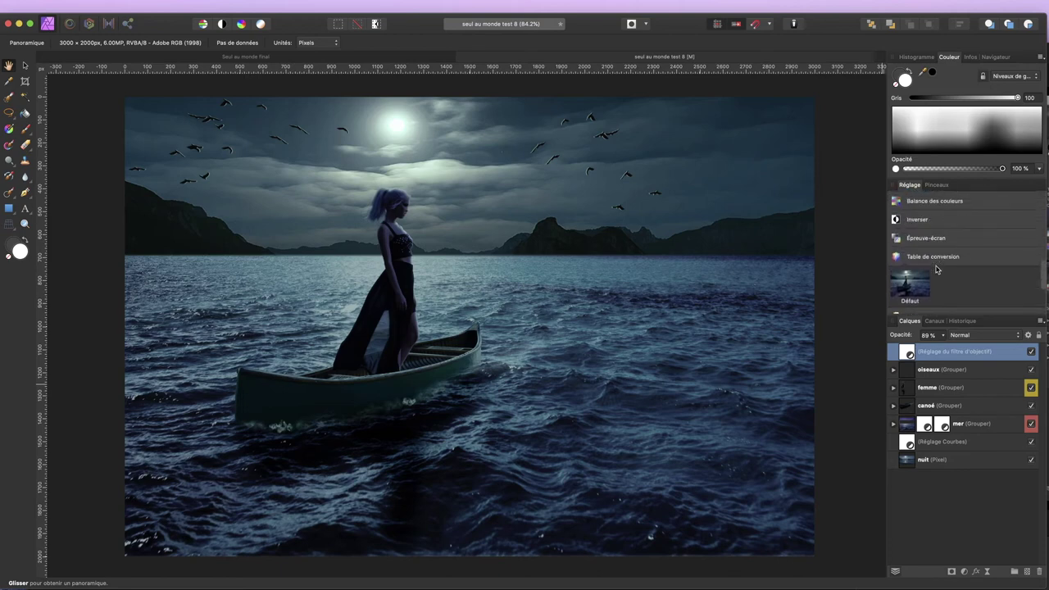
pyautogui.scroll(2, 936, 269)
pyautogui.scroll(2, 936, 270)
pyautogui.scroll(1, 936, 270)
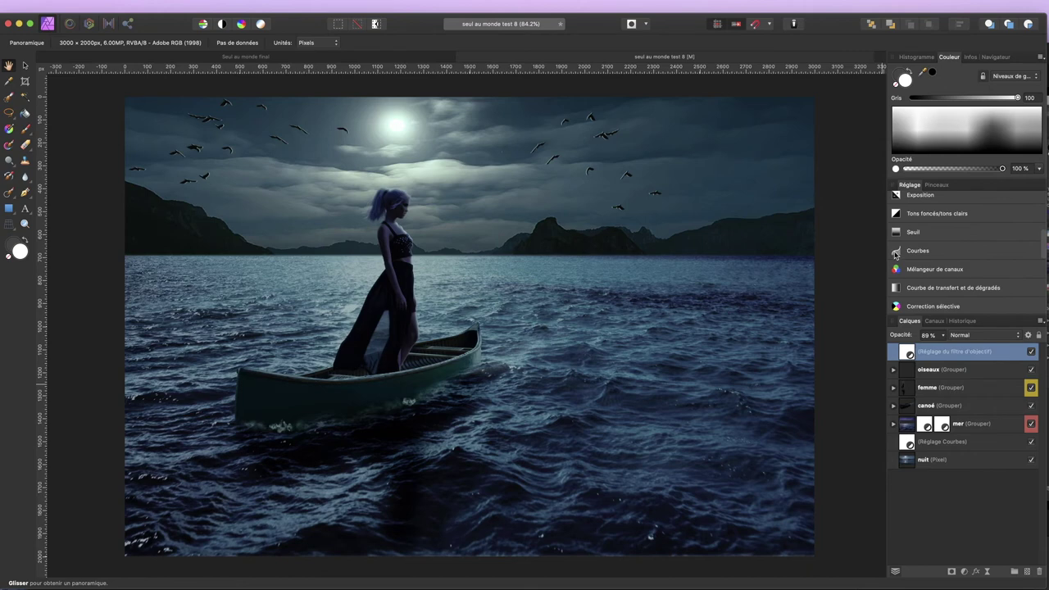
pyautogui.click(896, 253)
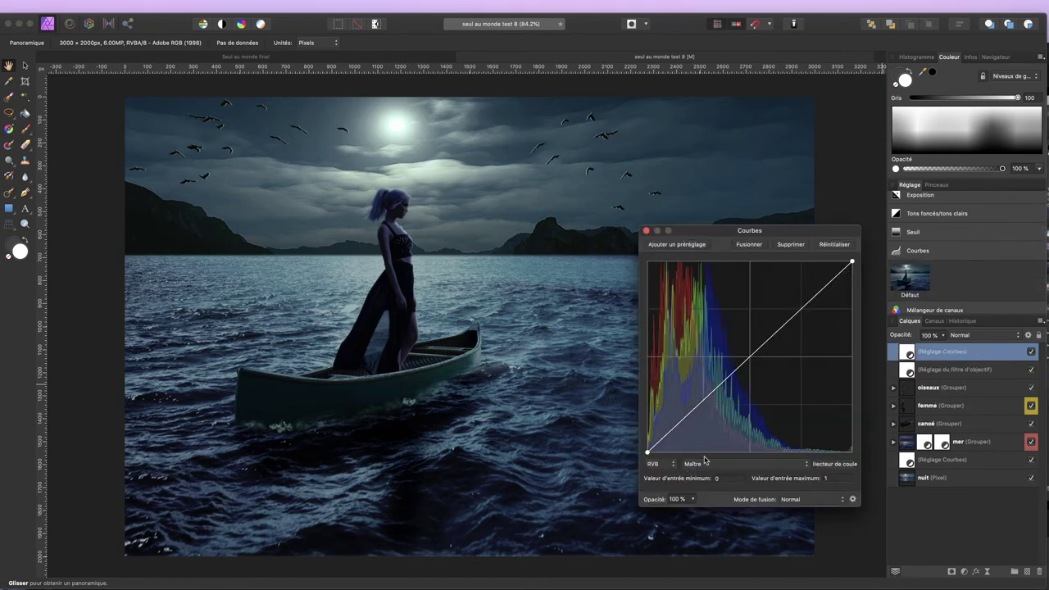
# Shape the top Curves: raise the black point, brighten highlights, lower midtones and shadows.
pyautogui.moveTo(649, 453); pyautogui.dragTo(654, 452)
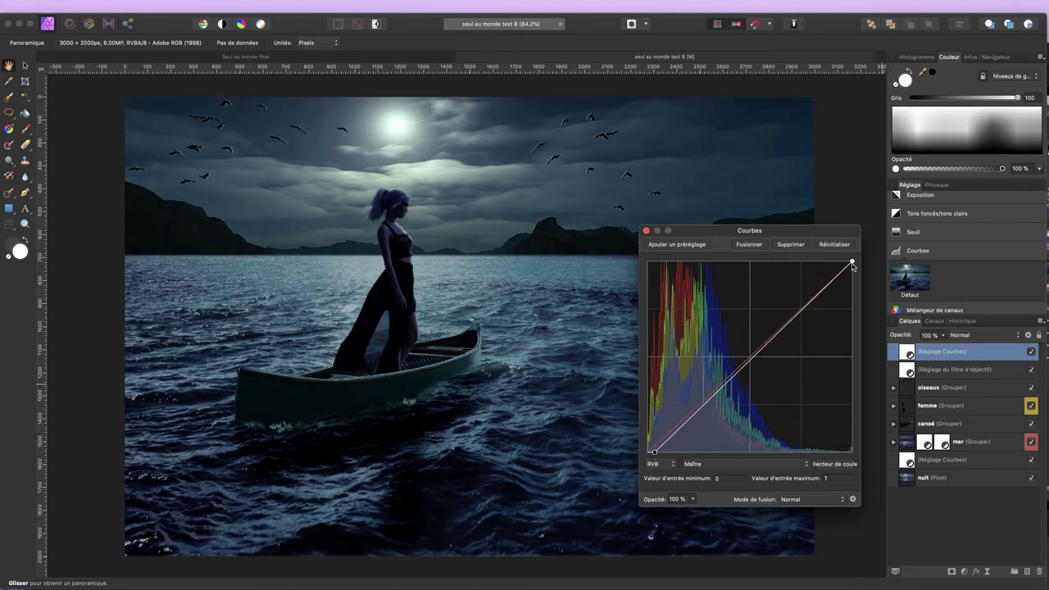
pyautogui.moveTo(852, 264); pyautogui.dragTo(836, 263)
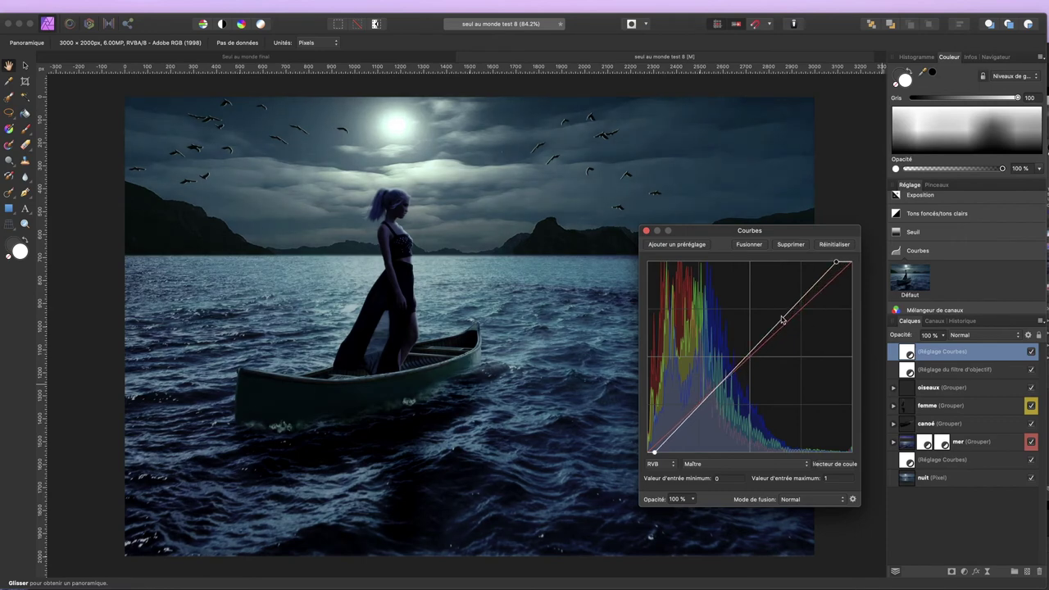
pyautogui.moveTo(785, 316)
pyautogui.mouseDown()
pyautogui.moveTo(791, 323)
pyautogui.moveTo(784, 315)
pyautogui.mouseUp()
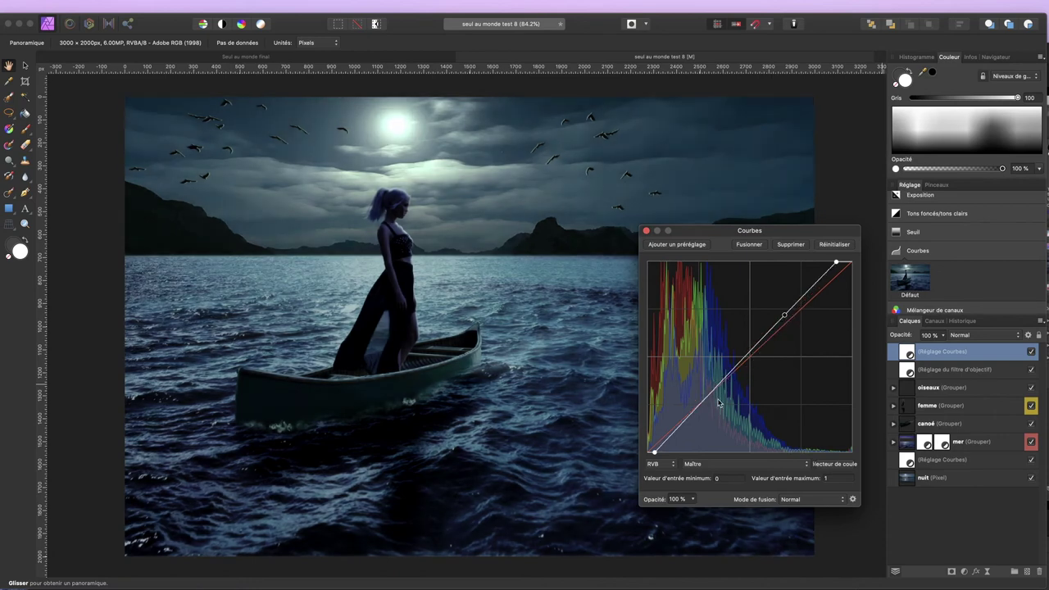
pyautogui.moveTo(714, 395); pyautogui.dragTo(715, 399)
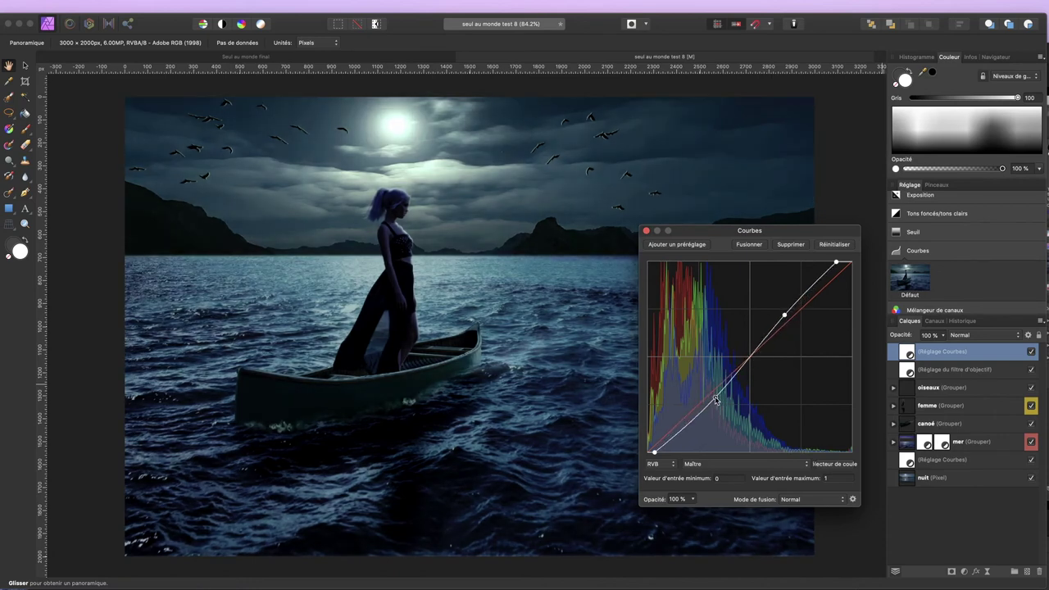
pyautogui.moveTo(700, 237)
pyautogui.mouseDown()
pyautogui.moveTo(838, 209)
pyautogui.moveTo(702, 273)
pyautogui.moveTo(704, 243)
pyautogui.mouseUp()
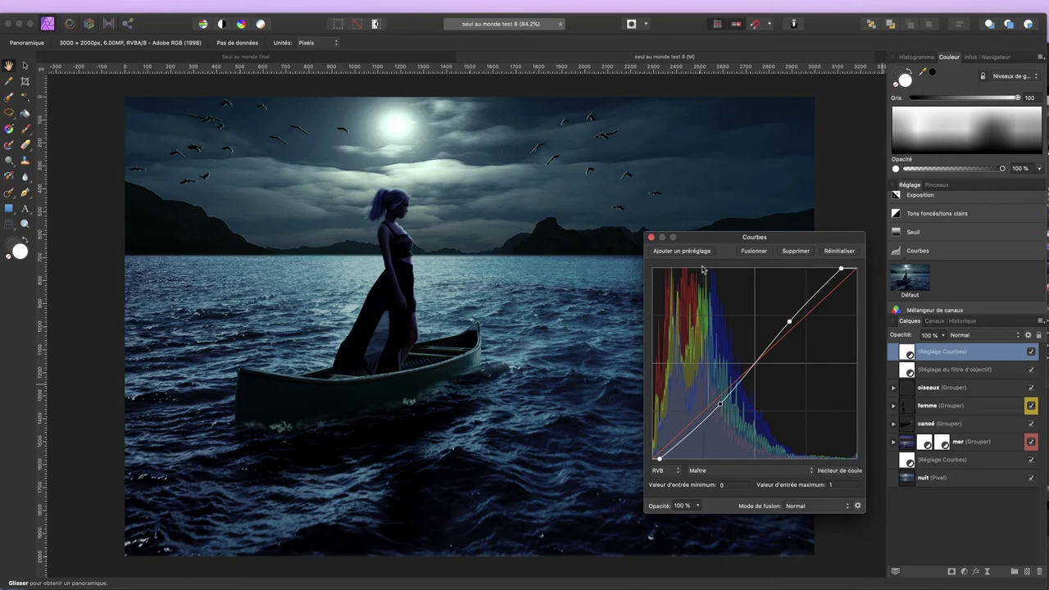
pyautogui.click(651, 238)
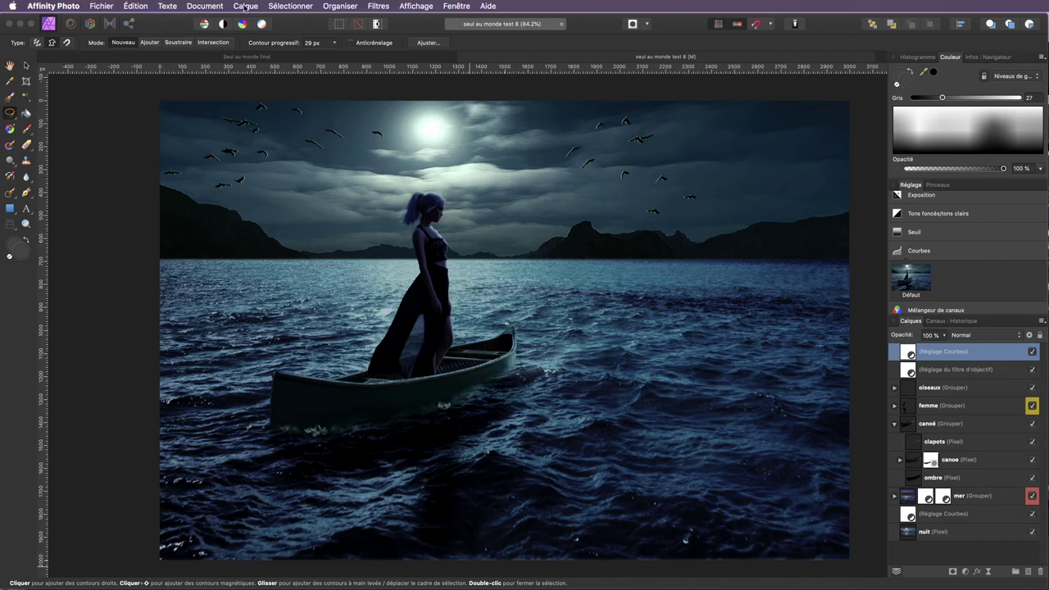
# Add a new fill layer from the Calque menu covering the whole canvas.
pyautogui.click(243, 10)
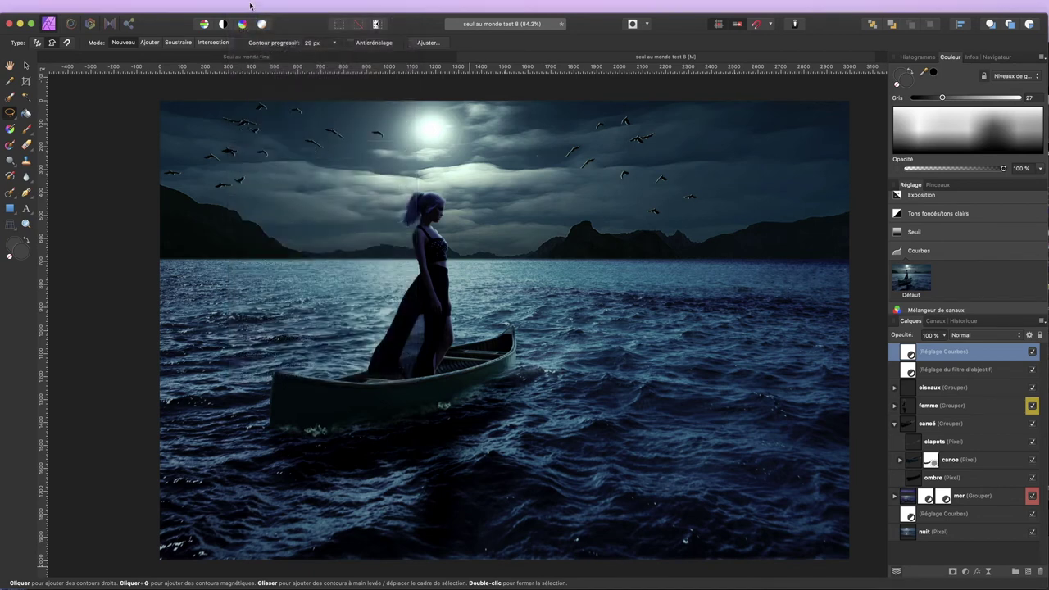
pyautogui.click(248, 7)
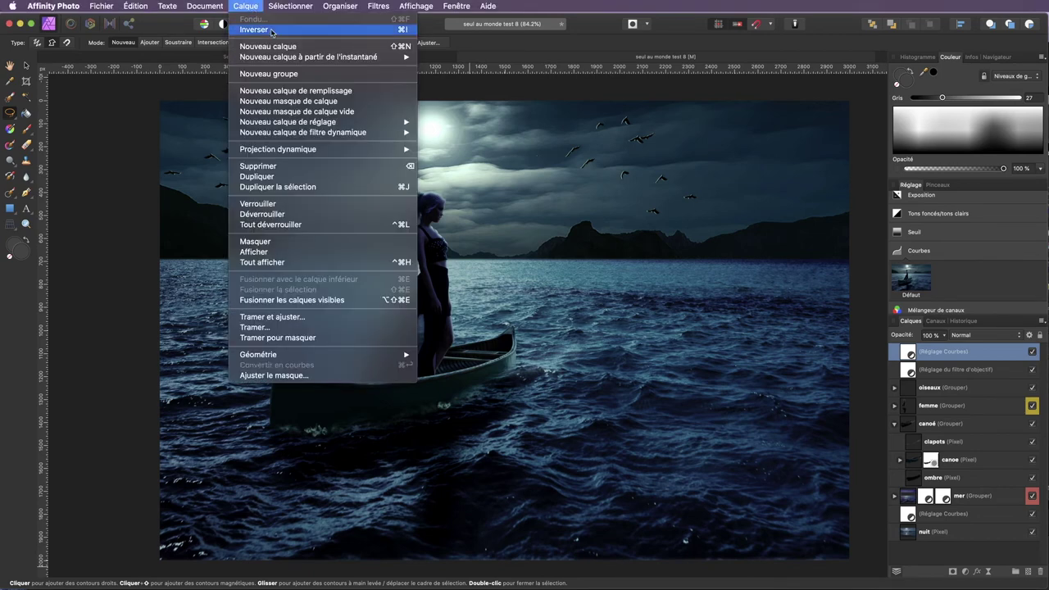
pyautogui.click(287, 90)
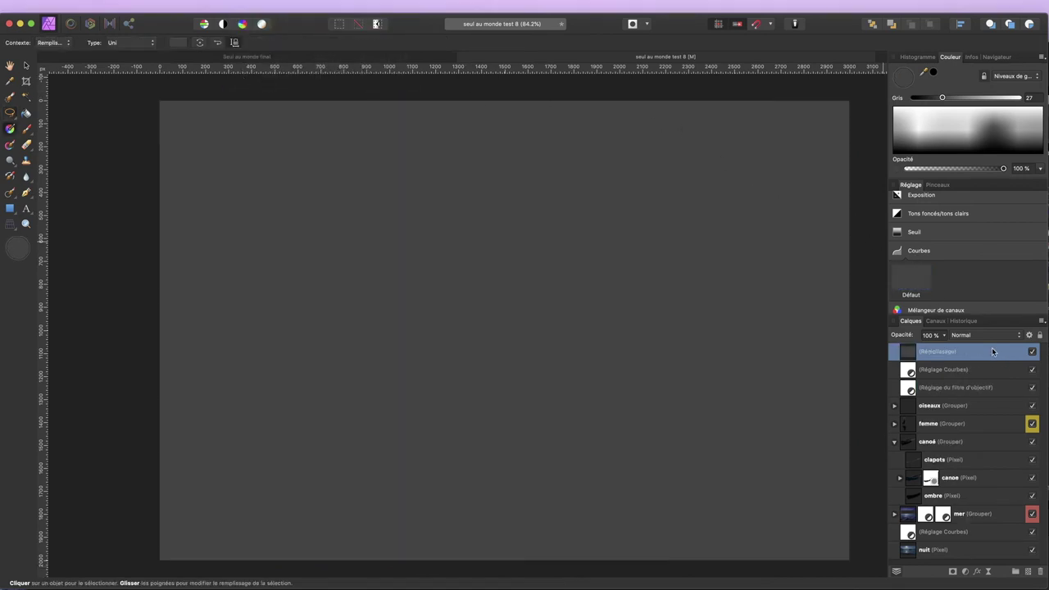
pyautogui.click(1016, 77)
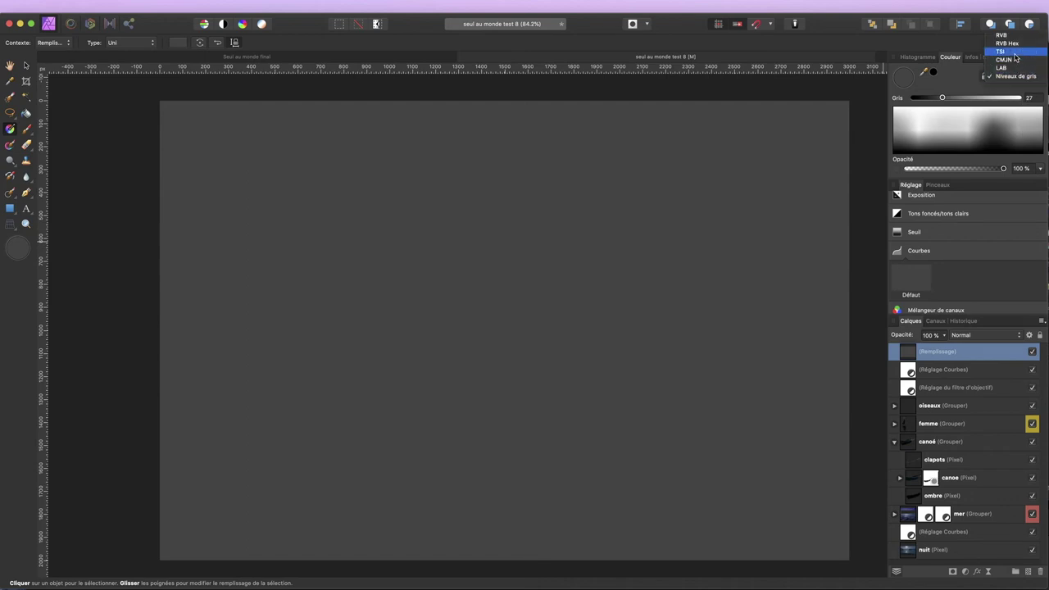
# Keep the grey fill at Normal blend, set its opacity to 82%, and add a mask.
pyautogui.click(1007, 44)
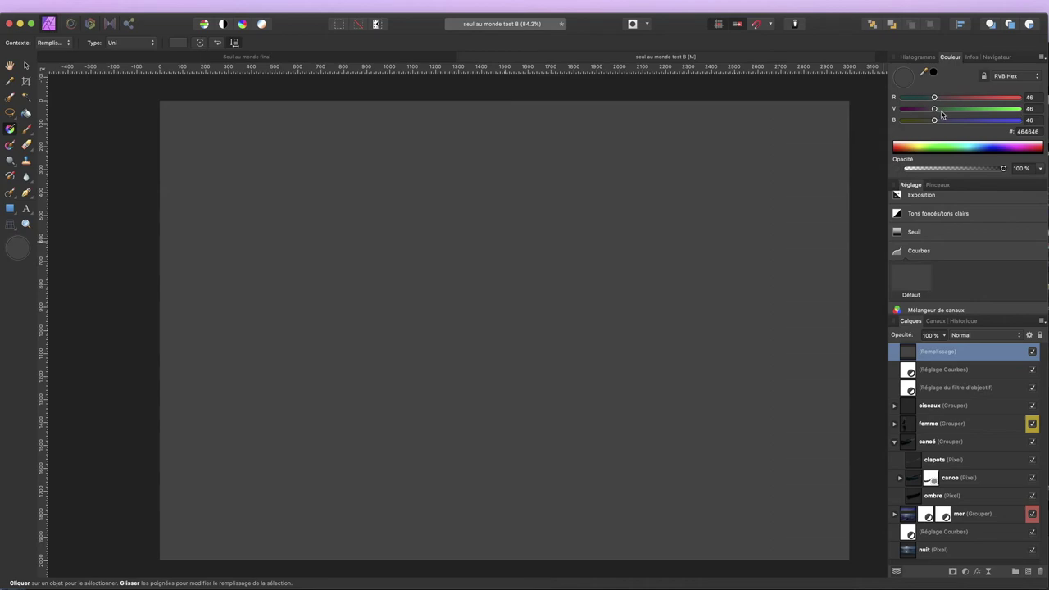
pyautogui.click(996, 336)
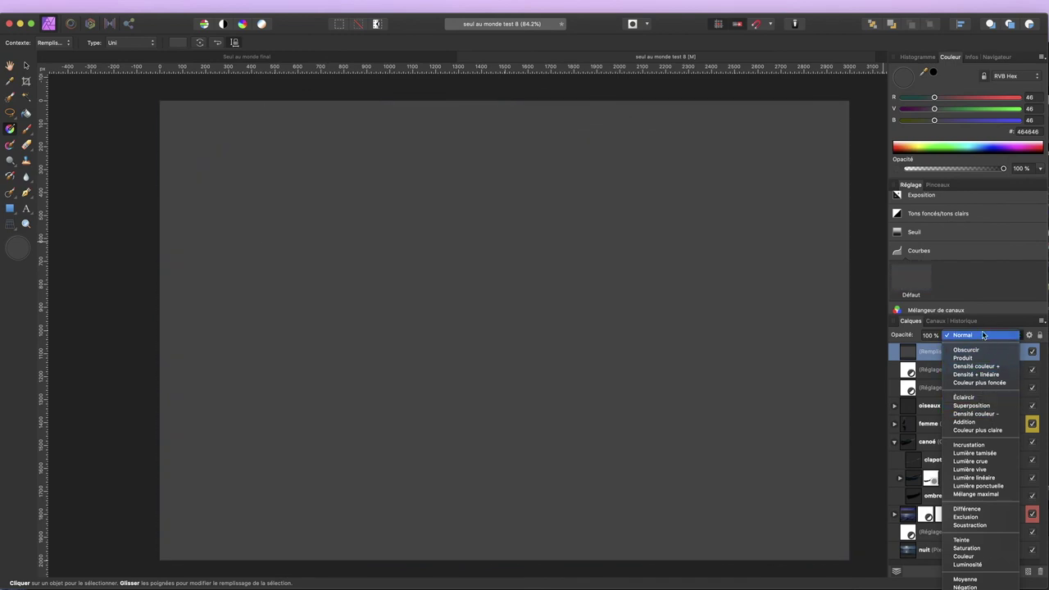
pyautogui.click(984, 336)
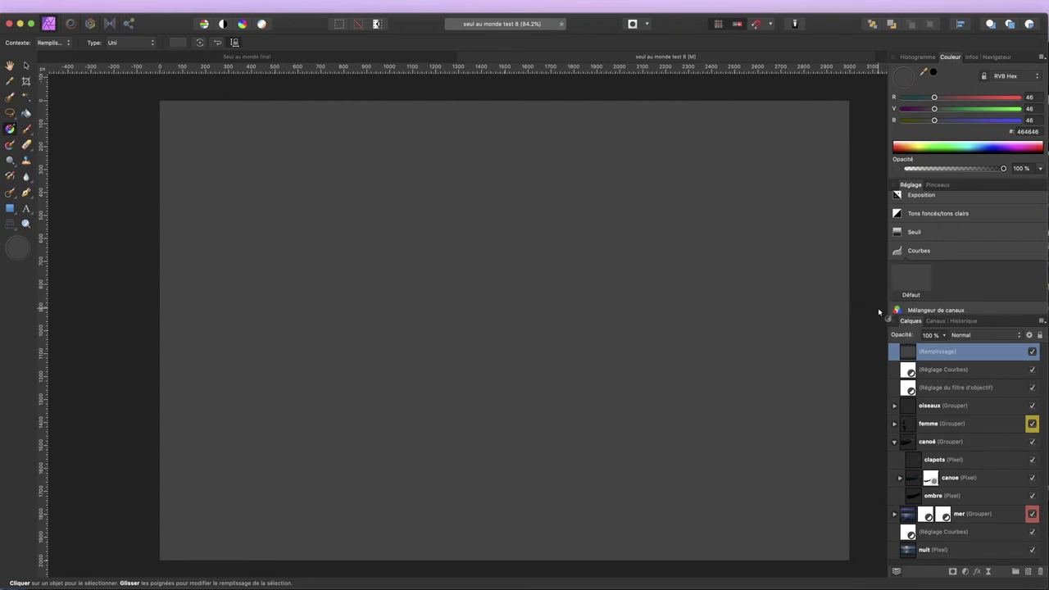
pyautogui.moveTo(904, 337); pyautogui.dragTo(893, 336)
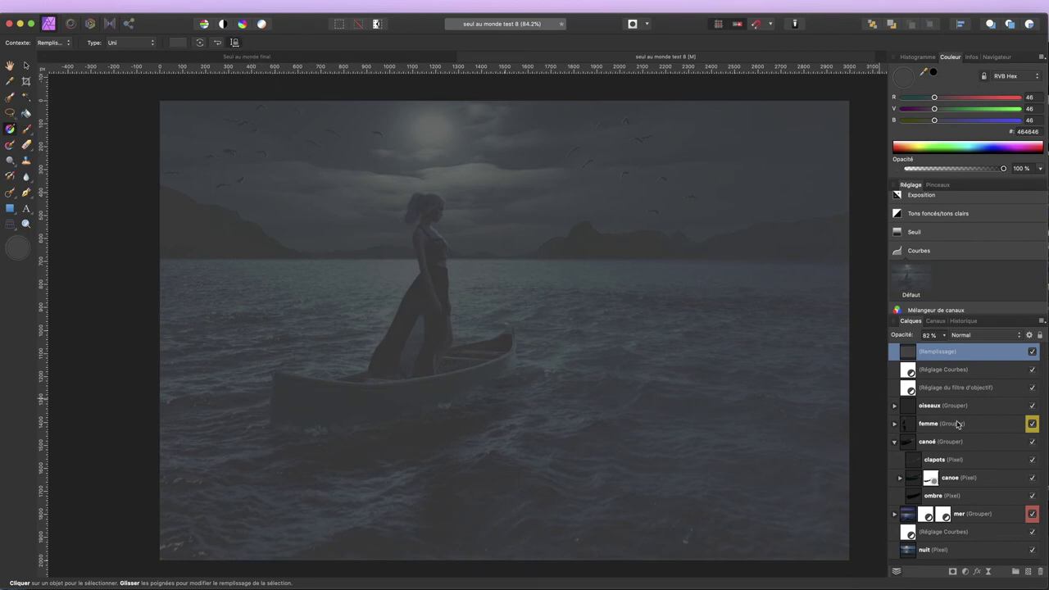
pyautogui.click(952, 571)
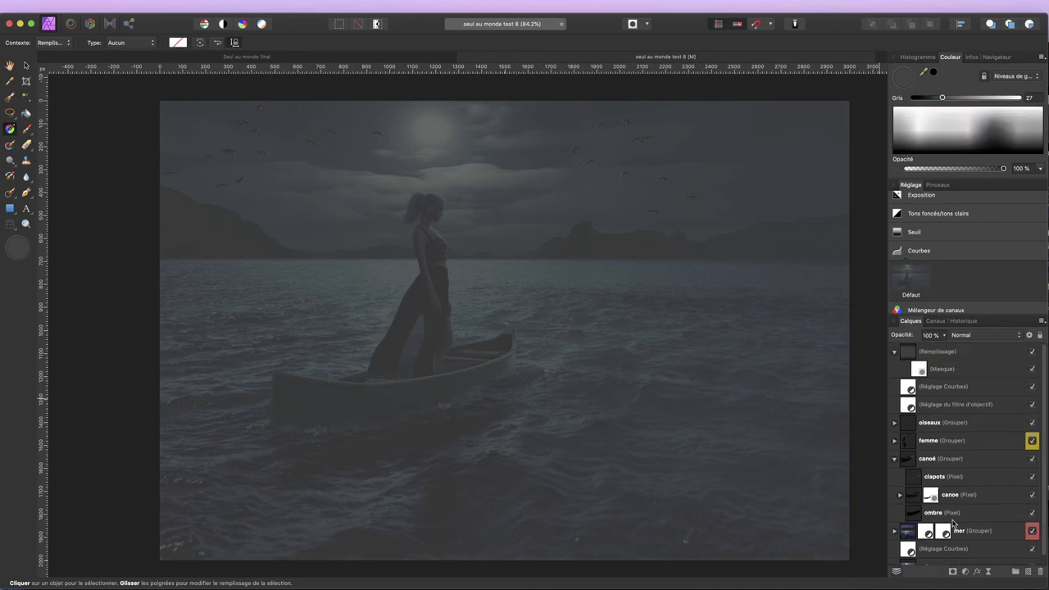
# On the fill's mask, draw a trapezoid selection from below the moon, widening over the canoe.
pyautogui.click(929, 377)
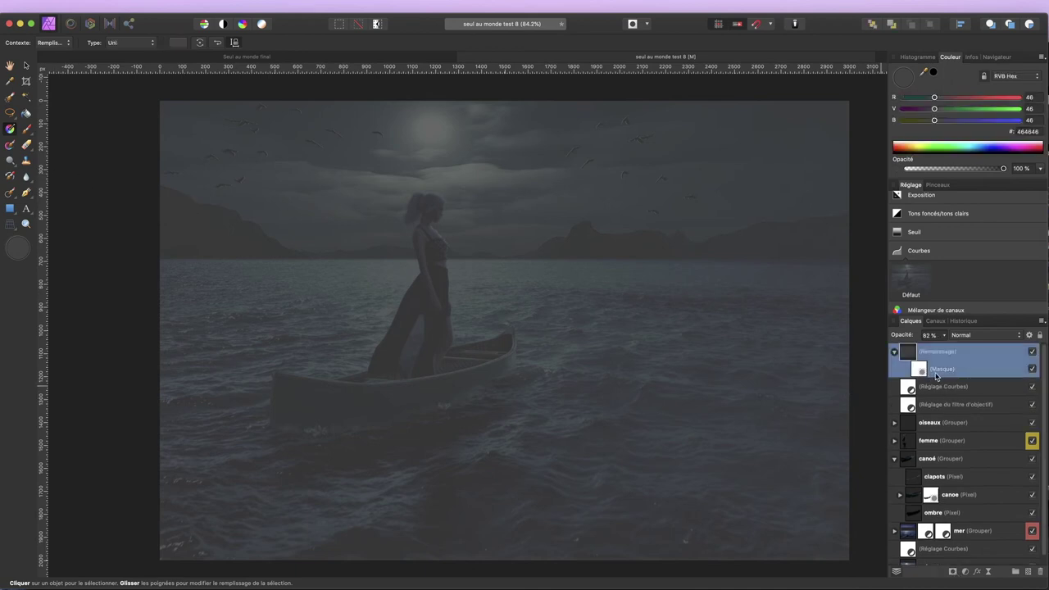
pyautogui.click(919, 371)
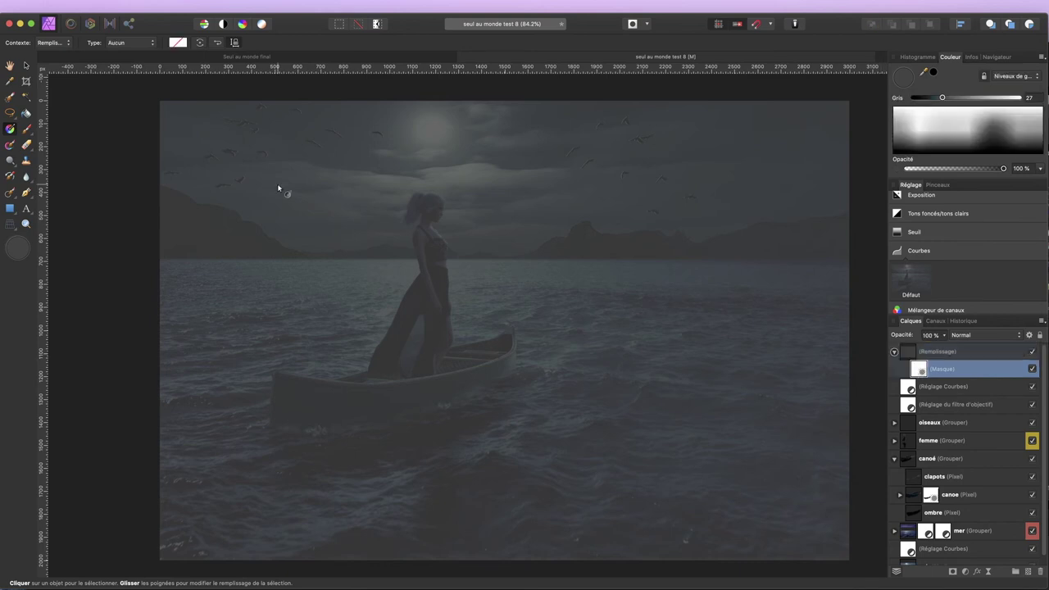
pyautogui.click(10, 112)
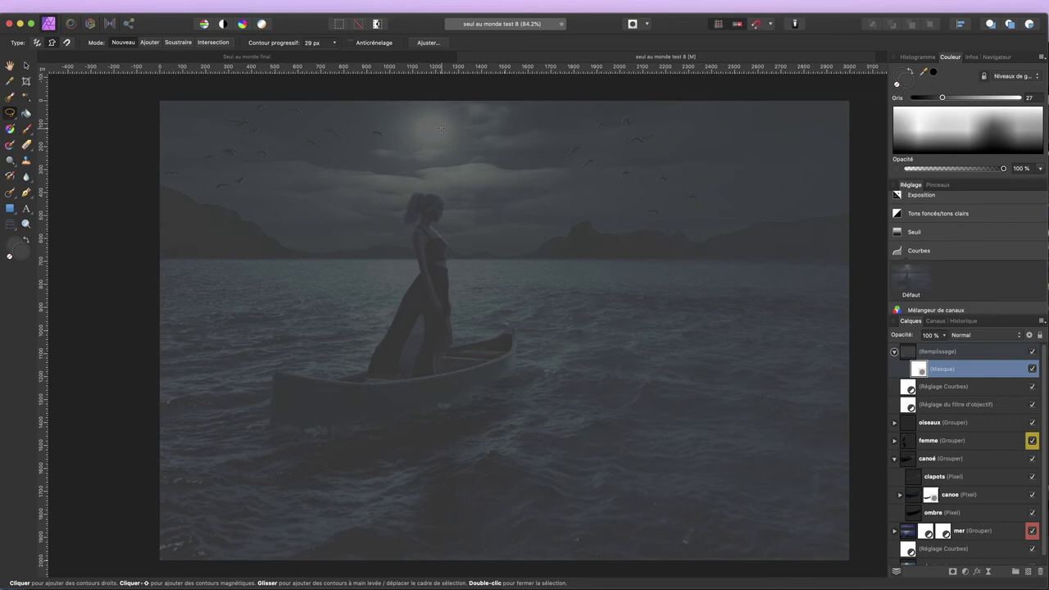
pyautogui.click(441, 128)
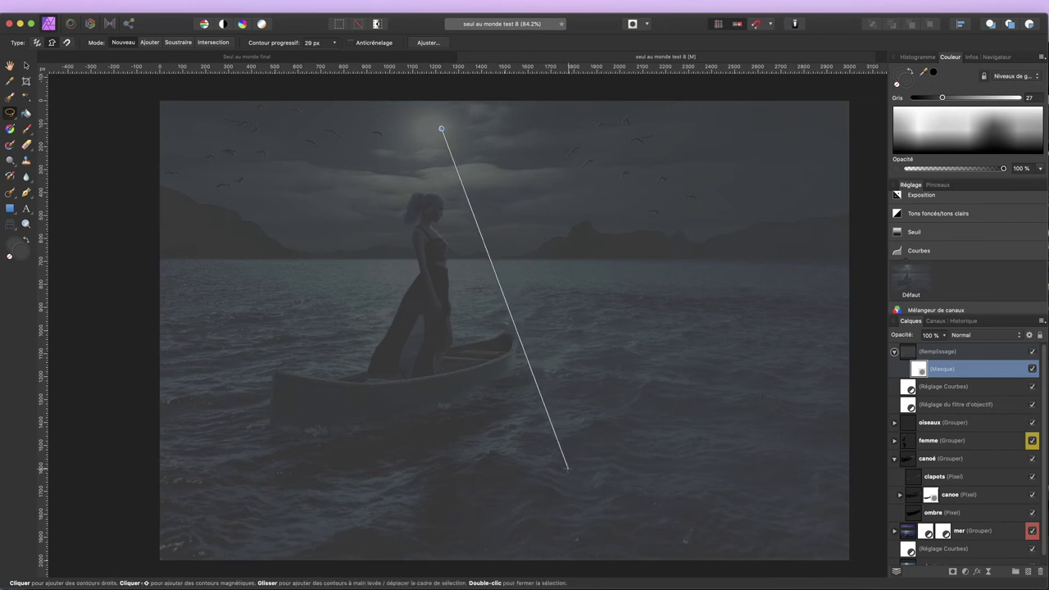
pyautogui.click(567, 469)
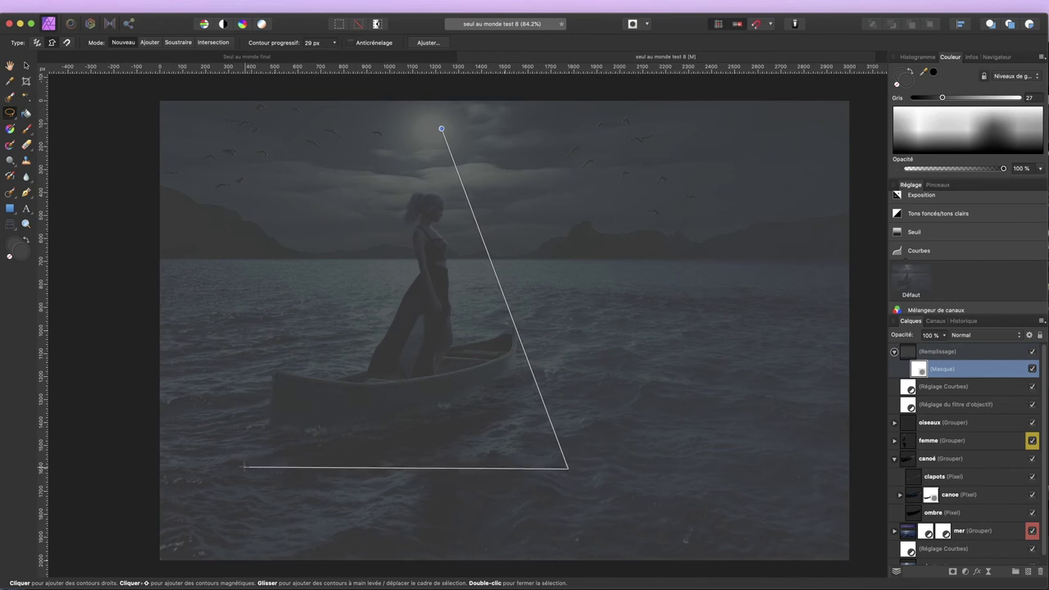
pyautogui.click(227, 464)
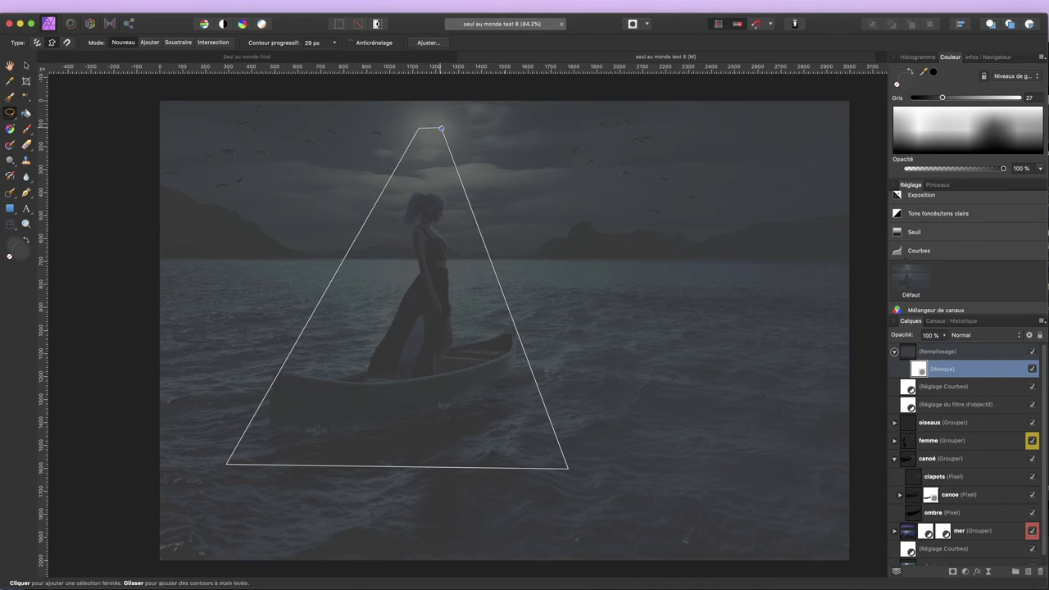
pyautogui.click(441, 128)
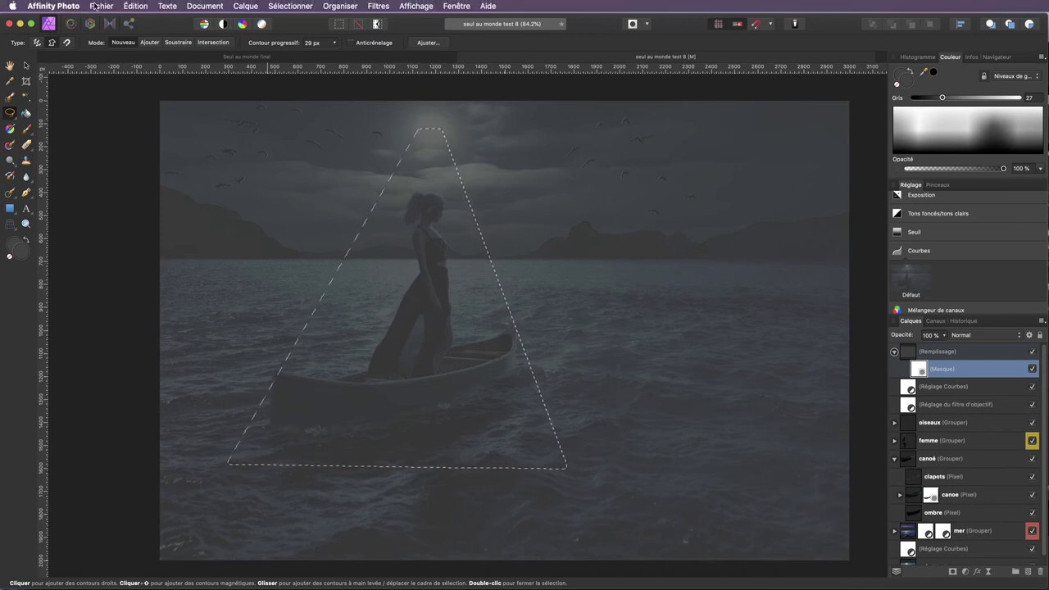
pyautogui.click(130, 6)
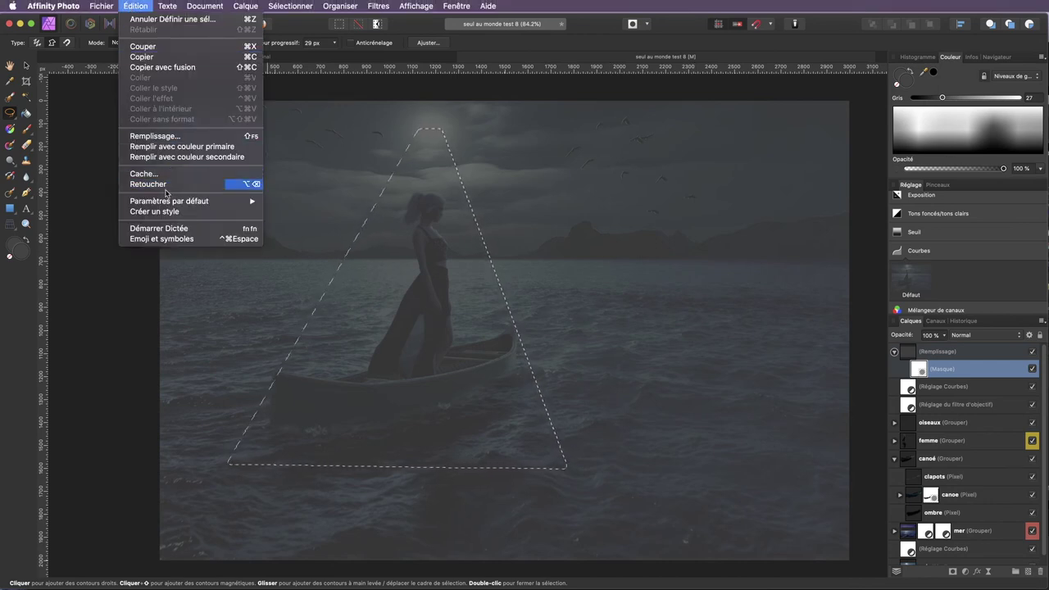
# Fill the trapezoid selection on the mask with black to cut the beam, then deselect.
pyautogui.click(156, 136)
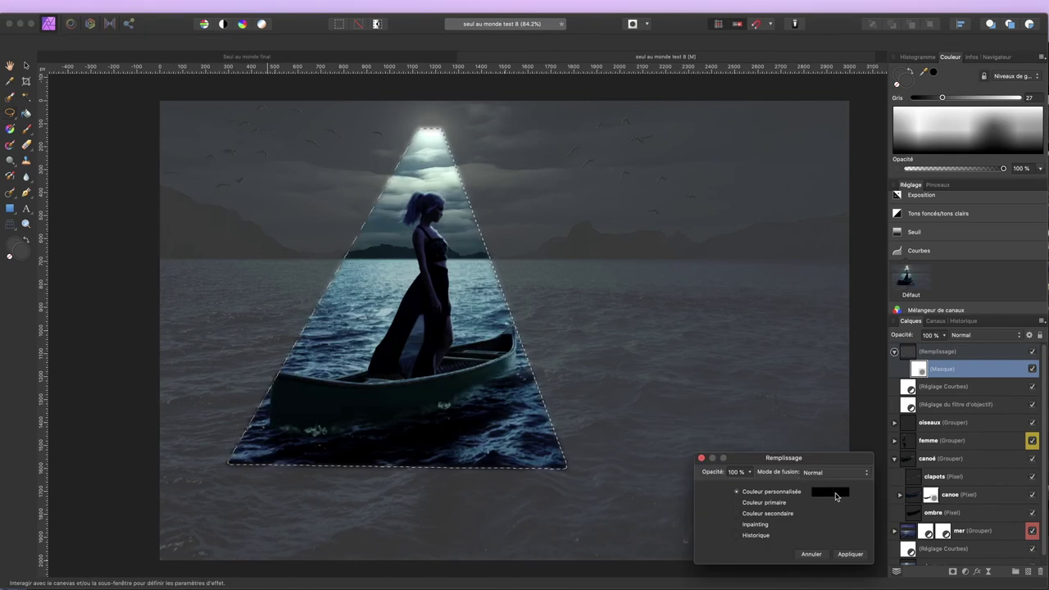
pyautogui.click(850, 555)
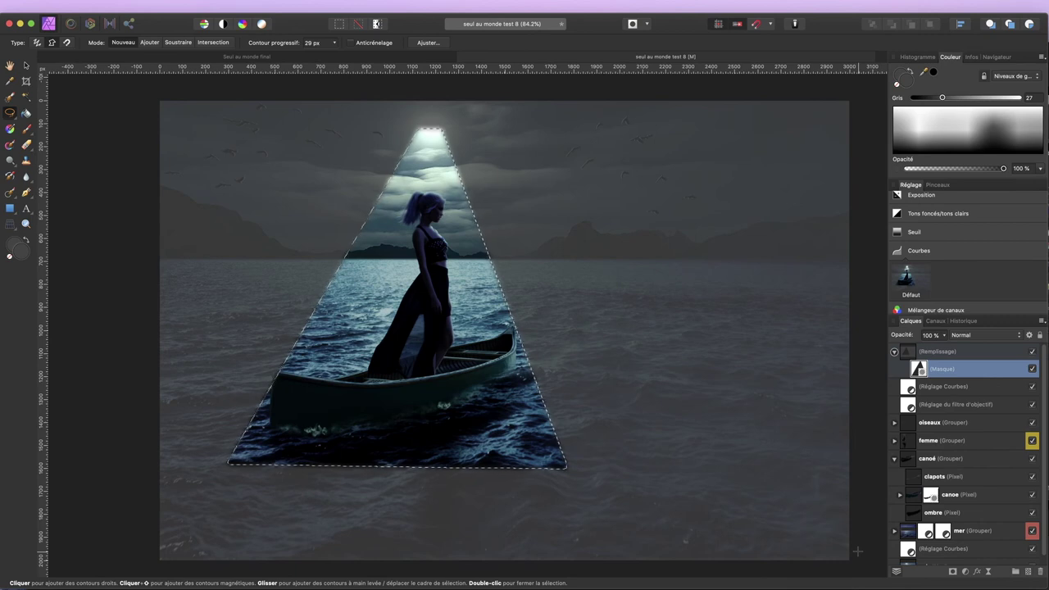
pyautogui.hotkey('ctrl', 'd')
pyautogui.click(989, 572)
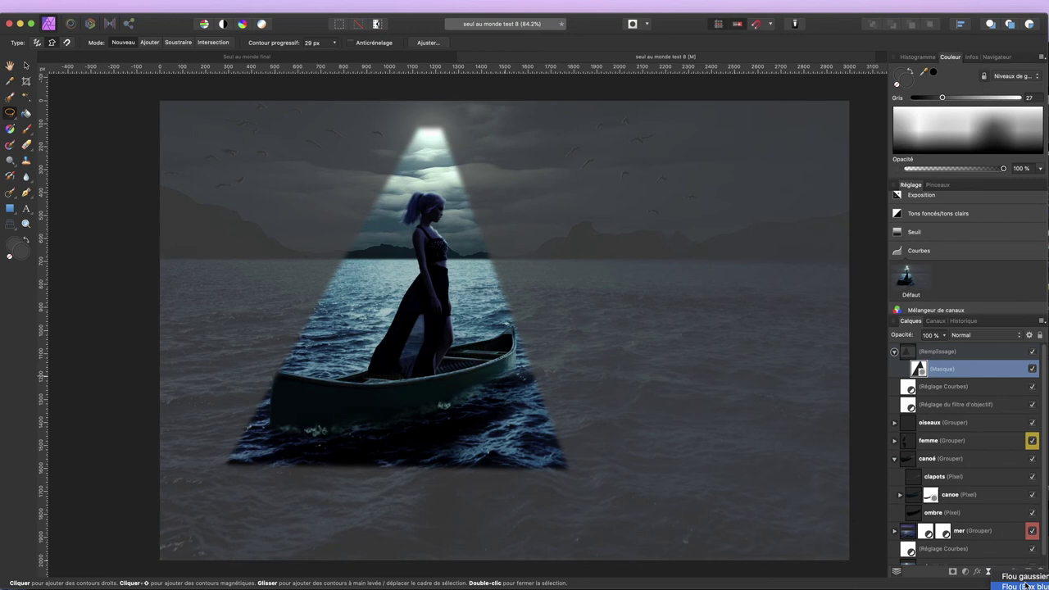
# Nest a live Gaussian blur under the fill's mask, with a radius of 68.7 px.
pyautogui.click(1026, 577)
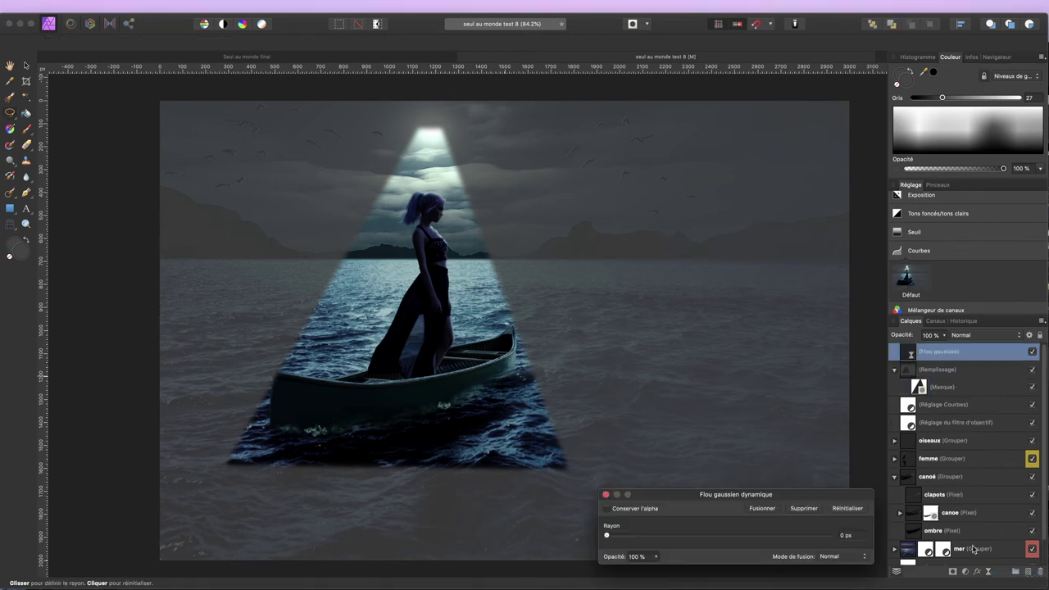
pyautogui.moveTo(607, 535); pyautogui.dragTo(766, 542)
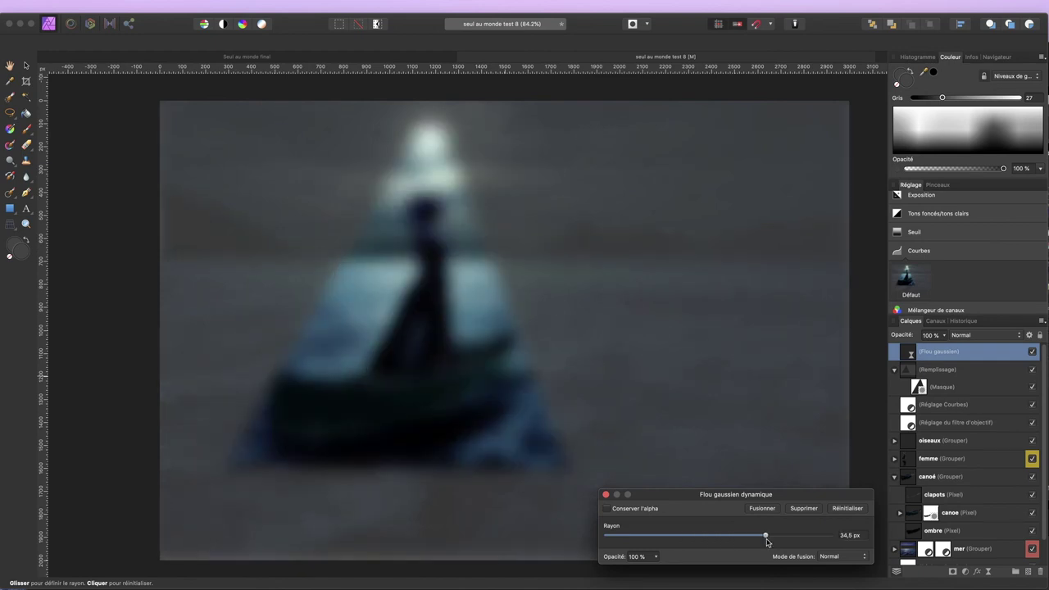
pyautogui.click(605, 494)
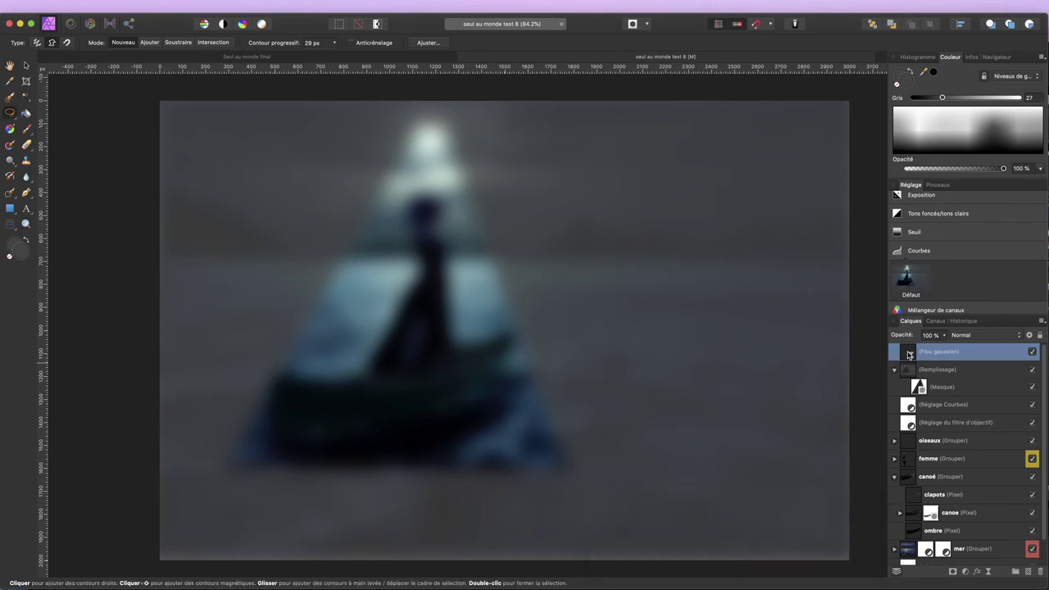
pyautogui.moveTo(909, 358); pyautogui.dragTo(916, 385)
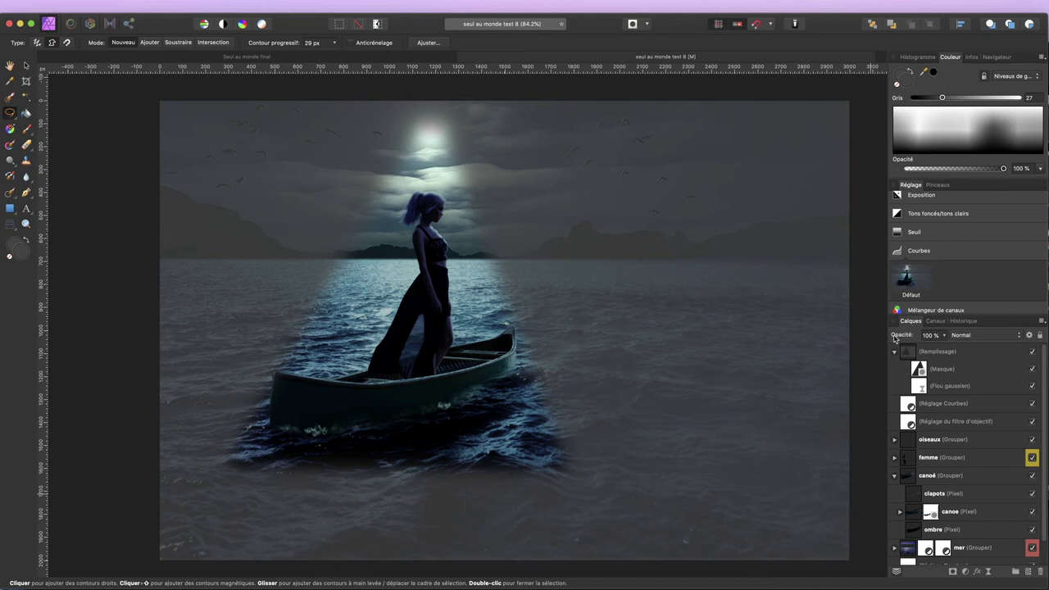
pyautogui.doubleClick(919, 386)
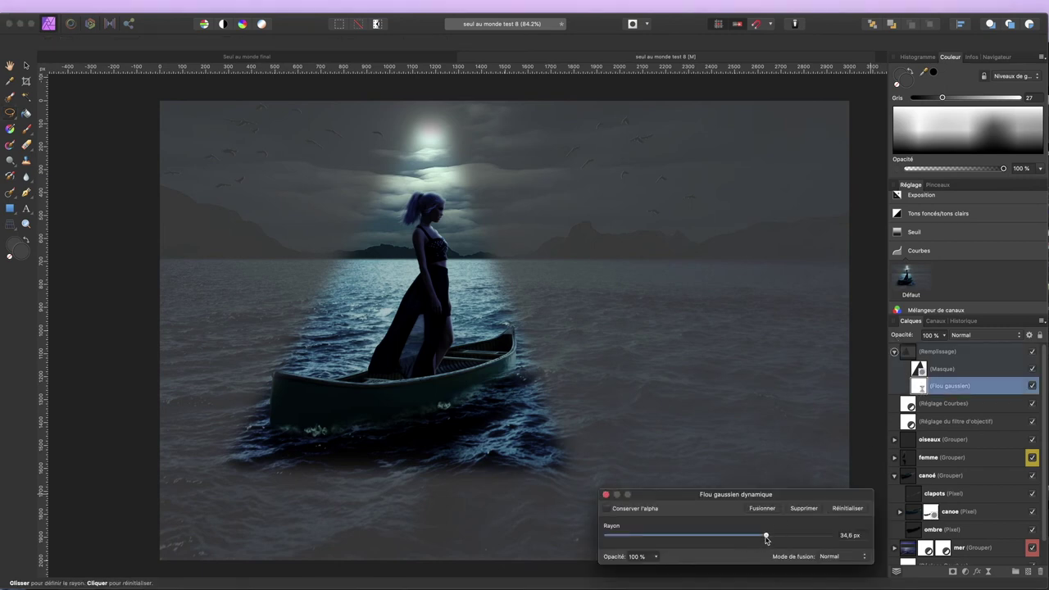
pyautogui.moveTo(770, 537); pyautogui.dragTo(814, 538)
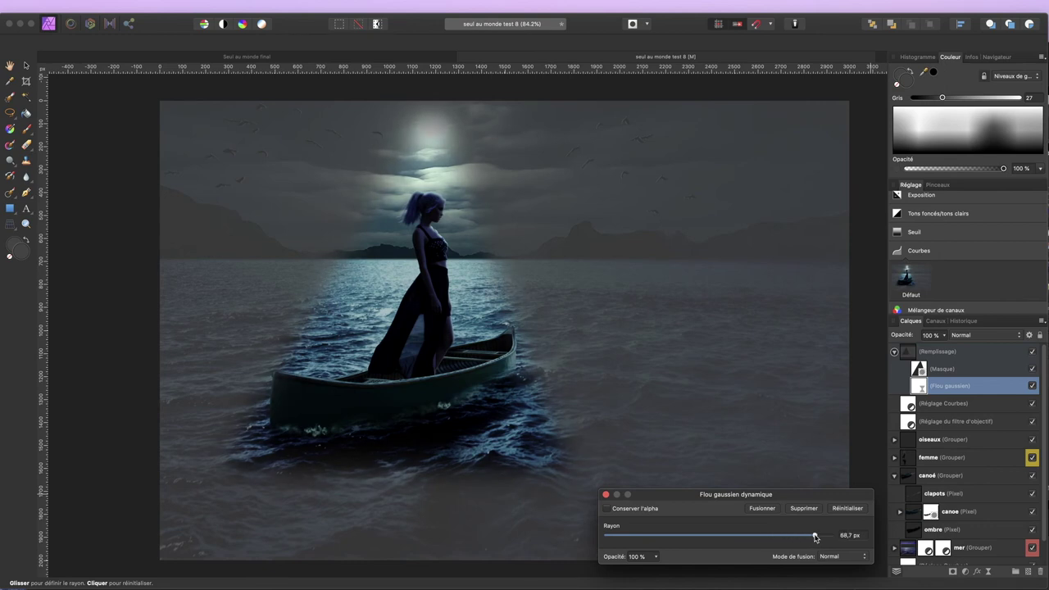
pyautogui.click(606, 497)
pyautogui.click(983, 352)
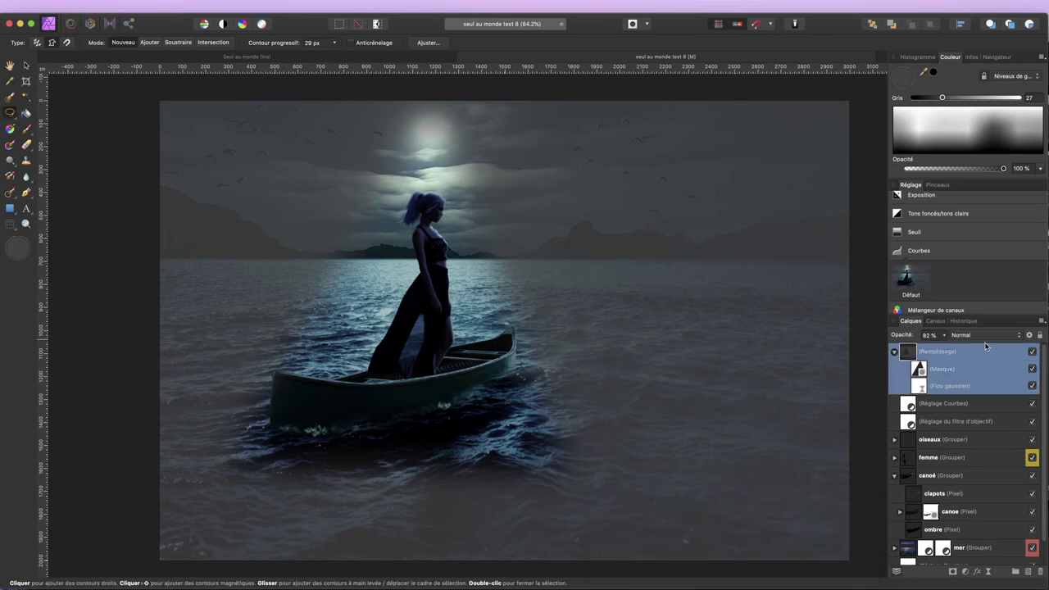
pyautogui.click(988, 336)
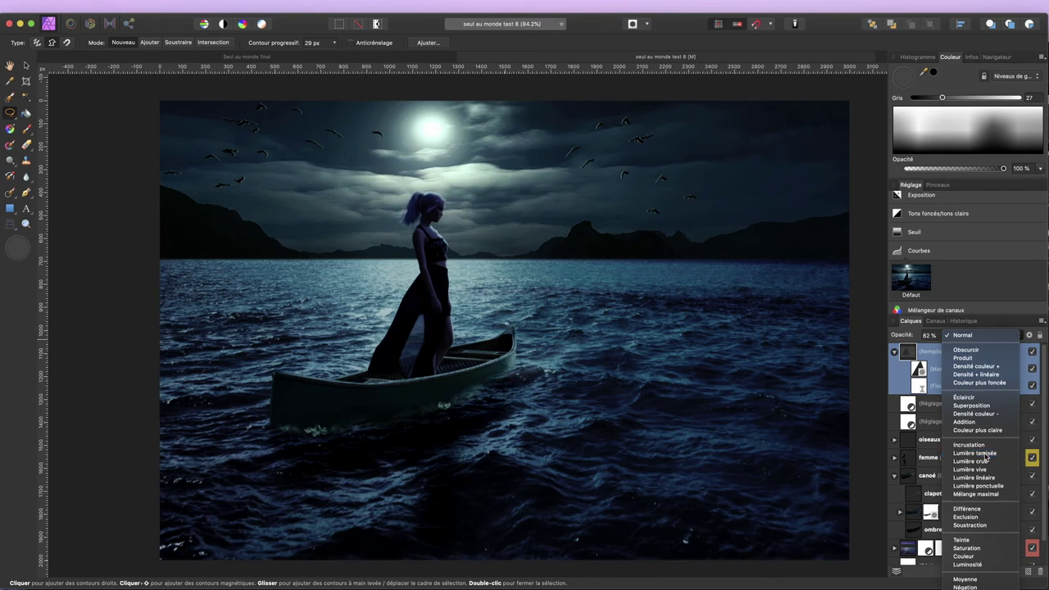
# Blend the blurred fill as Lumière tamisée, adjust the blur radius, and raise opacity to 100%.
pyautogui.click(985, 453)
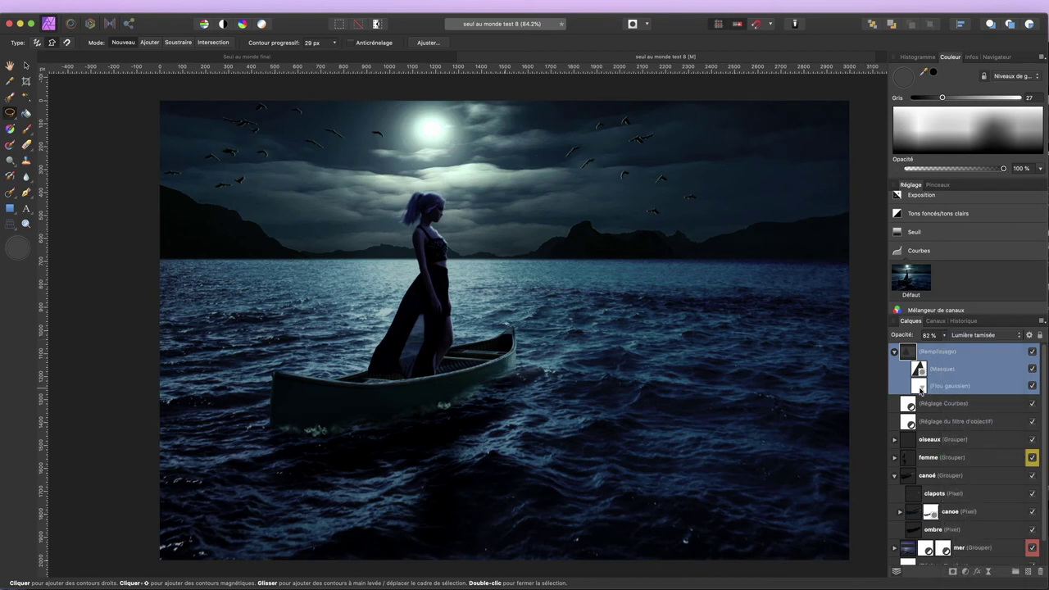
pyautogui.doubleClick(920, 390)
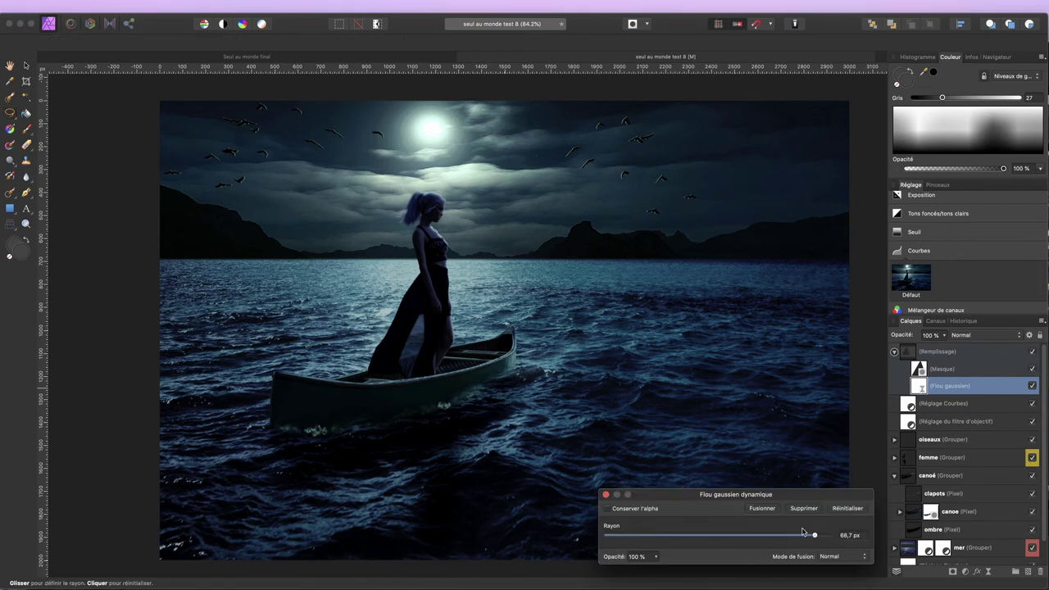
pyautogui.moveTo(817, 536)
pyautogui.mouseDown()
pyautogui.moveTo(759, 535)
pyautogui.moveTo(782, 534)
pyautogui.mouseUp()
pyautogui.click(607, 495)
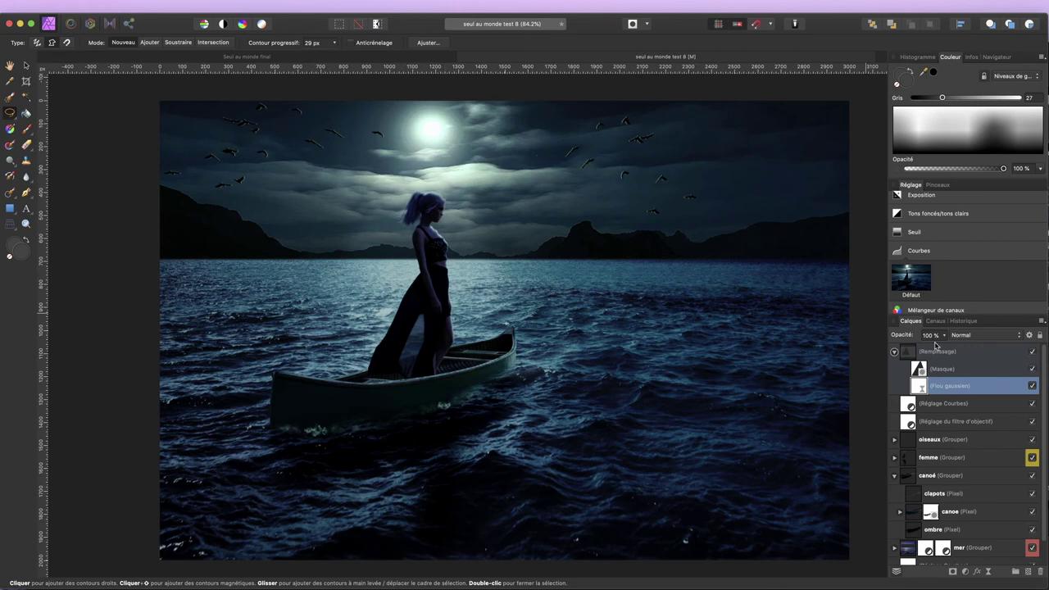
pyautogui.click(965, 351)
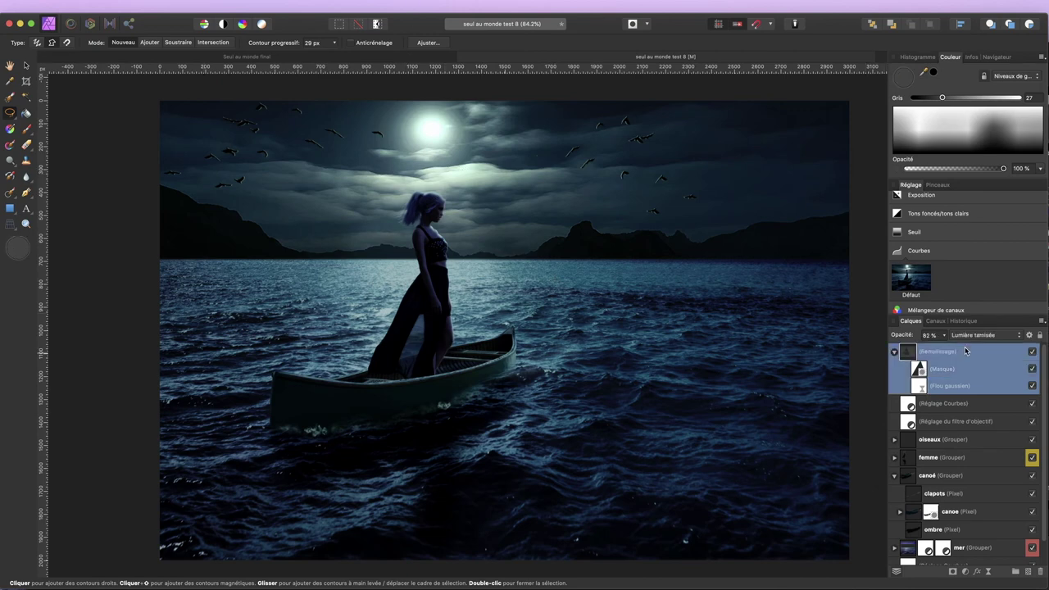
pyautogui.moveTo(901, 339); pyautogui.dragTo(938, 341)
# Choose light-ray brush 1209, add a new pixel layer, and set the paint colour to white.
pyautogui.click(28, 131)
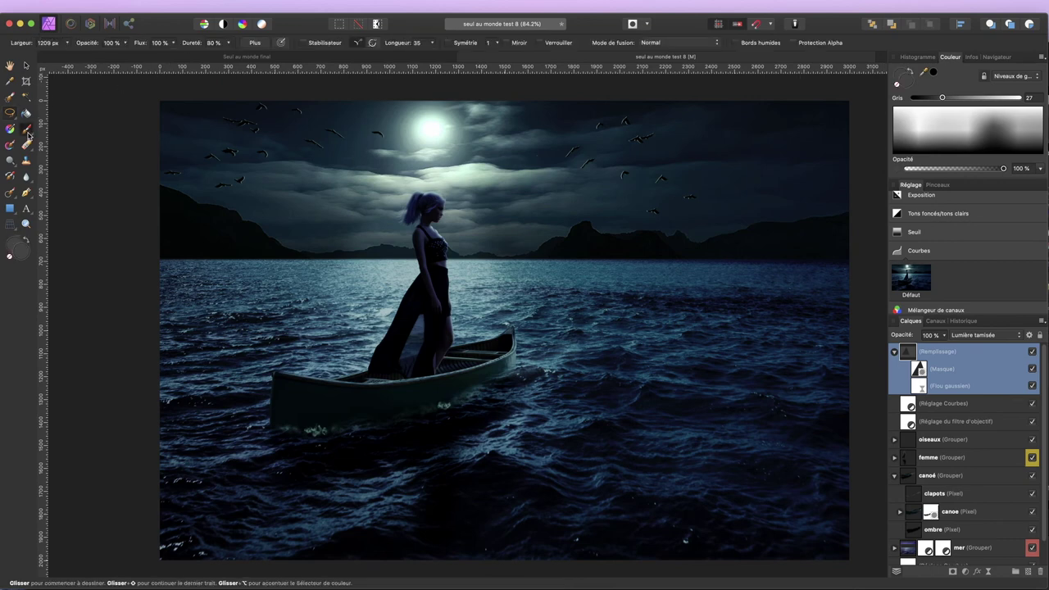
pyautogui.click(936, 186)
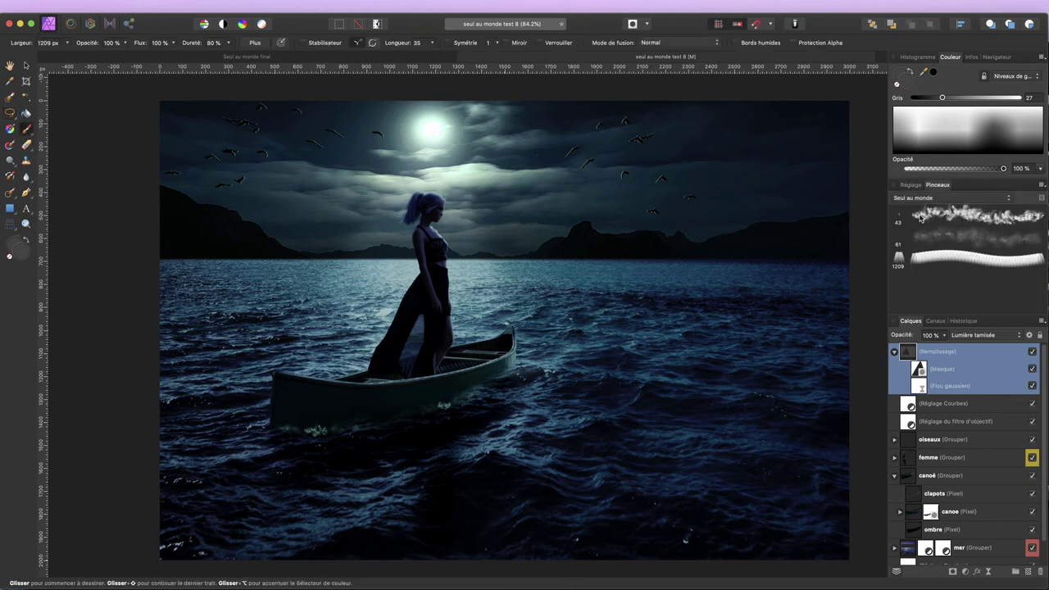
pyautogui.click(901, 260)
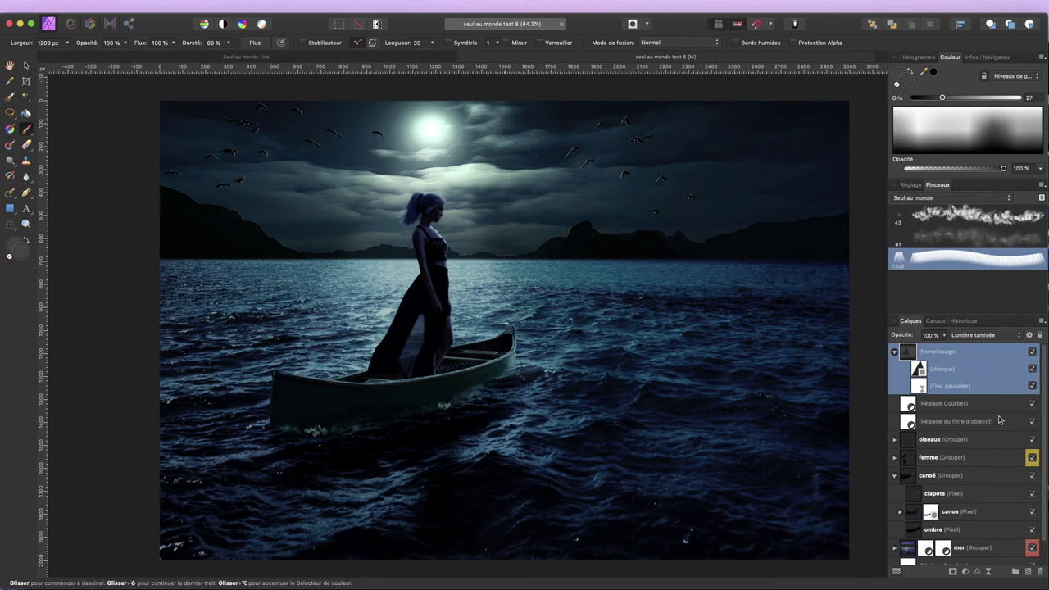
pyautogui.click(1029, 572)
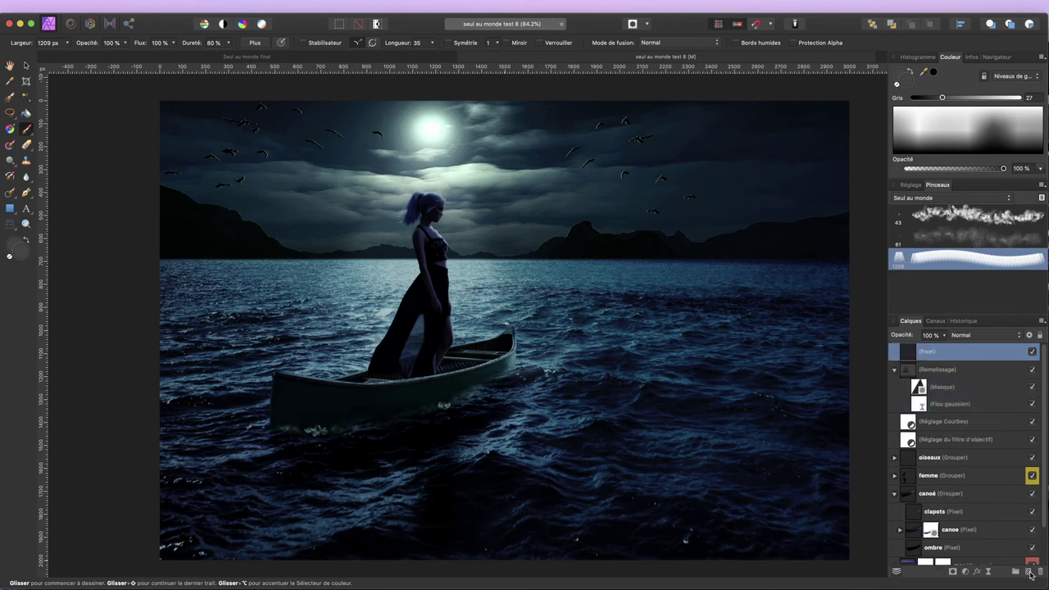
pyautogui.click(25, 256)
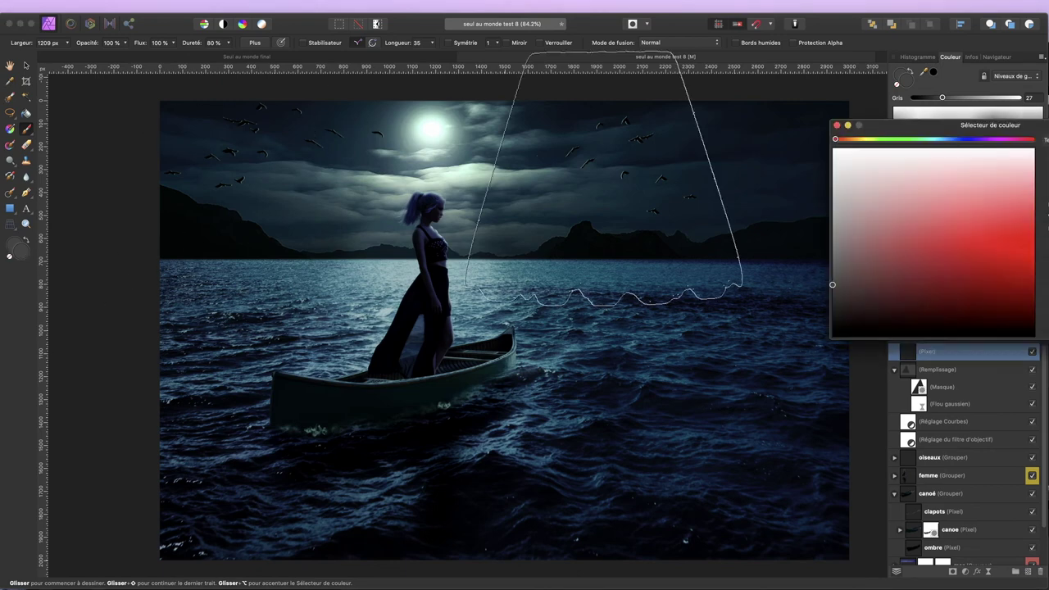
pyautogui.moveTo(834, 289); pyautogui.dragTo(834, 148)
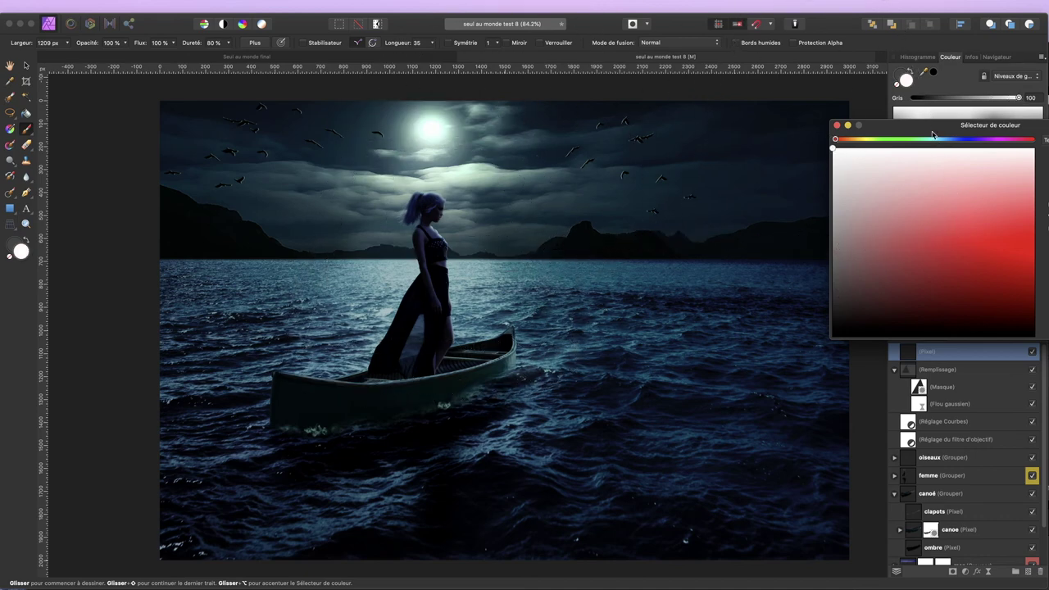
pyautogui.click(837, 124)
# Stamp white light rays below the moon over the woman, undoing the stray stamps.
pyautogui.click(427, 250)
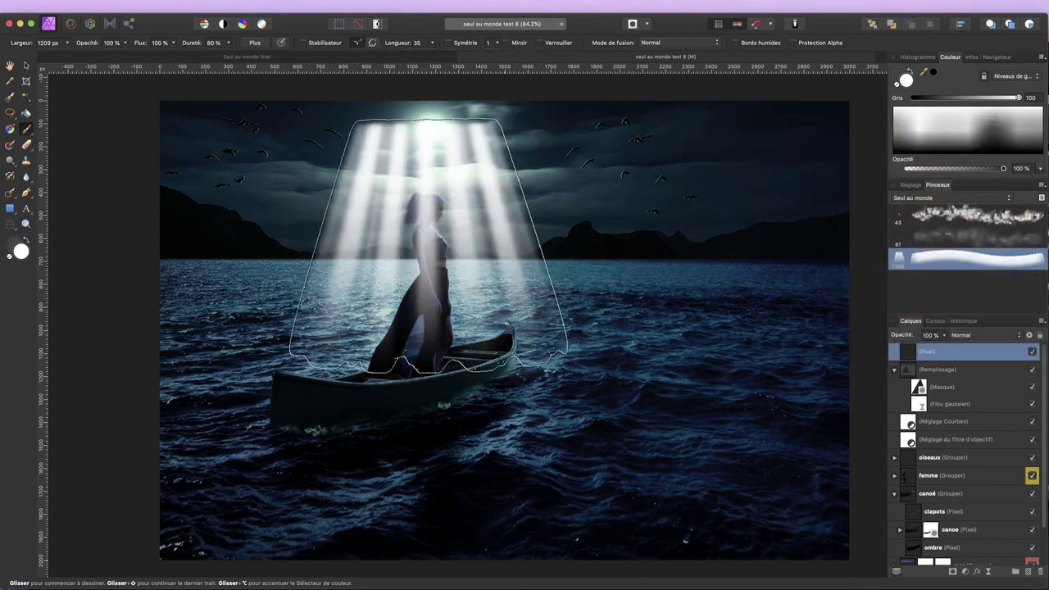
pyautogui.hotkey('ctrl', 'z')
pyautogui.click(434, 250)
pyautogui.hotkey('ctrl', 'z')
pyautogui.click(438, 251)
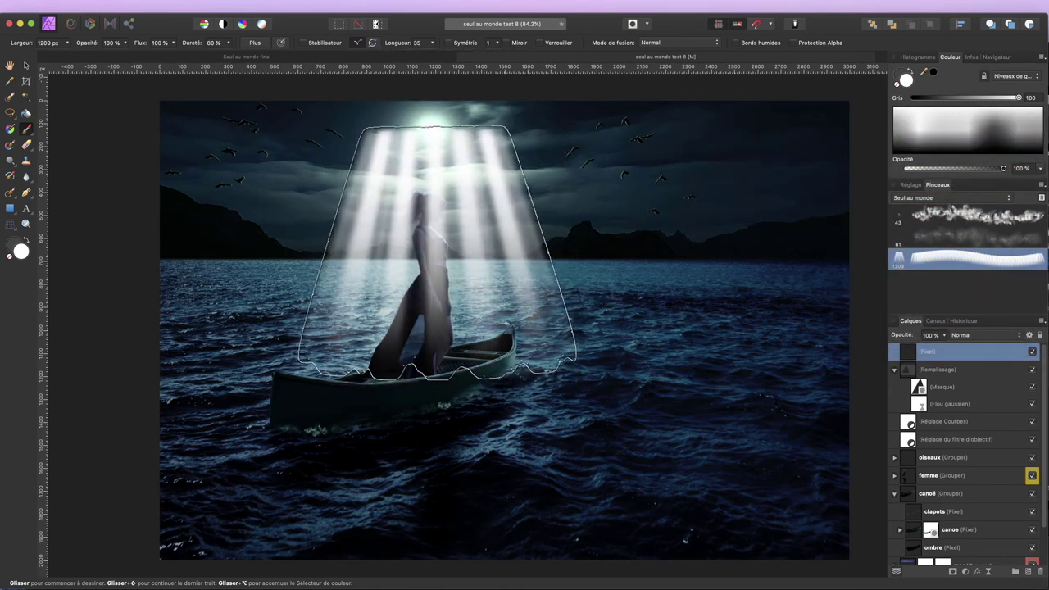
pyautogui.hotkey('ctrl', 'z')
pyautogui.click(437, 251)
pyautogui.click(574, 446)
pyautogui.hotkey('ctrl', 'z')
pyautogui.click(456, 491)
pyautogui.hotkey('ctrl', 'z')
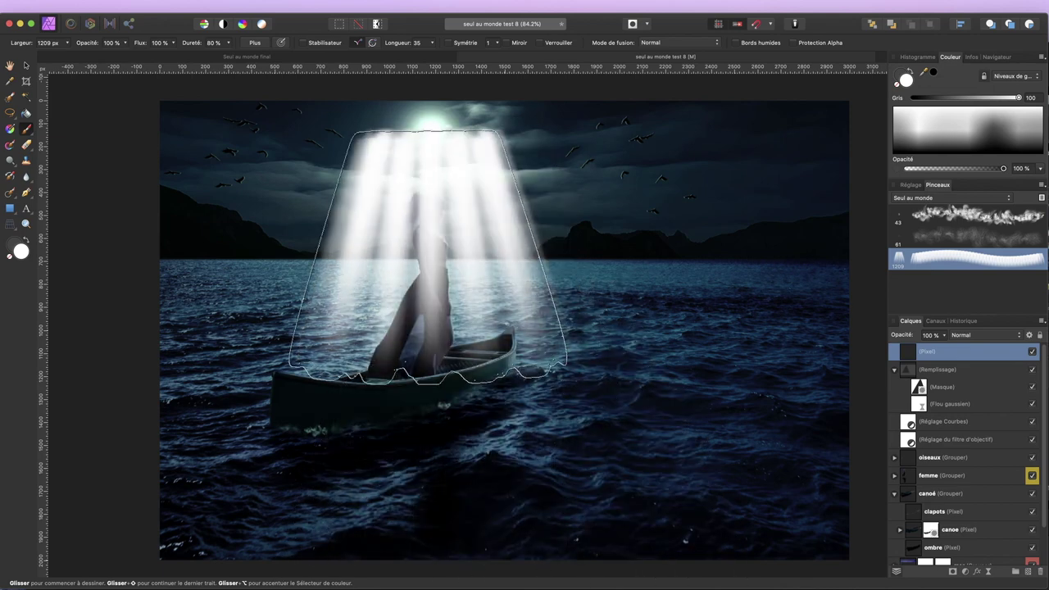
pyautogui.click(383, 442)
pyautogui.hotkey('ctrl', 'z')
pyautogui.click(401, 574)
pyautogui.hotkey('ctrl', 'z')
pyautogui.click(401, 385)
pyautogui.hotkey('ctrl', 'z')
pyautogui.click(152, 139)
pyautogui.hotkey('ctrl', 'z')
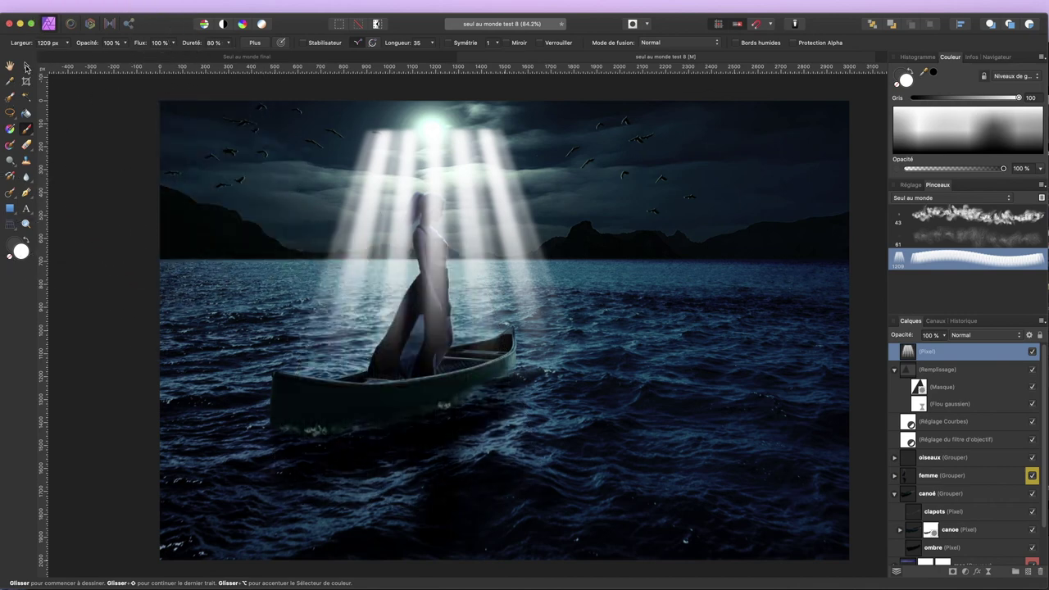
pyautogui.click(26, 66)
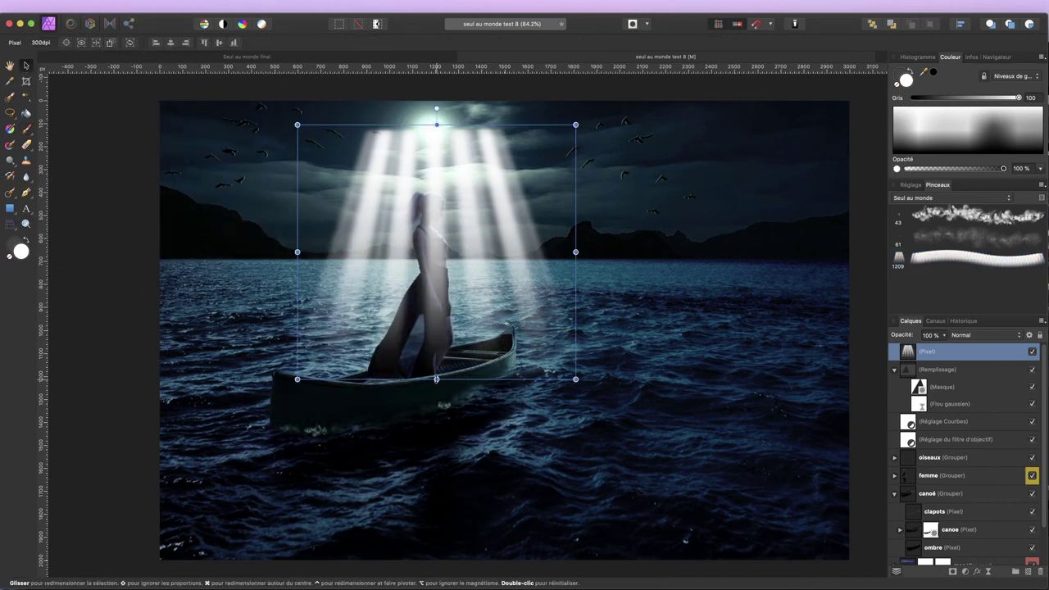
# Stretch the rays past the canoe and perspective-warp them narrow at the moon, wide at sea.
pyautogui.moveTo(437, 379); pyautogui.dragTo(436, 438)
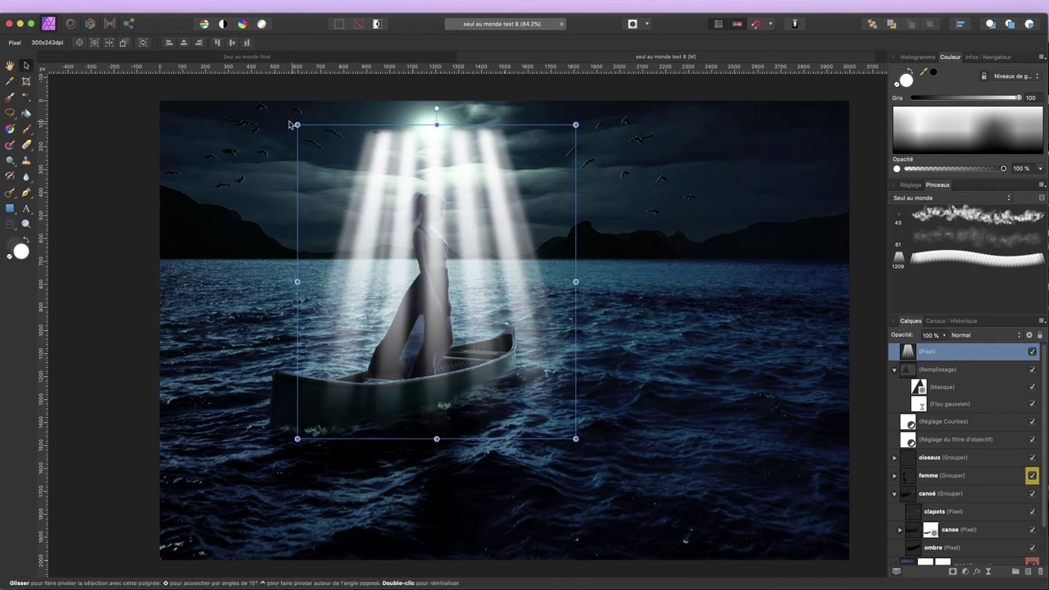
pyautogui.click(9, 226)
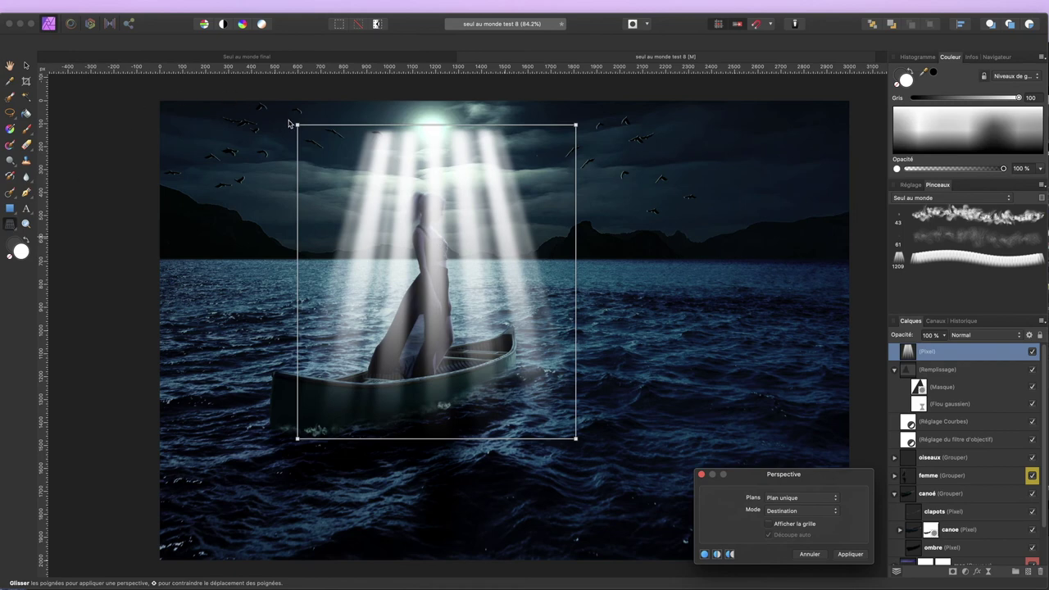
pyautogui.moveTo(298, 127); pyautogui.dragTo(371, 129)
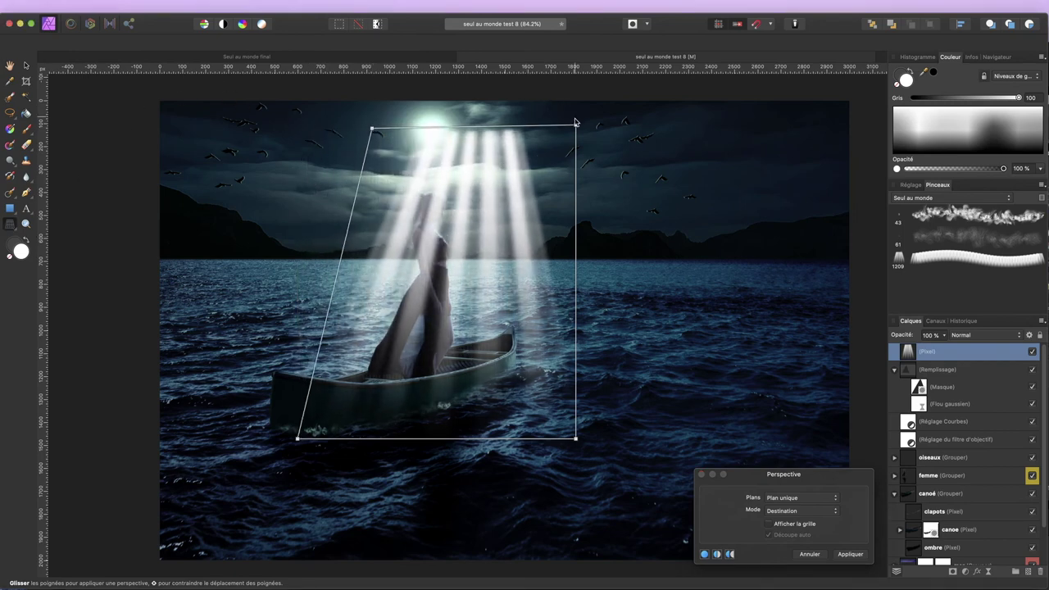
pyautogui.moveTo(575, 126); pyautogui.dragTo(480, 131)
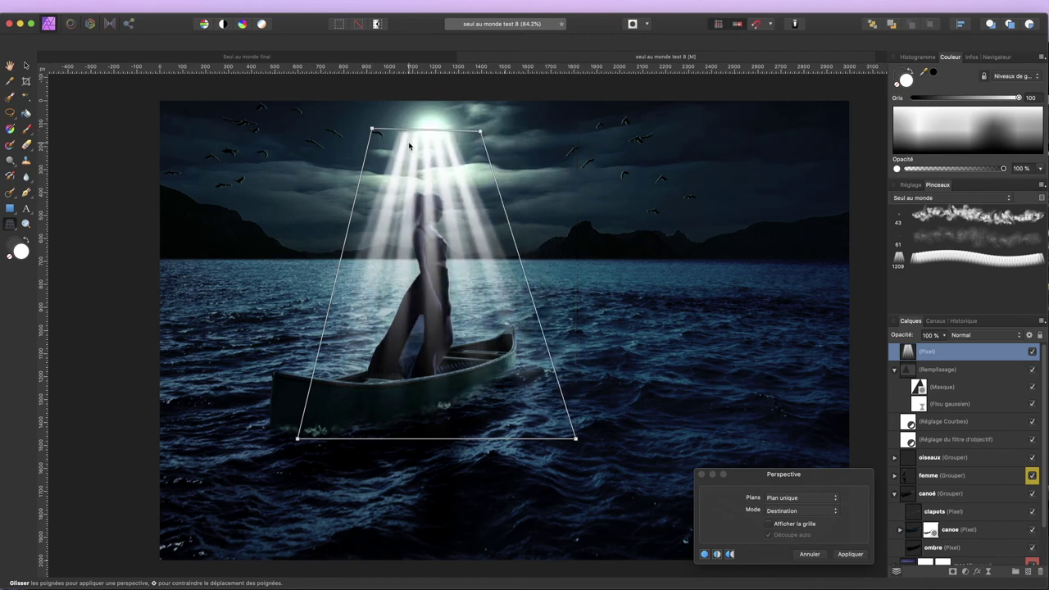
pyautogui.moveTo(373, 130); pyautogui.dragTo(397, 129)
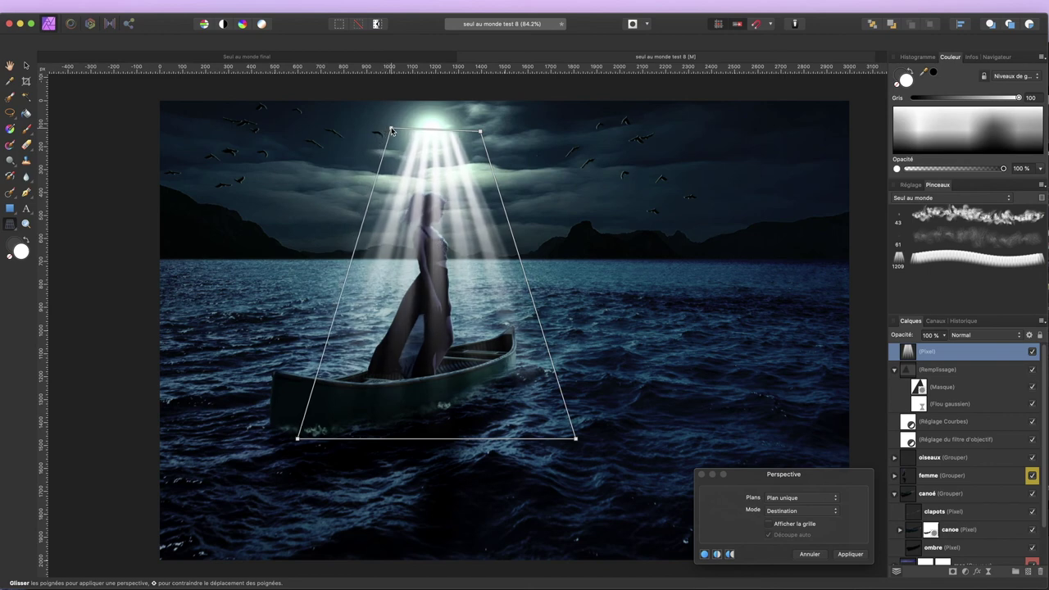
pyautogui.moveTo(481, 131); pyautogui.dragTo(462, 128)
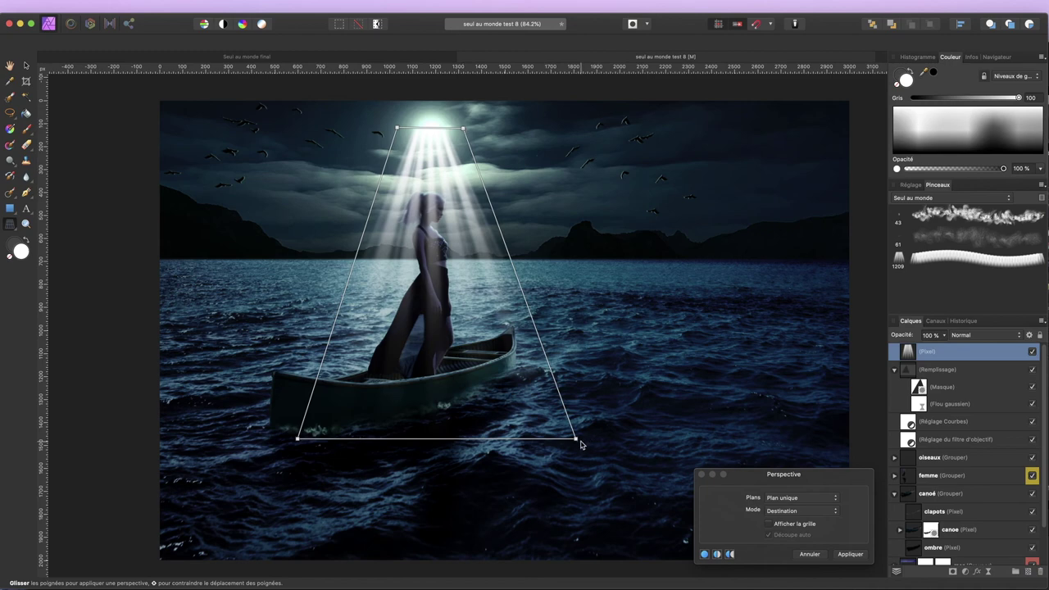
pyautogui.moveTo(577, 439); pyautogui.dragTo(582, 441)
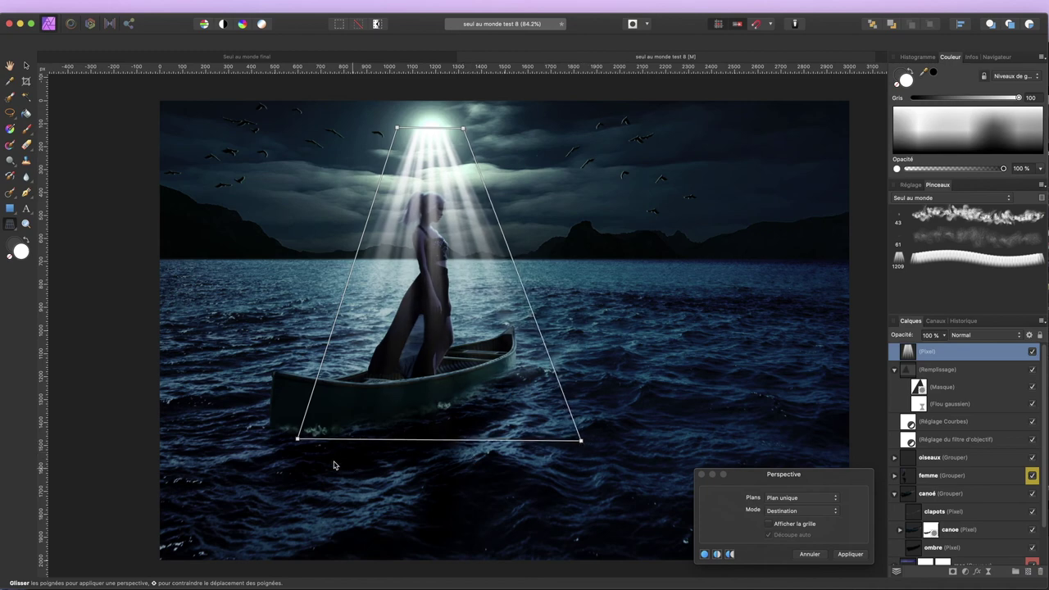
pyautogui.moveTo(297, 440); pyautogui.dragTo(223, 436)
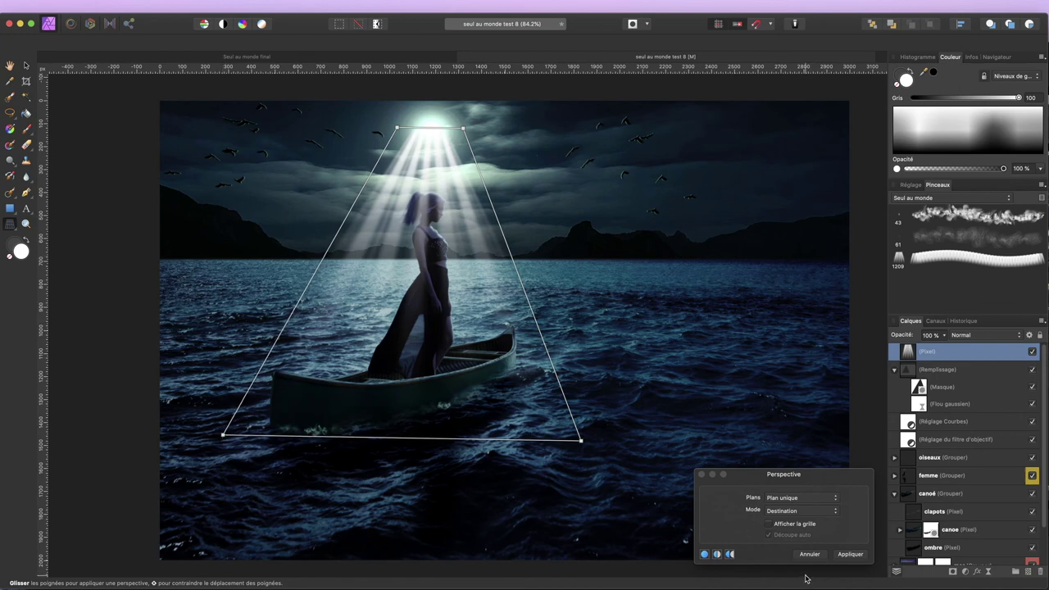
pyautogui.click(850, 555)
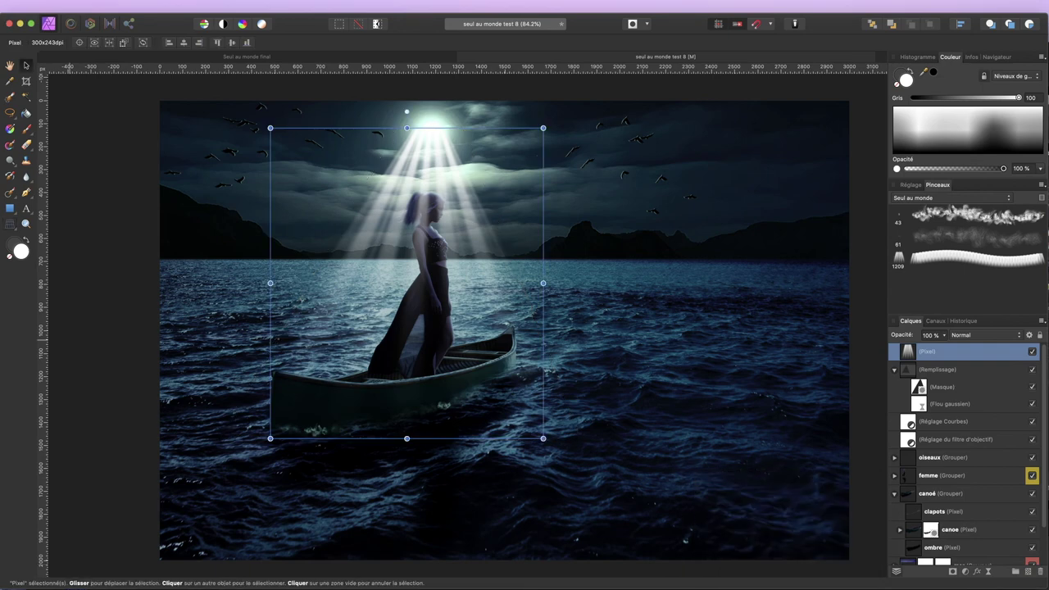
# Set the rays layer to Lumière tamisée at 49% opacity and rename it 'aura'.
pyautogui.click(980, 336)
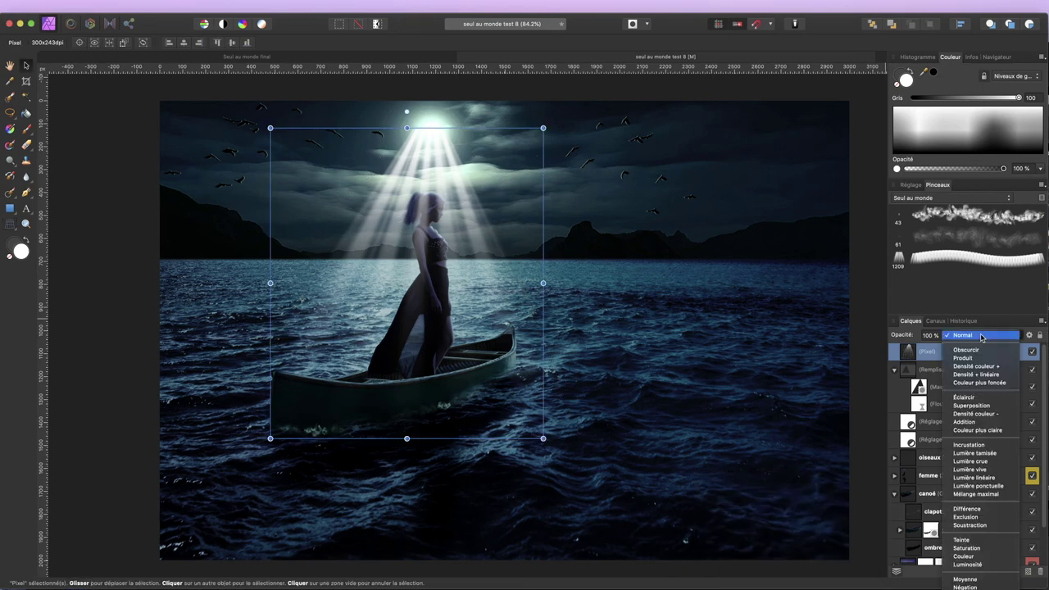
pyautogui.click(979, 454)
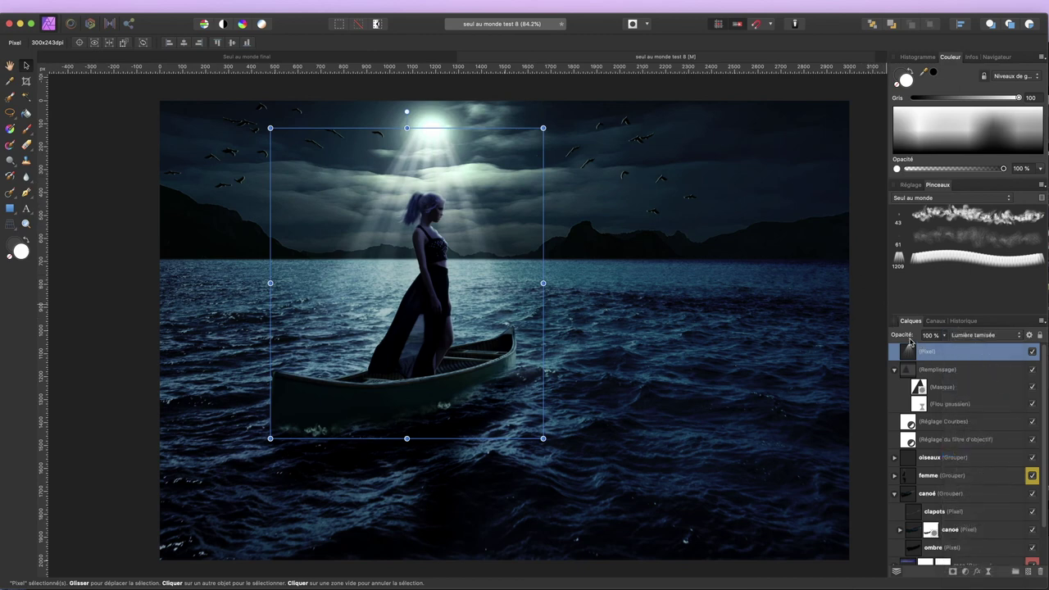
pyautogui.moveTo(907, 338)
pyautogui.mouseDown()
pyautogui.moveTo(875, 339)
pyautogui.moveTo(885, 338)
pyautogui.mouseUp()
pyautogui.doubleClick(920, 351)
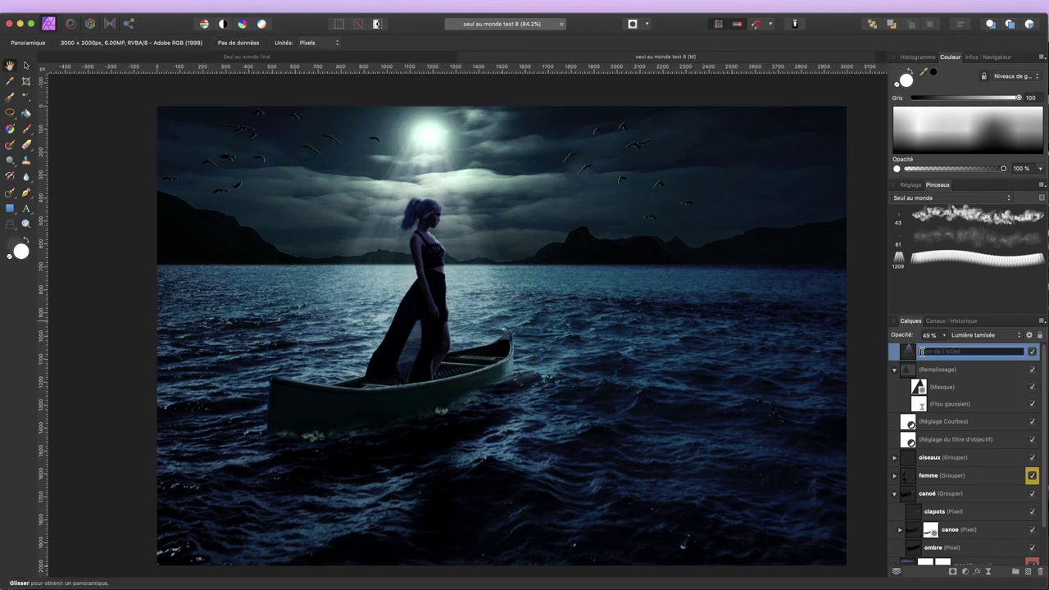
pyautogui.write('aura')
pyautogui.press('Return')
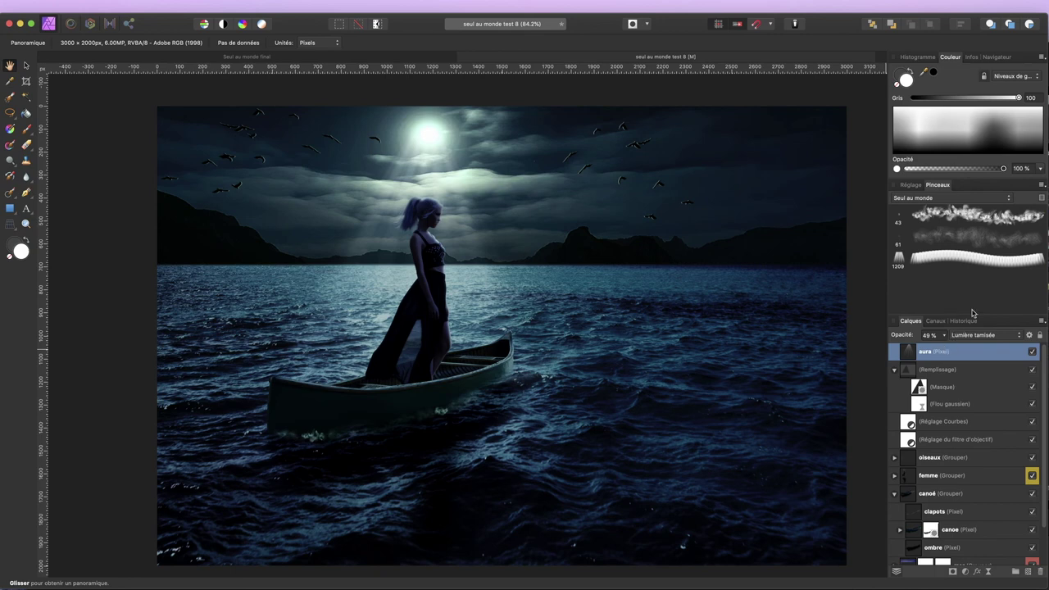
pyautogui.click(910, 185)
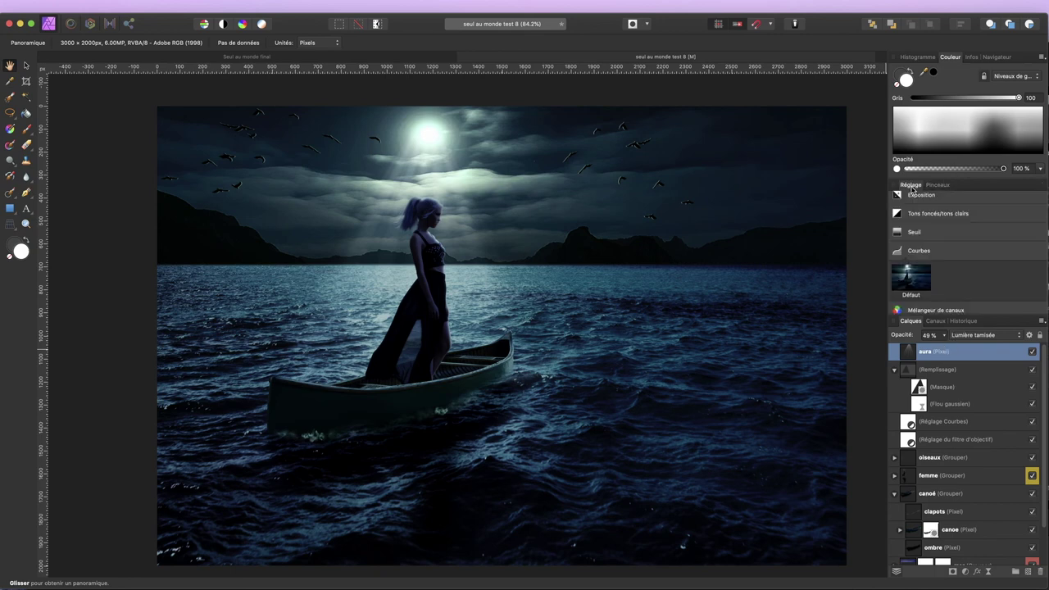
# Add a Table de conversion (LUT) adjustment layer above the aura layer.
pyautogui.scroll(-2, 941, 243)
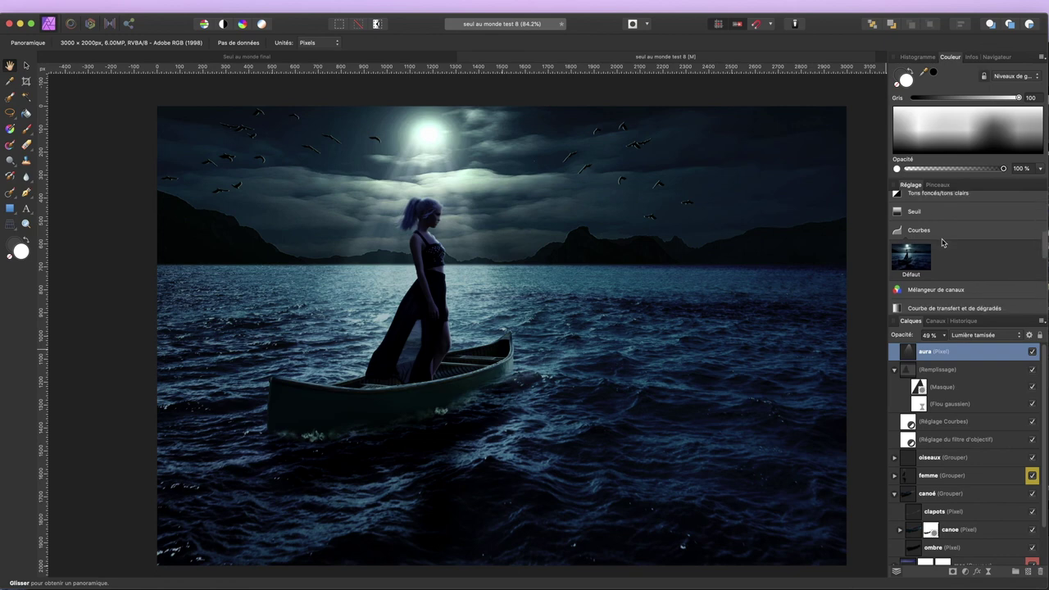
pyautogui.scroll(-1, 941, 243)
pyautogui.scroll(-1, 941, 242)
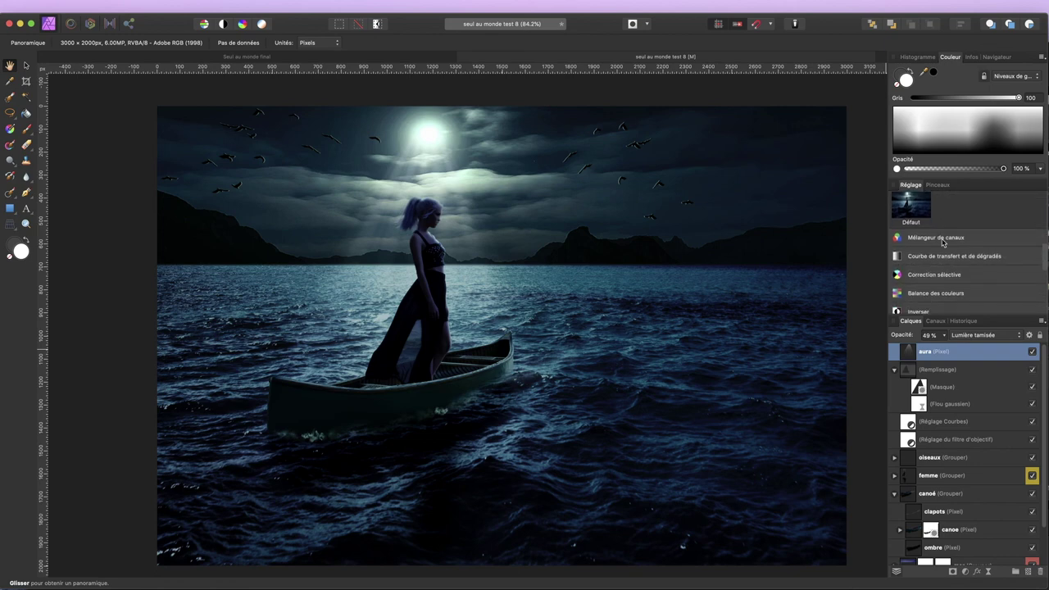
pyautogui.scroll(1, 941, 242)
pyautogui.scroll(-3, 941, 242)
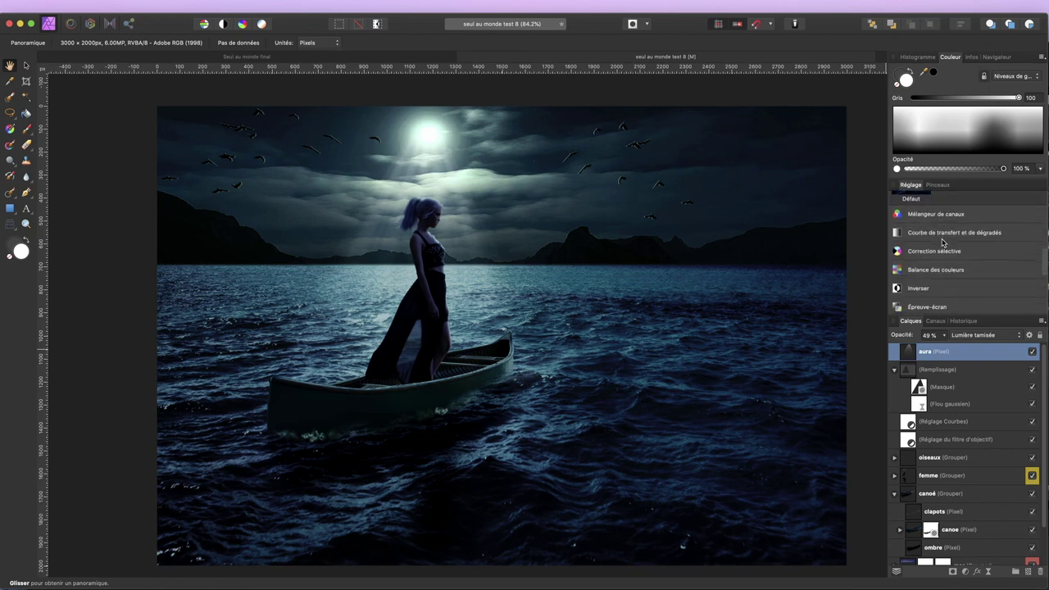
pyautogui.scroll(-3, 941, 243)
pyautogui.scroll(-3, 942, 242)
pyautogui.scroll(-3, 941, 242)
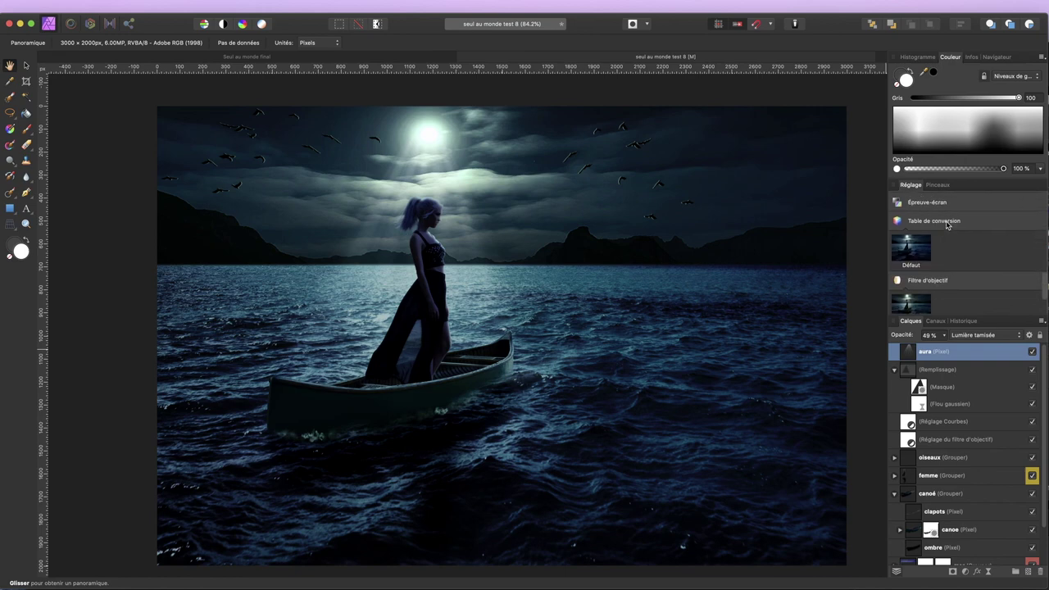
pyautogui.click(946, 223)
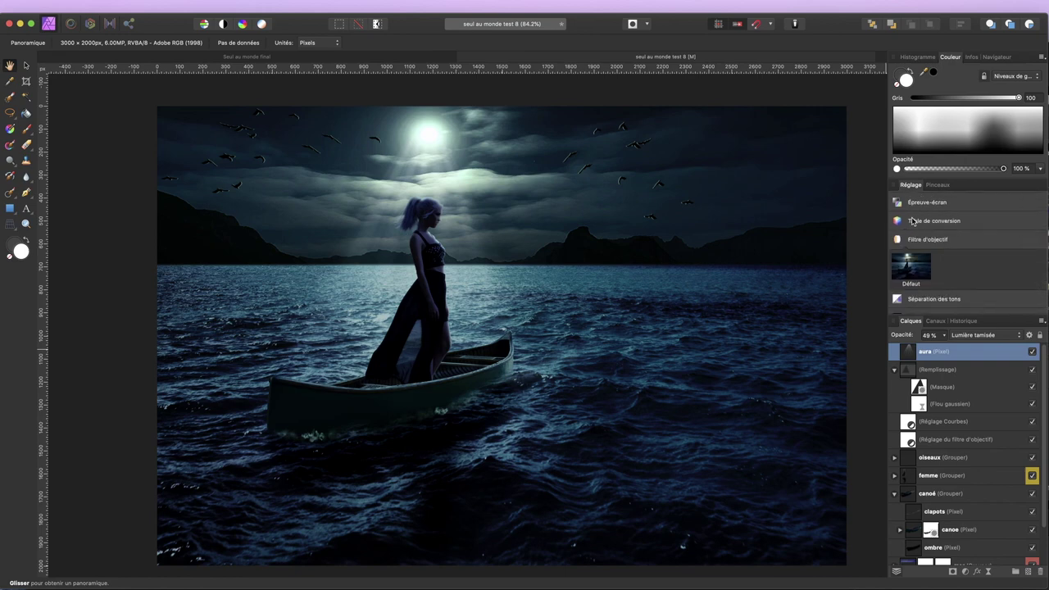
pyautogui.click(912, 221)
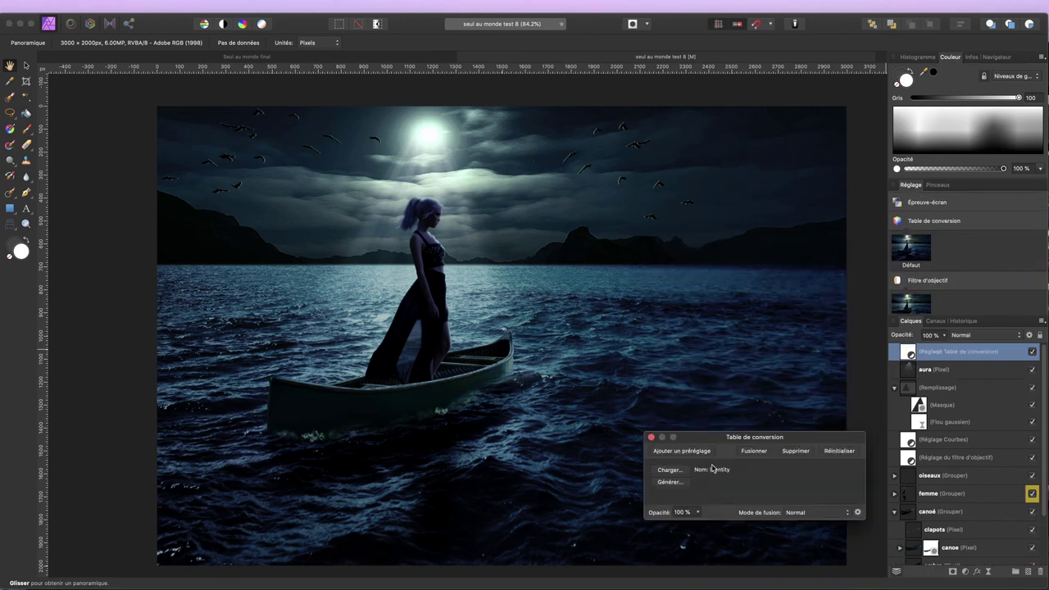
pyautogui.moveTo(708, 438); pyautogui.dragTo(697, 417)
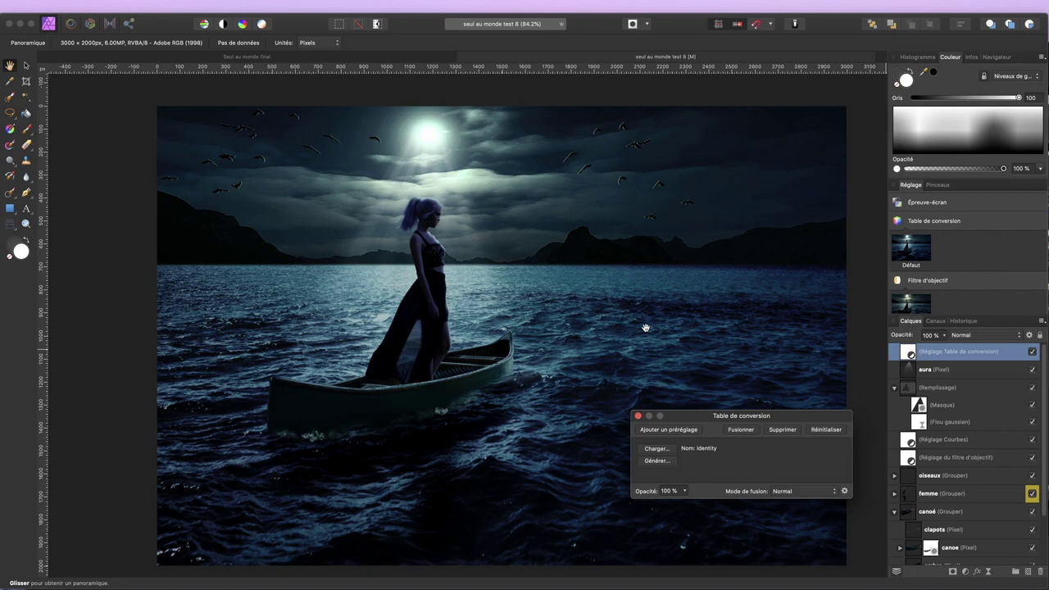
# Start generating the LUT from a reference image, browsing to the Images folder.
pyautogui.scroll(2, 646, 328)
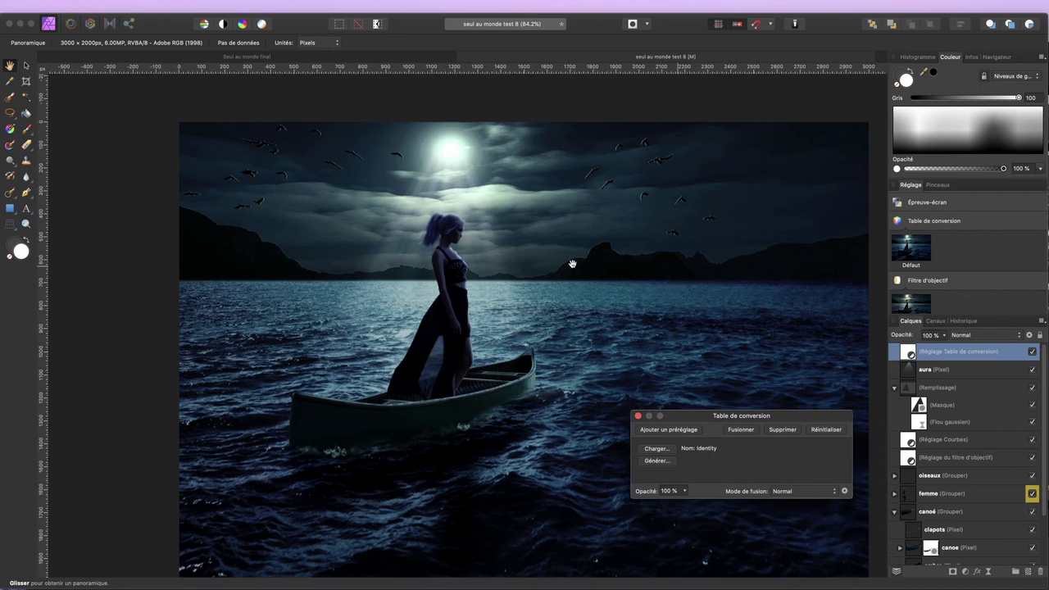
pyautogui.hscroll(2, 570, 263)
pyautogui.scroll(-2, 571, 263)
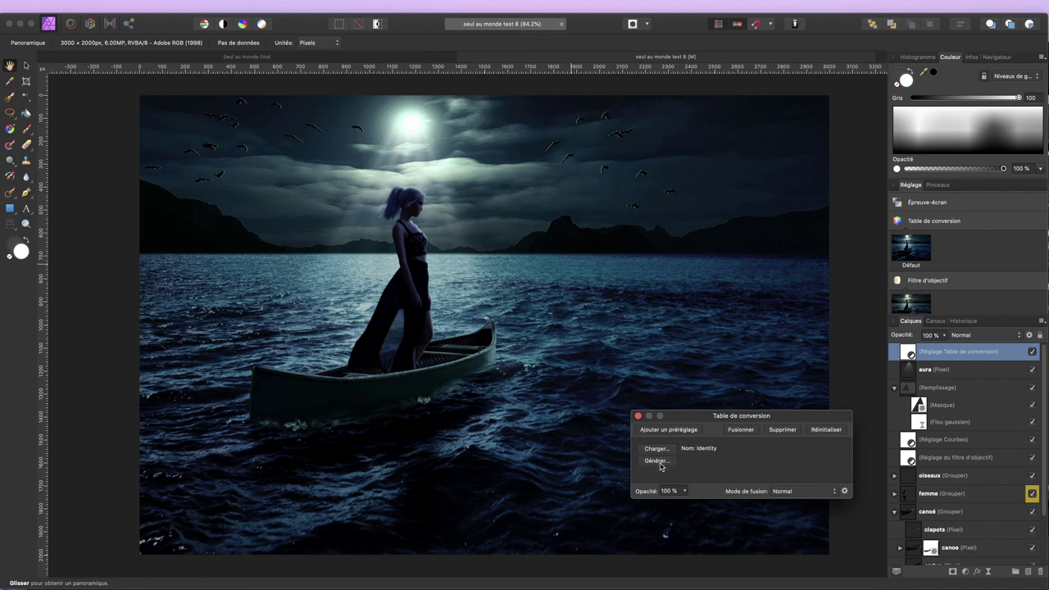
pyautogui.click(656, 461)
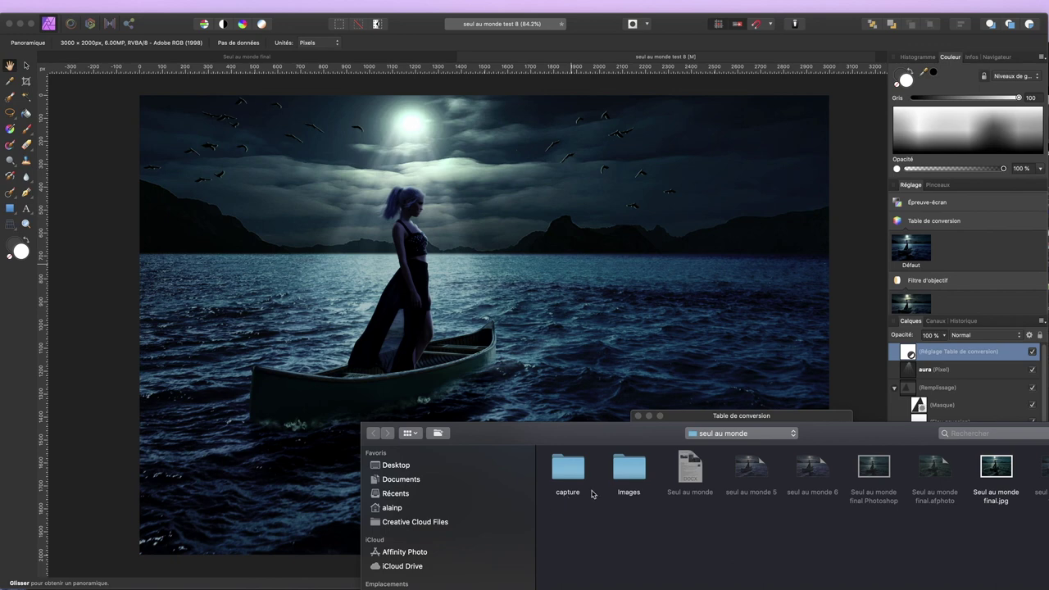
pyautogui.click(627, 479)
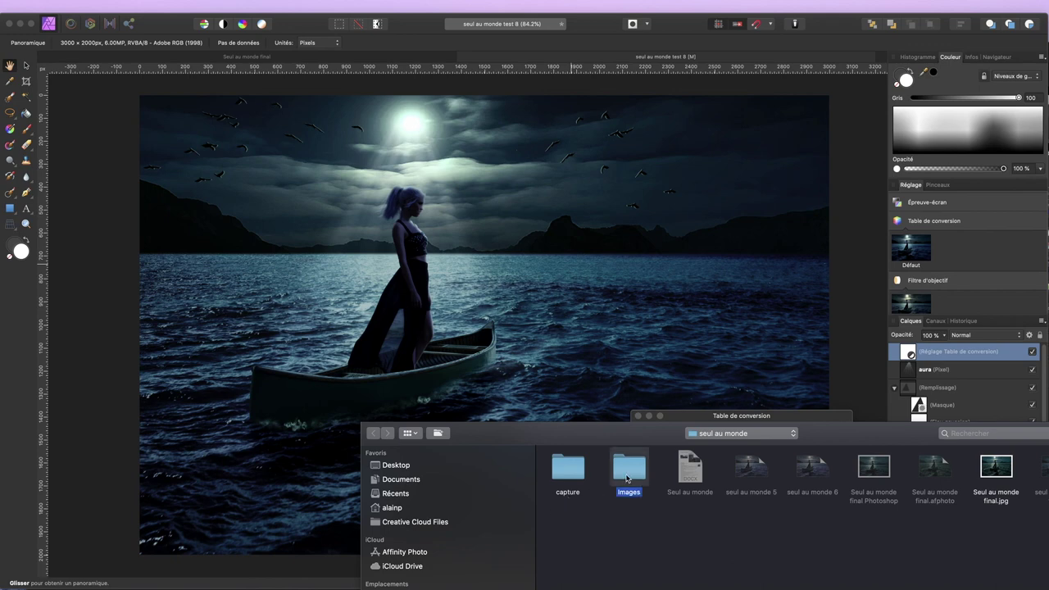
# Pick nuit.jpg from the Images folder as both reference images to infer the LUT.
pyautogui.doubleClick(627, 479)
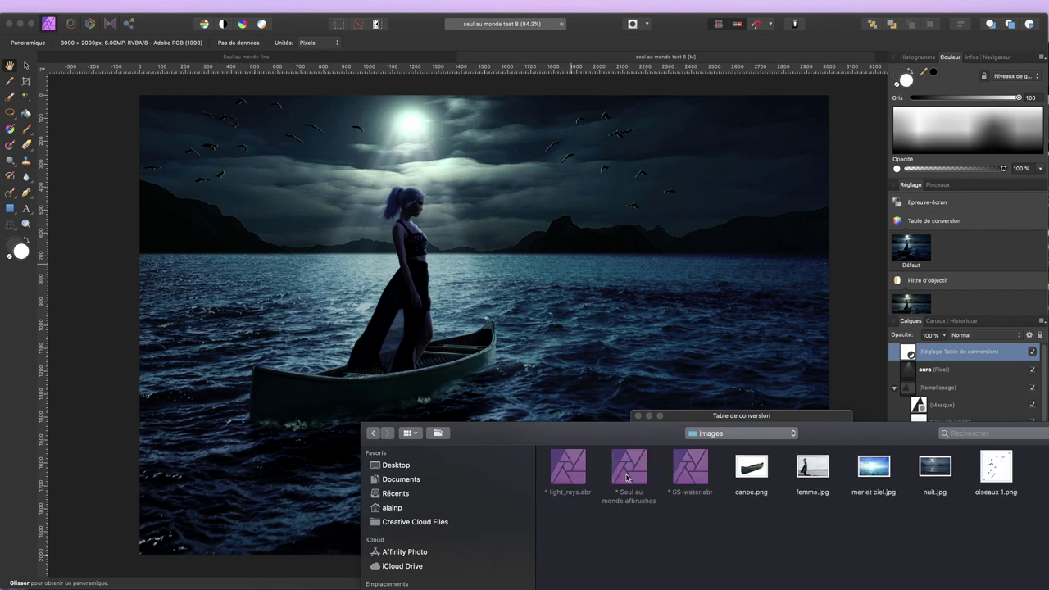
pyautogui.click(934, 469)
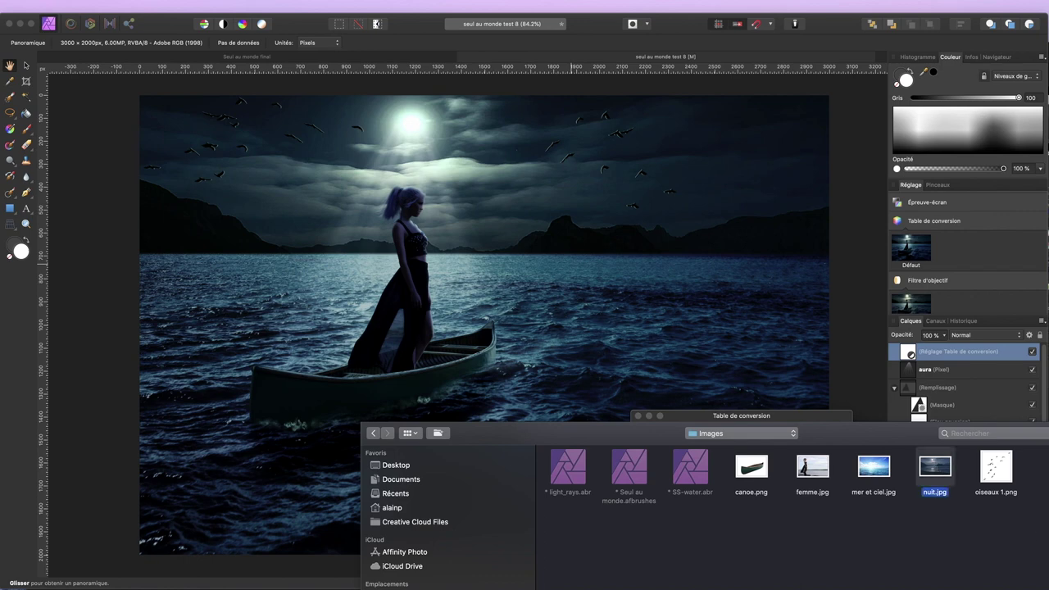
pyautogui.press('Return')
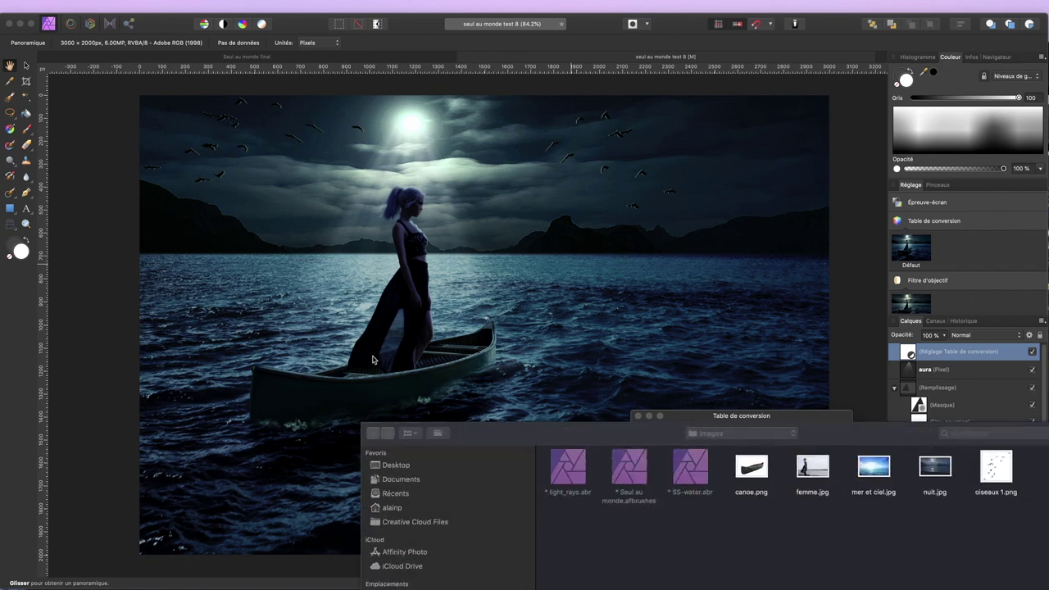
pyautogui.click(915, 469)
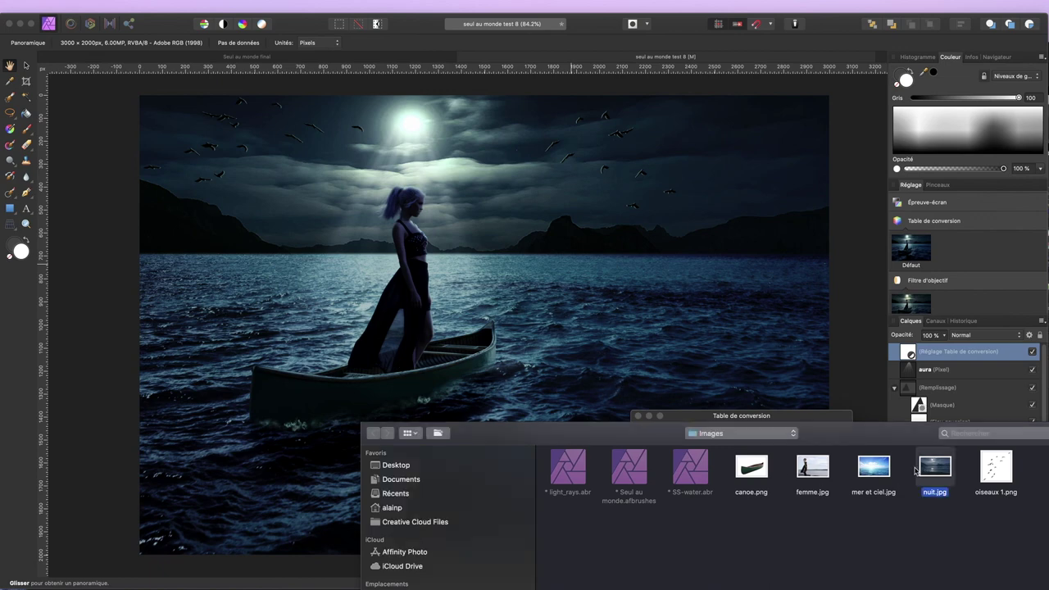
pyautogui.press('Return')
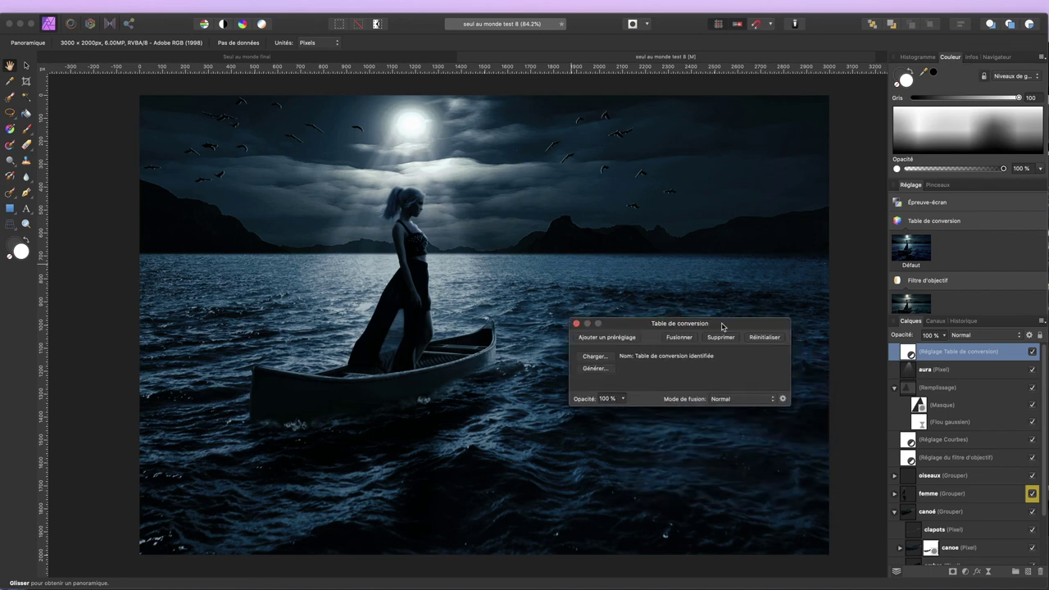
pyautogui.moveTo(782, 419); pyautogui.dragTo(715, 356)
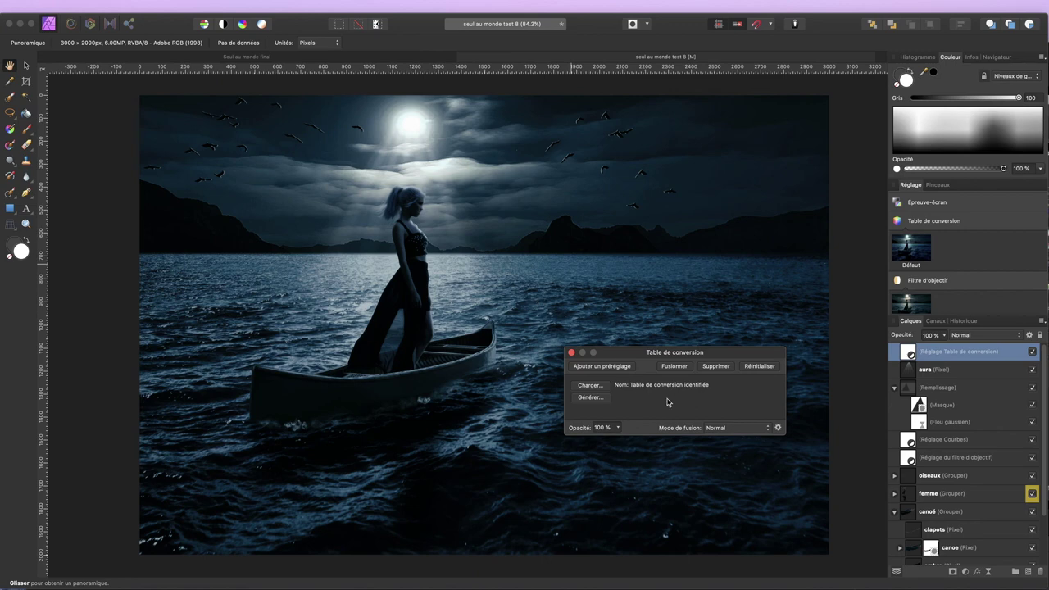
pyautogui.moveTo(627, 357); pyautogui.dragTo(625, 363)
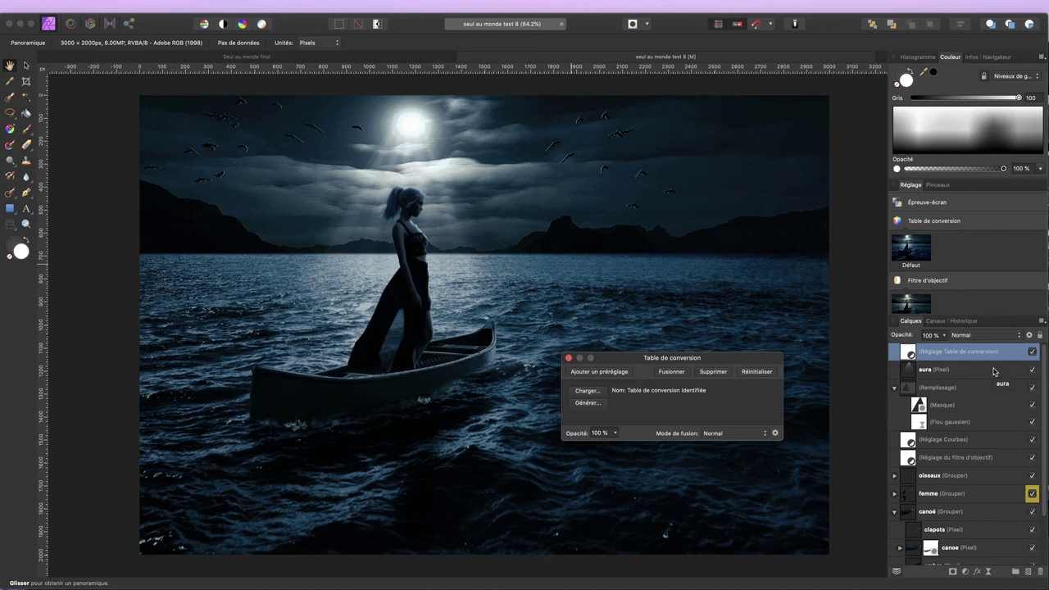
pyautogui.scroll(1, 844, 376)
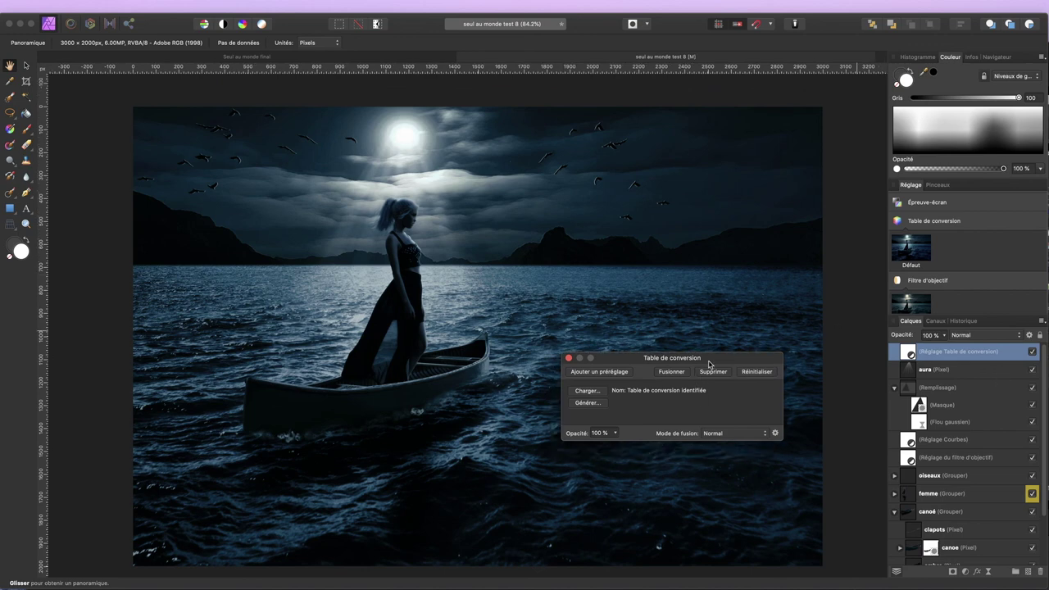
pyautogui.scroll(-1, 686, 242)
pyautogui.scroll(-1, 686, 243)
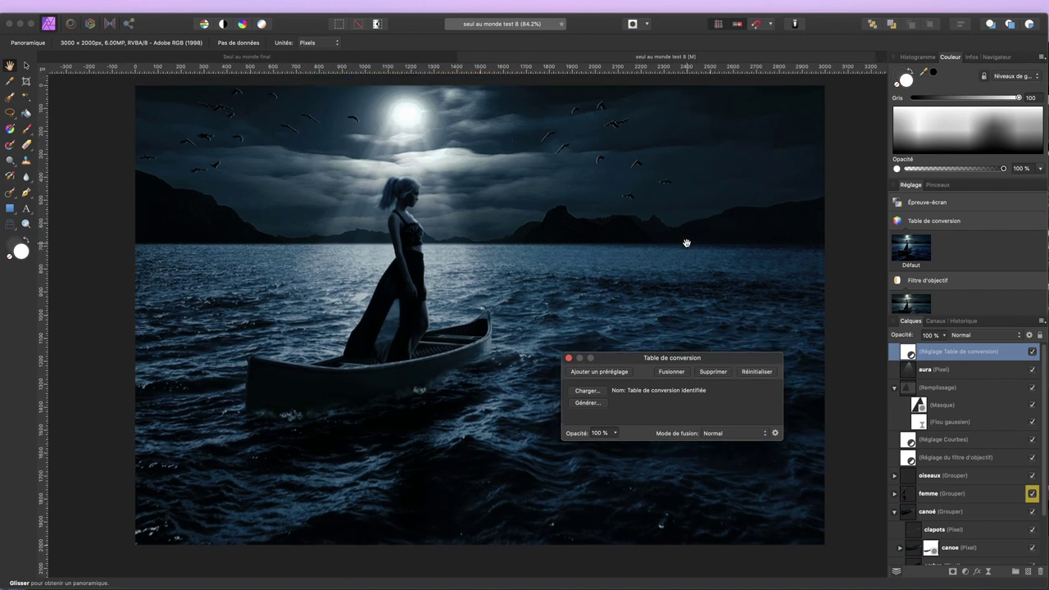
pyautogui.scroll(1, 687, 242)
pyautogui.scroll(1, 686, 243)
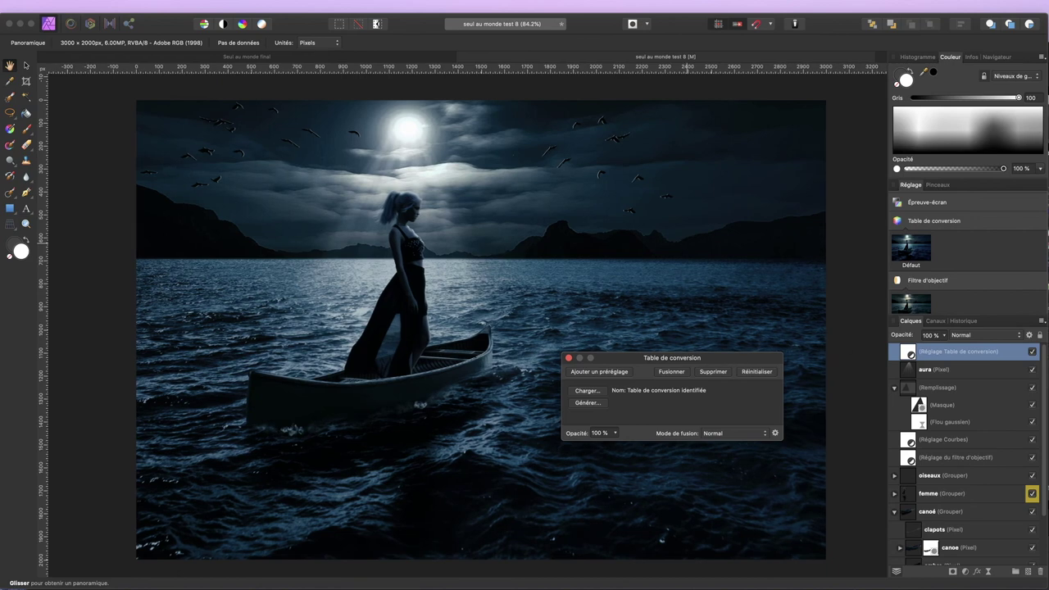
pyautogui.click(1033, 352)
# Compare the composite with and without the cold blue LUT grade, keeping it on and closing its settings.
pyautogui.click(1032, 352)
pyautogui.click(1032, 351)
pyautogui.click(568, 360)
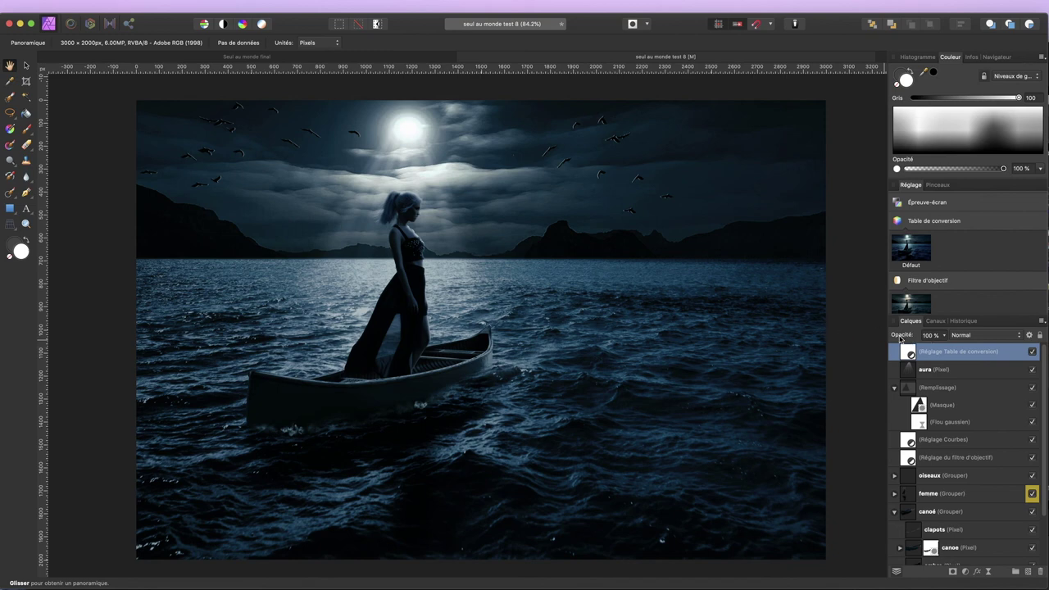
pyautogui.press('0')
pyautogui.press('0')
pyautogui.press('0')
pyautogui.scroll(1, 672, 201)
pyautogui.hscroll(1, 672, 201)
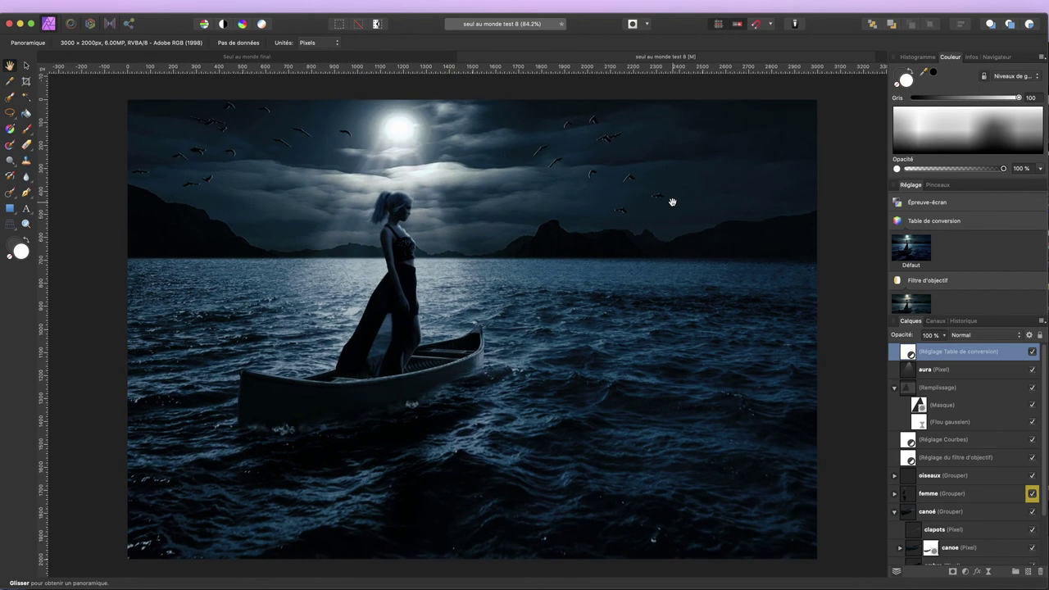